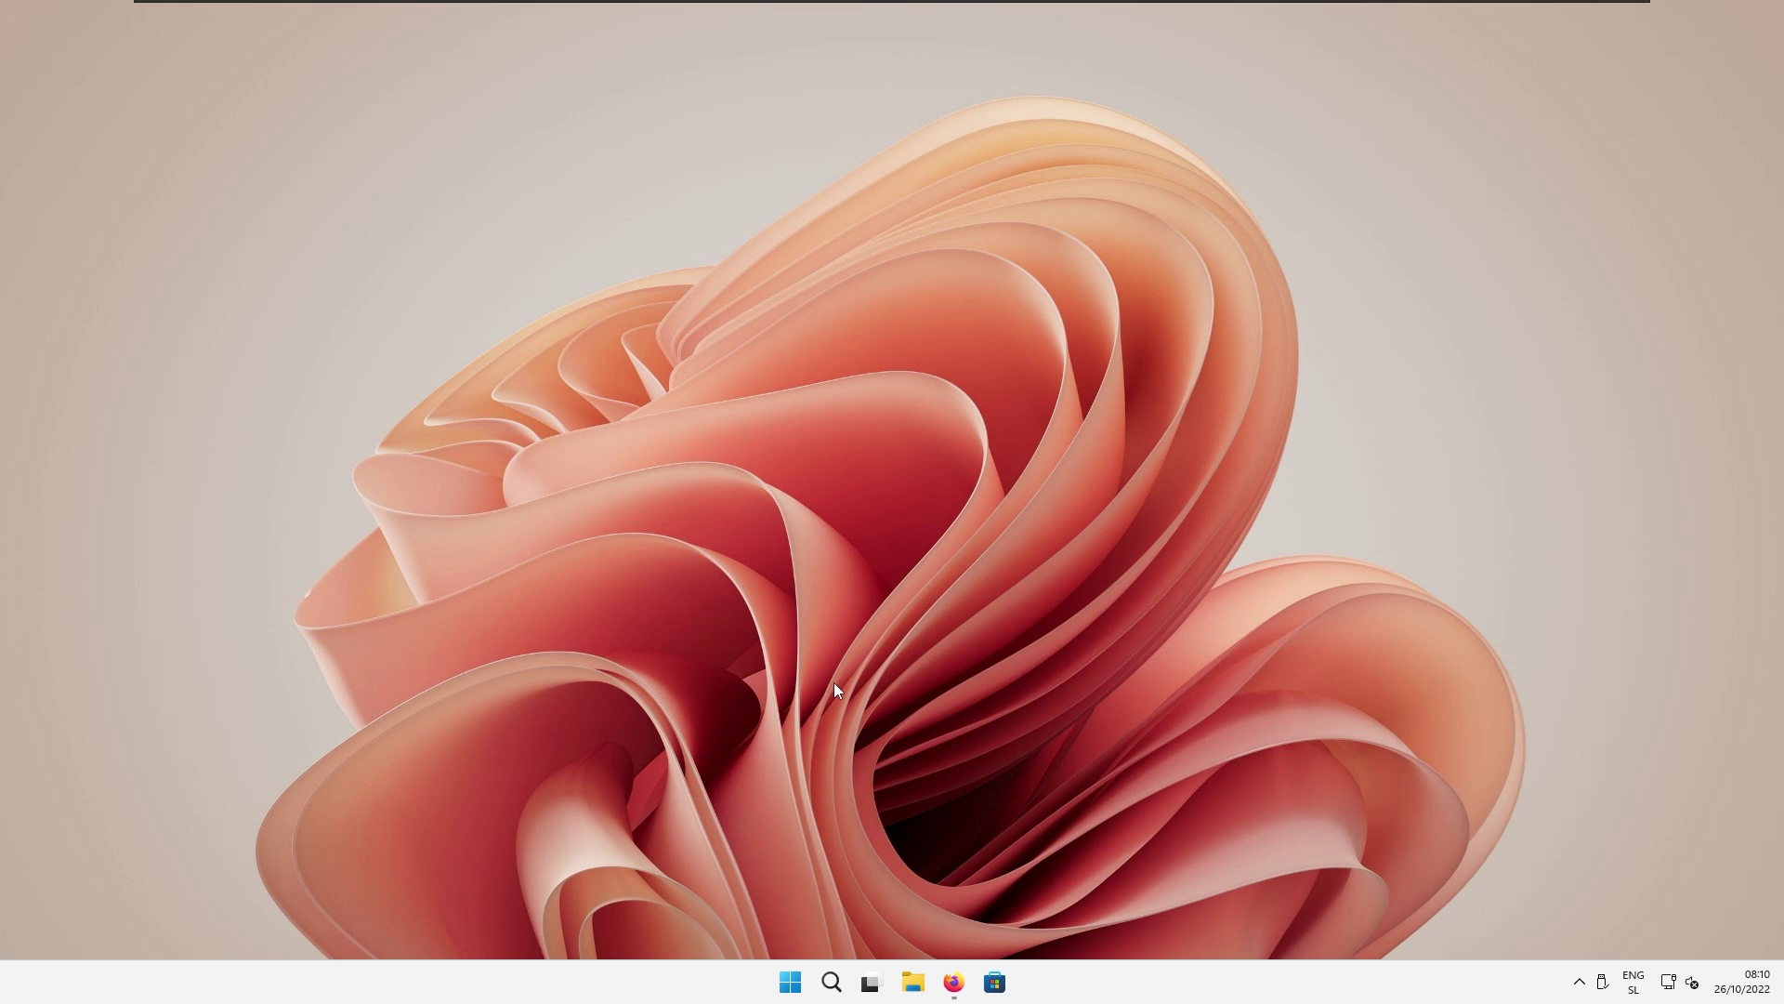
Download ep_setup.exe from the latest ExplorerPatcher GitHub release and allow Firefox to keep the flagged file.
left_click(955, 983)
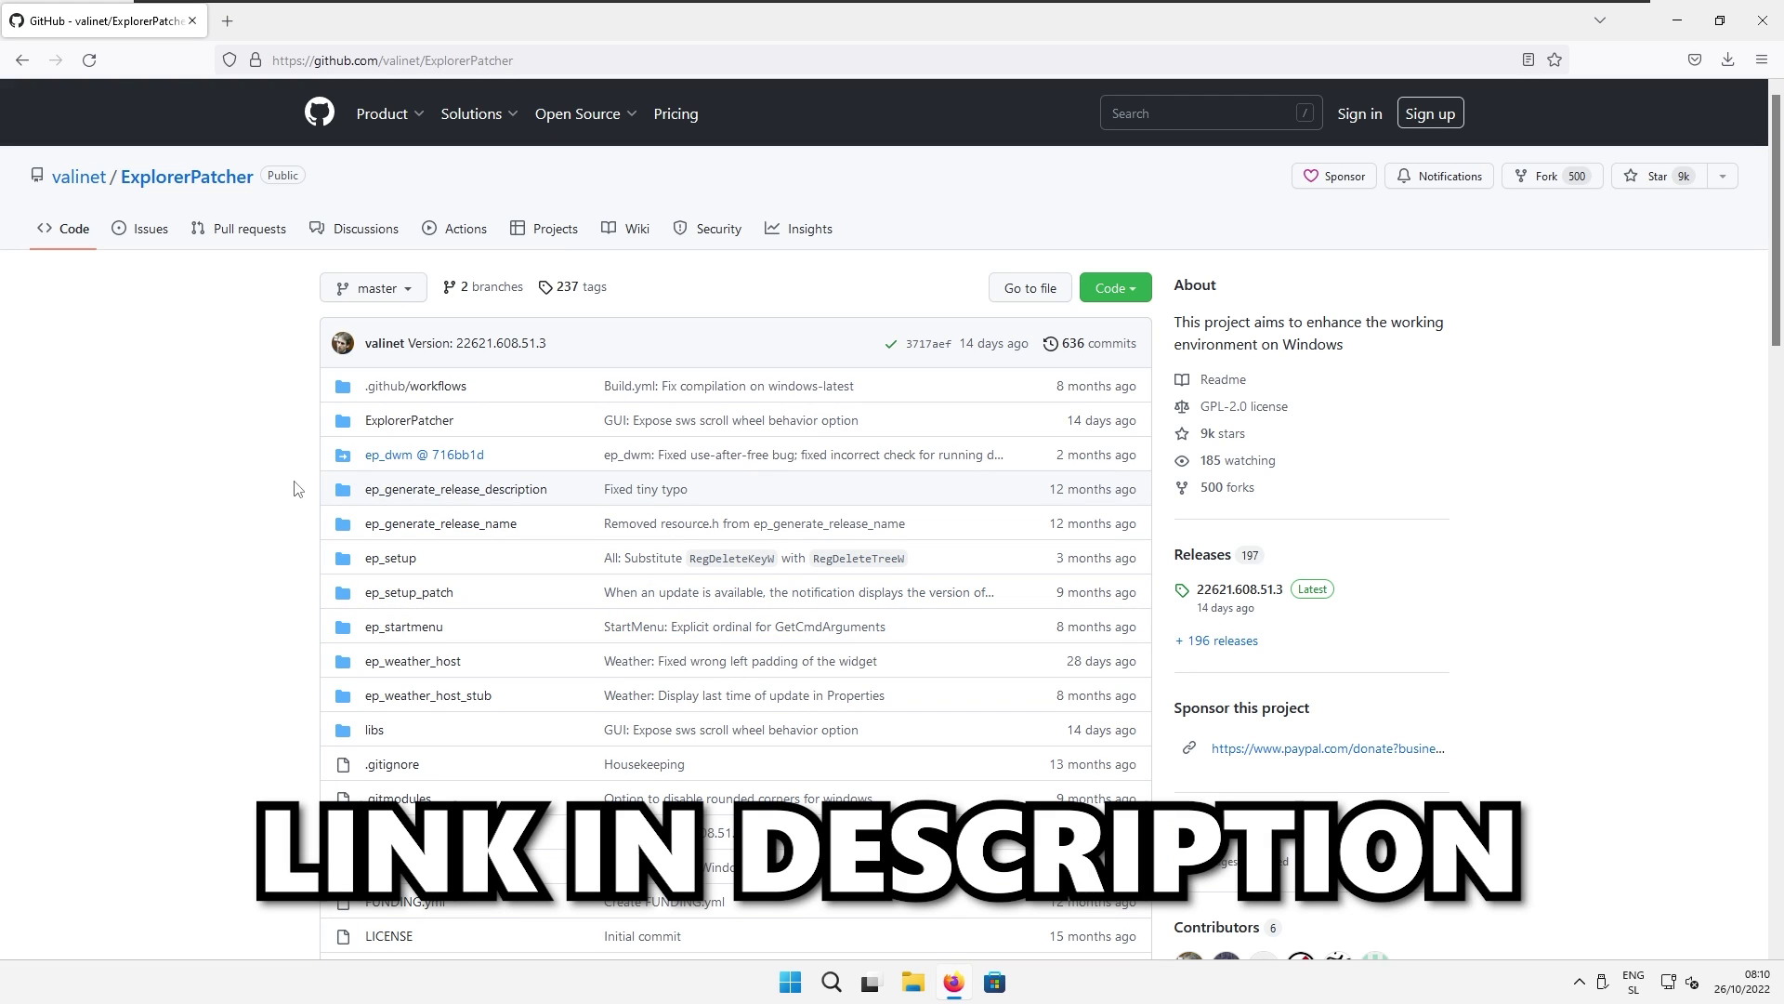
left_click(1204, 554)
scroll(861, 399, "down", 15)
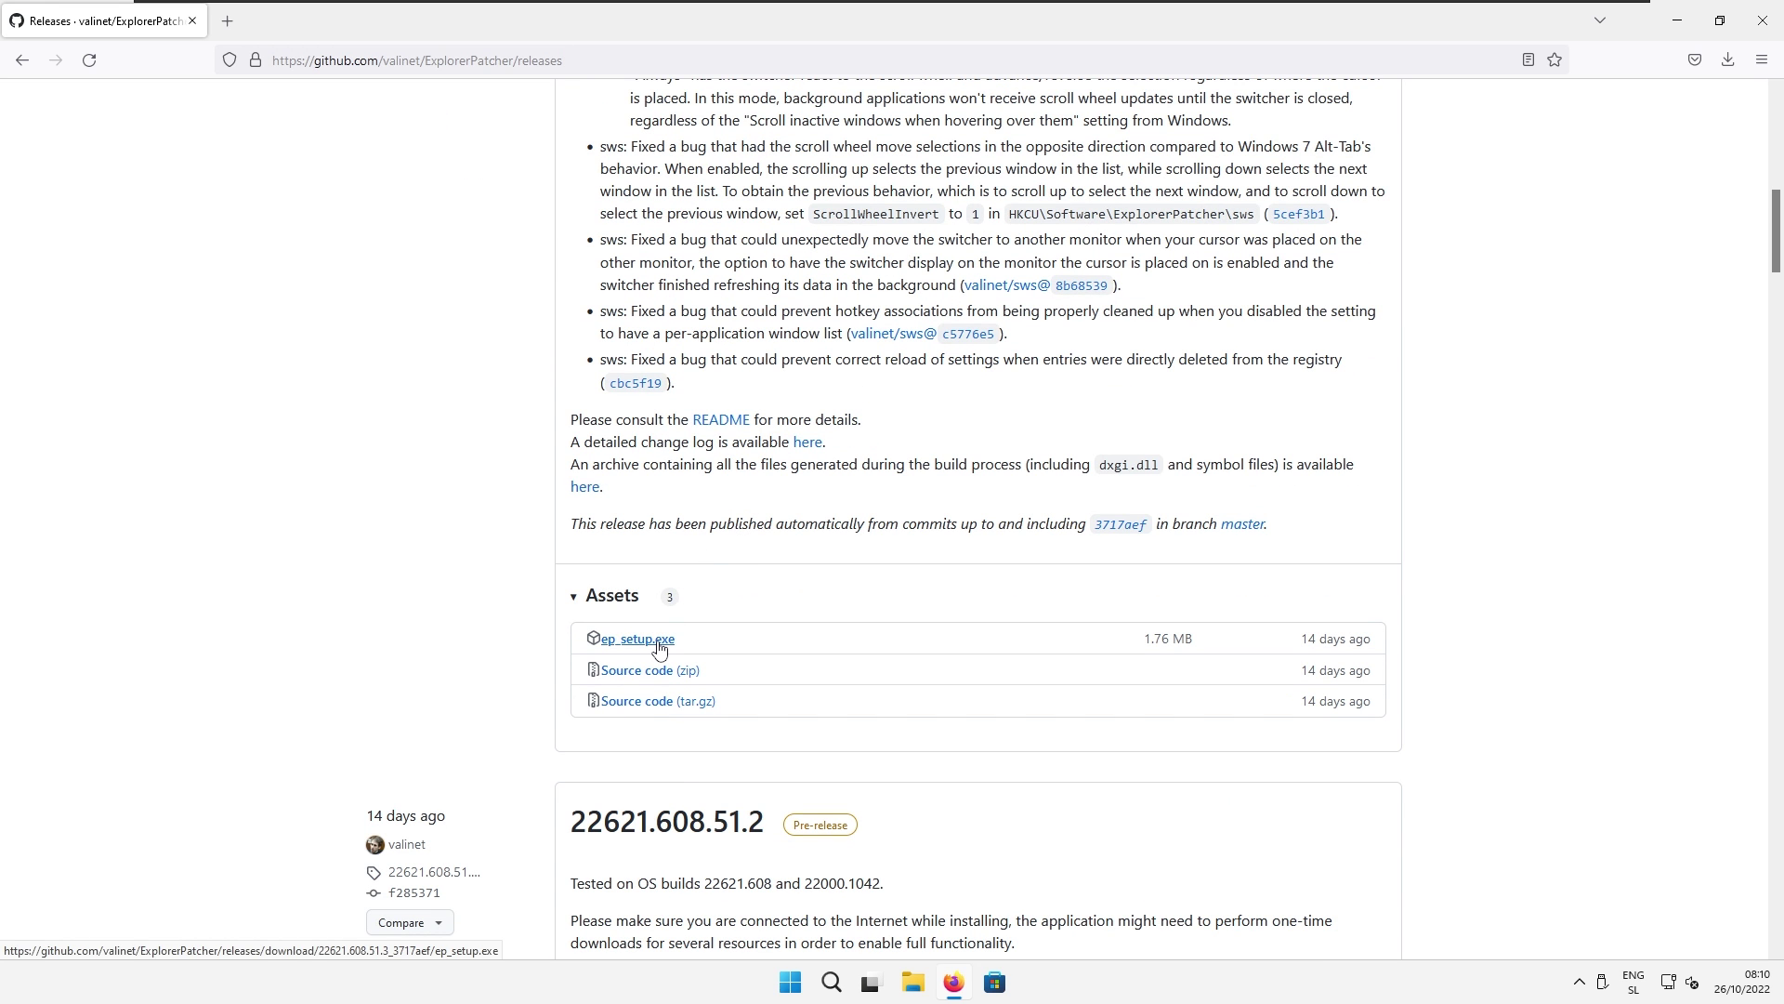
left_click(659, 648)
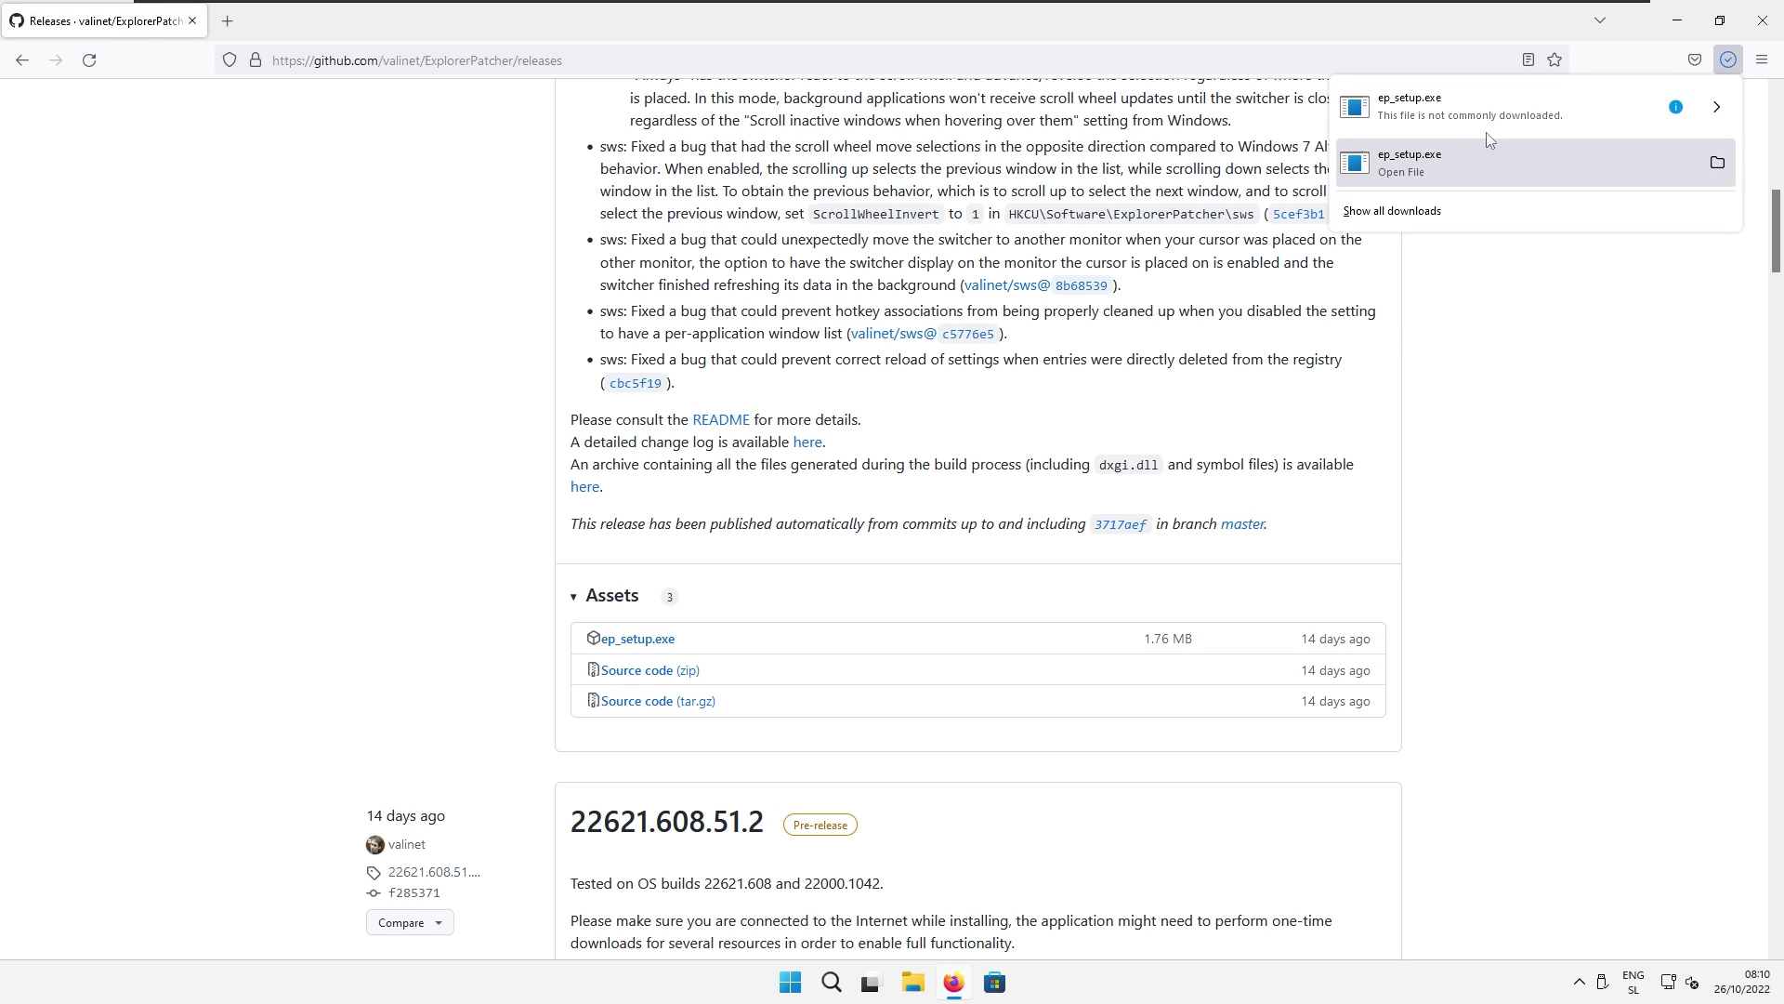
left_click(1717, 108)
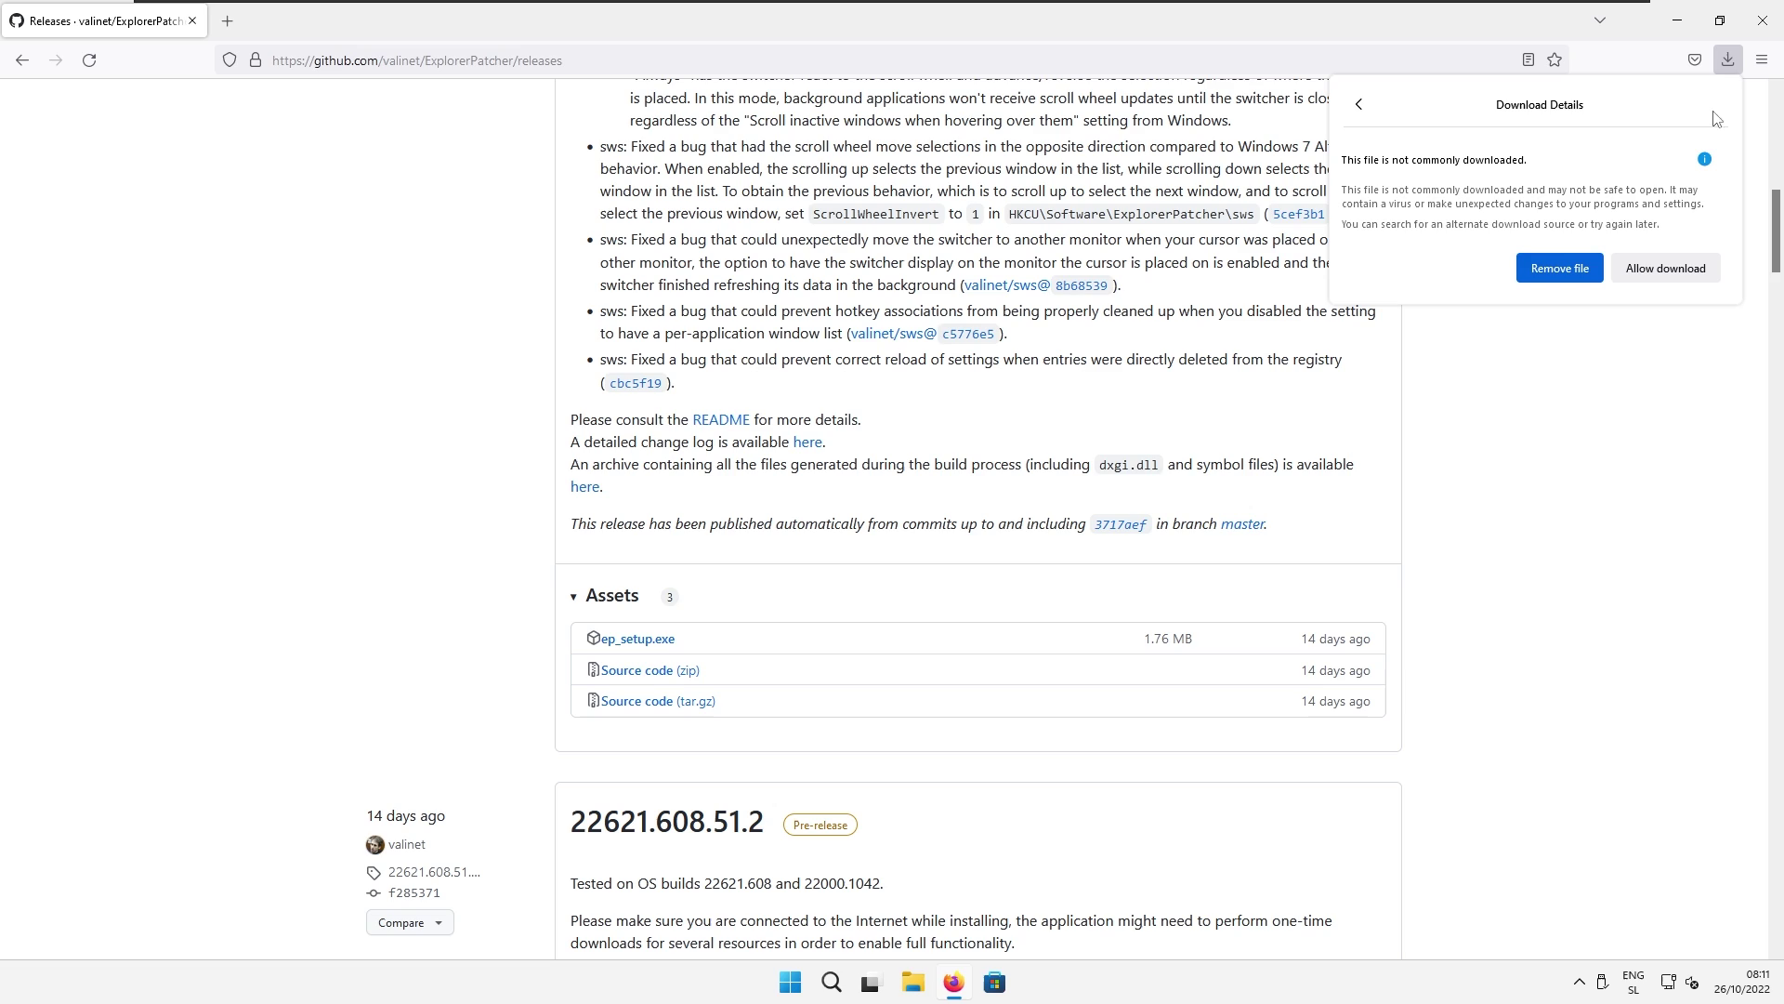
left_click(1655, 268)
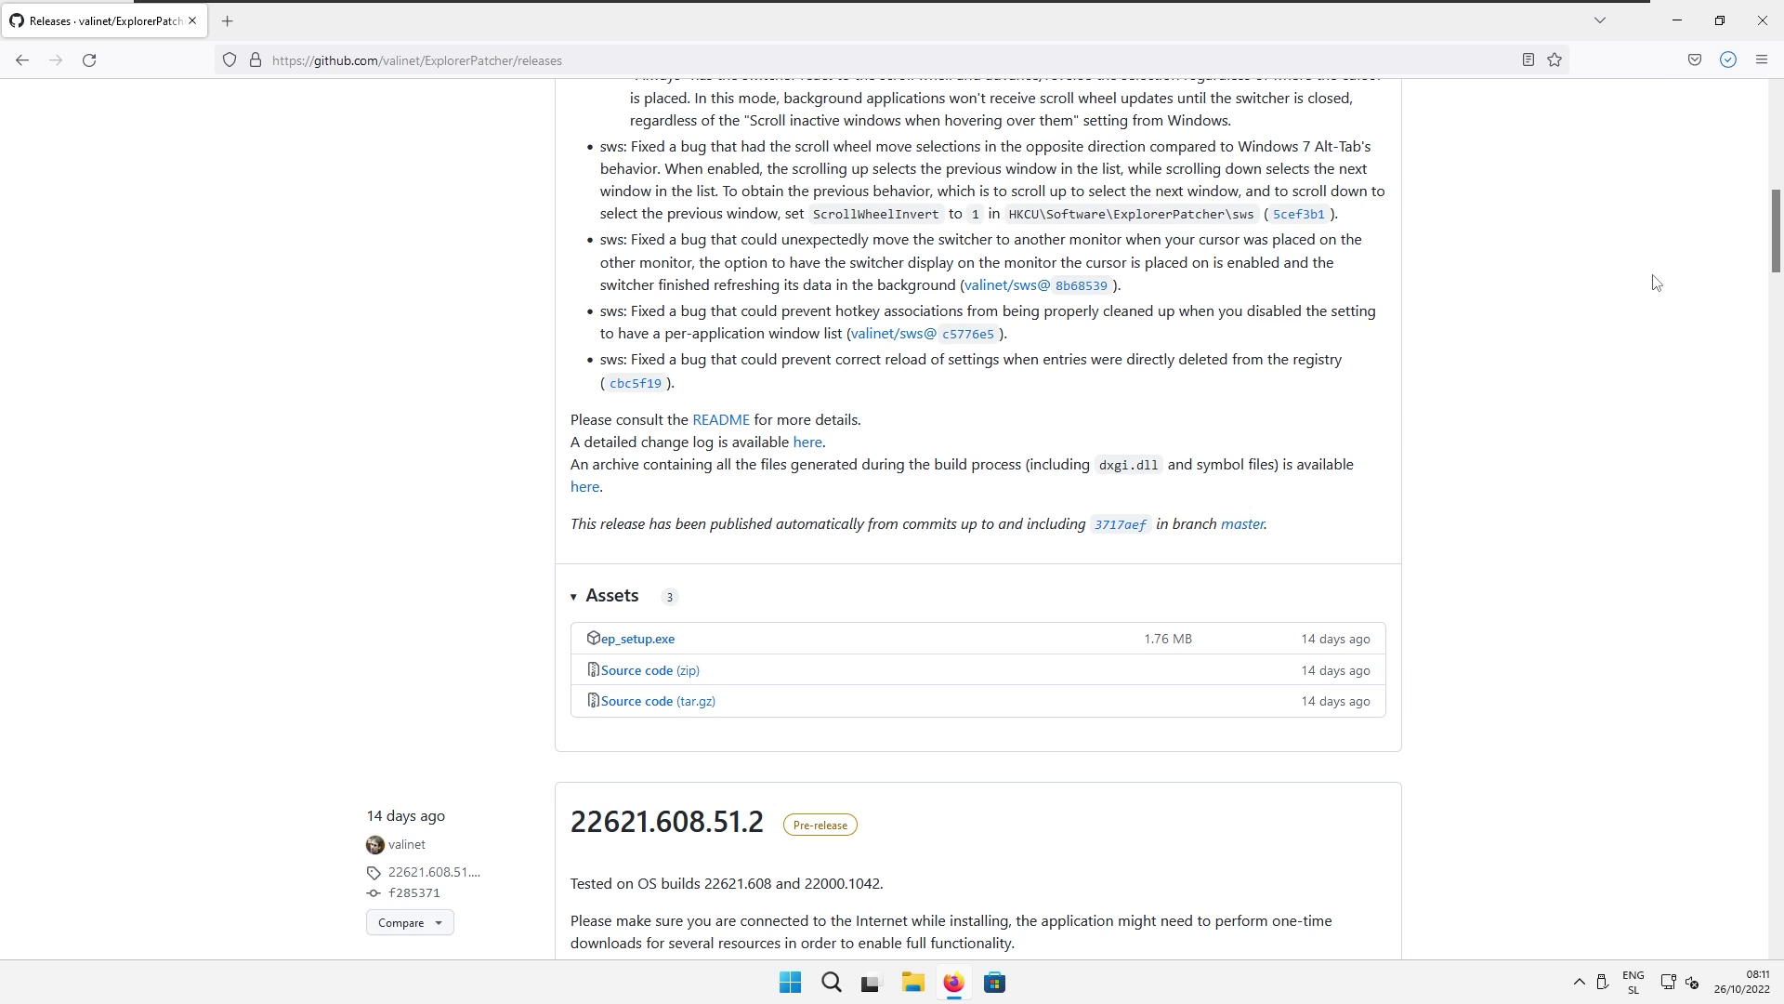
Launch ep_setup.exe from the downloads list, bypass the SmartScreen warning, and approve administrator access.
left_click(1727, 60)
left_click(1477, 141)
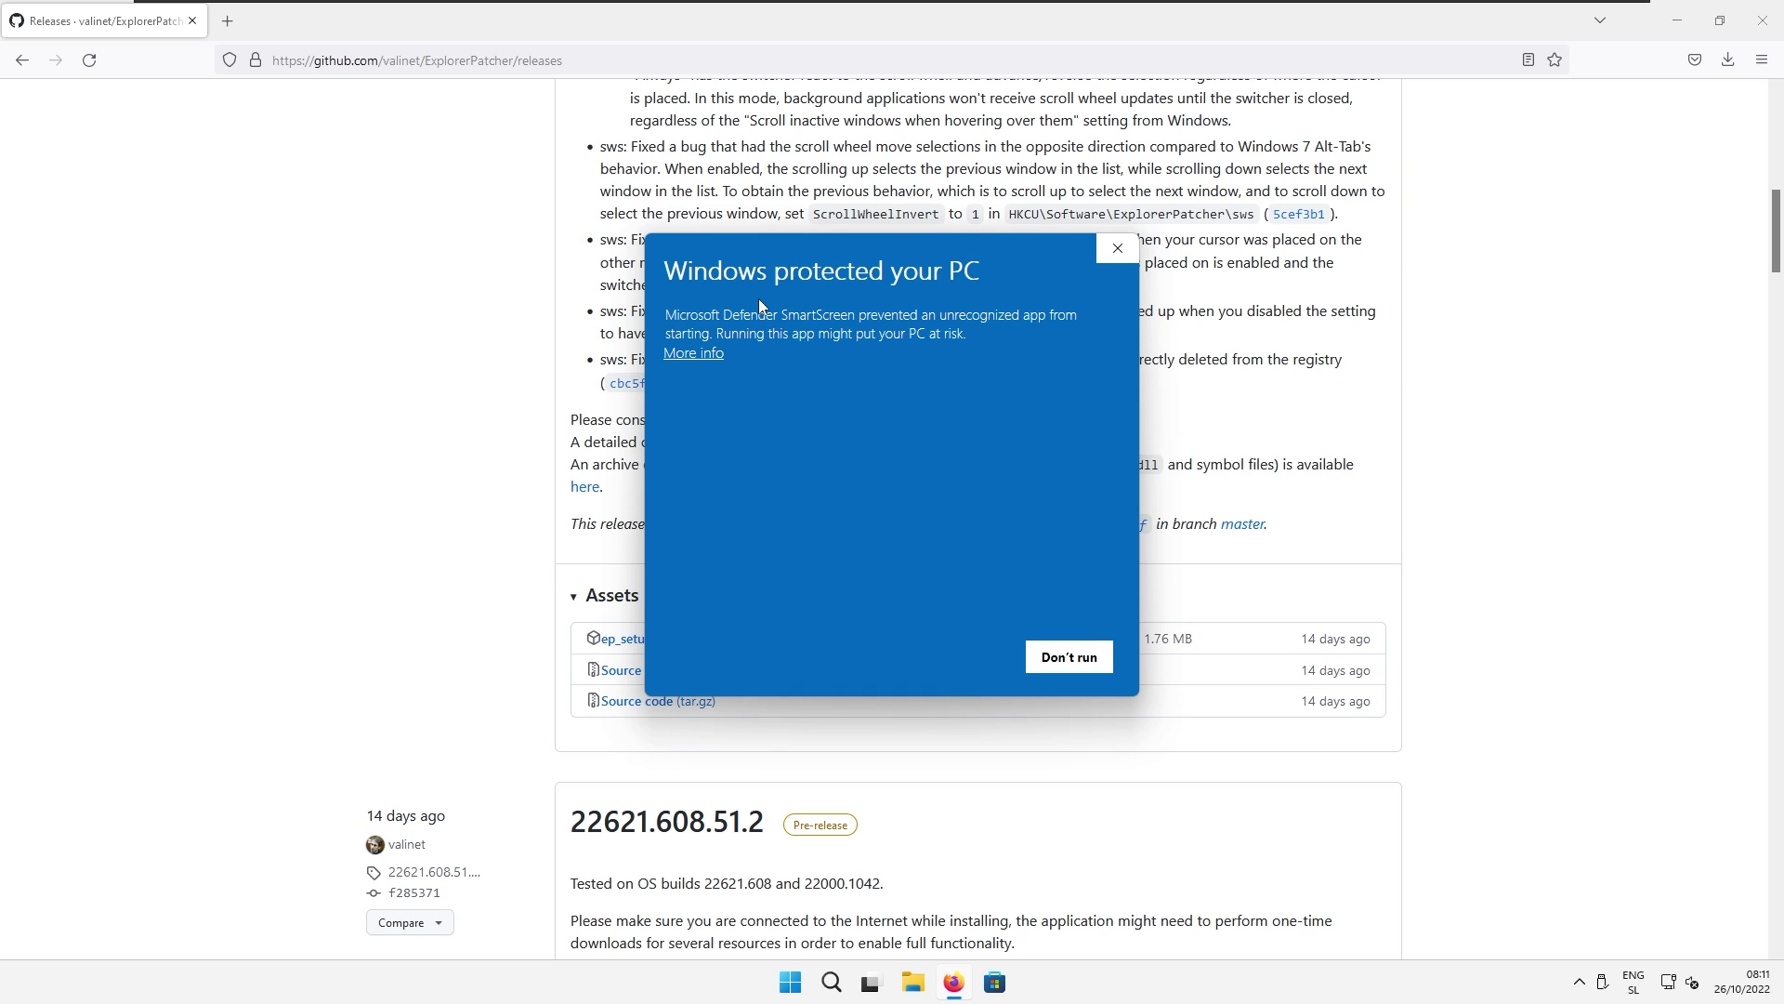
left_click(699, 359)
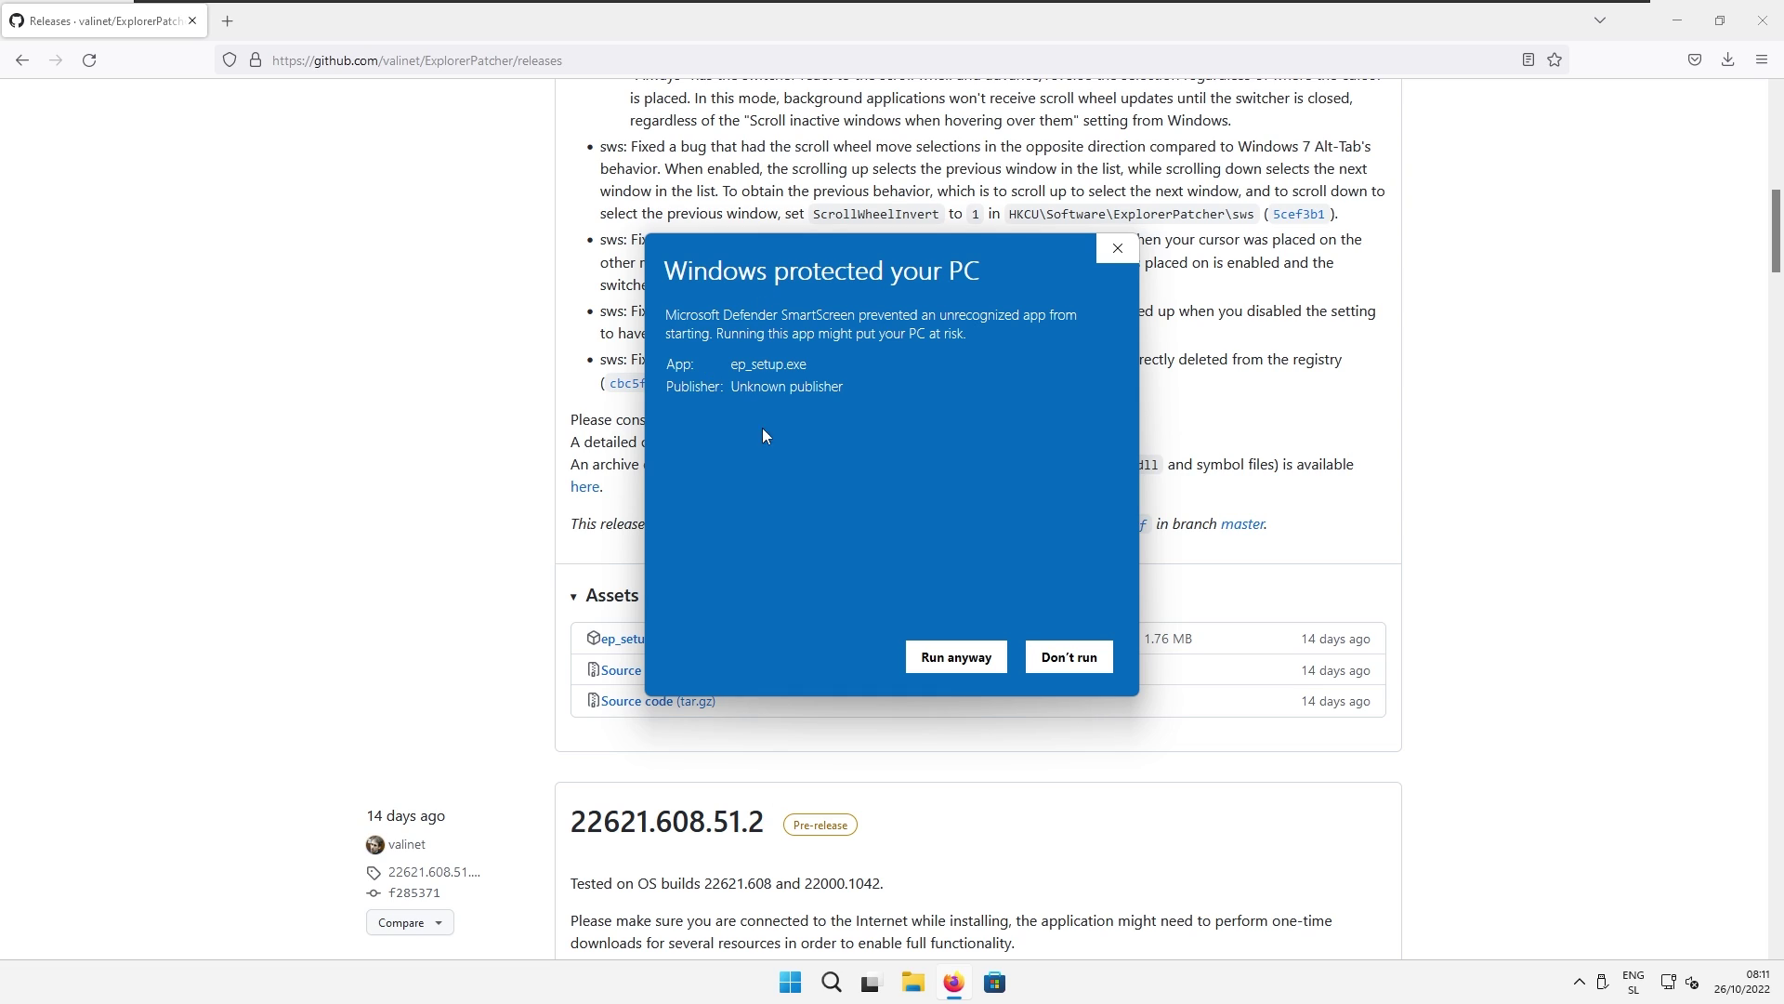
left_click(957, 657)
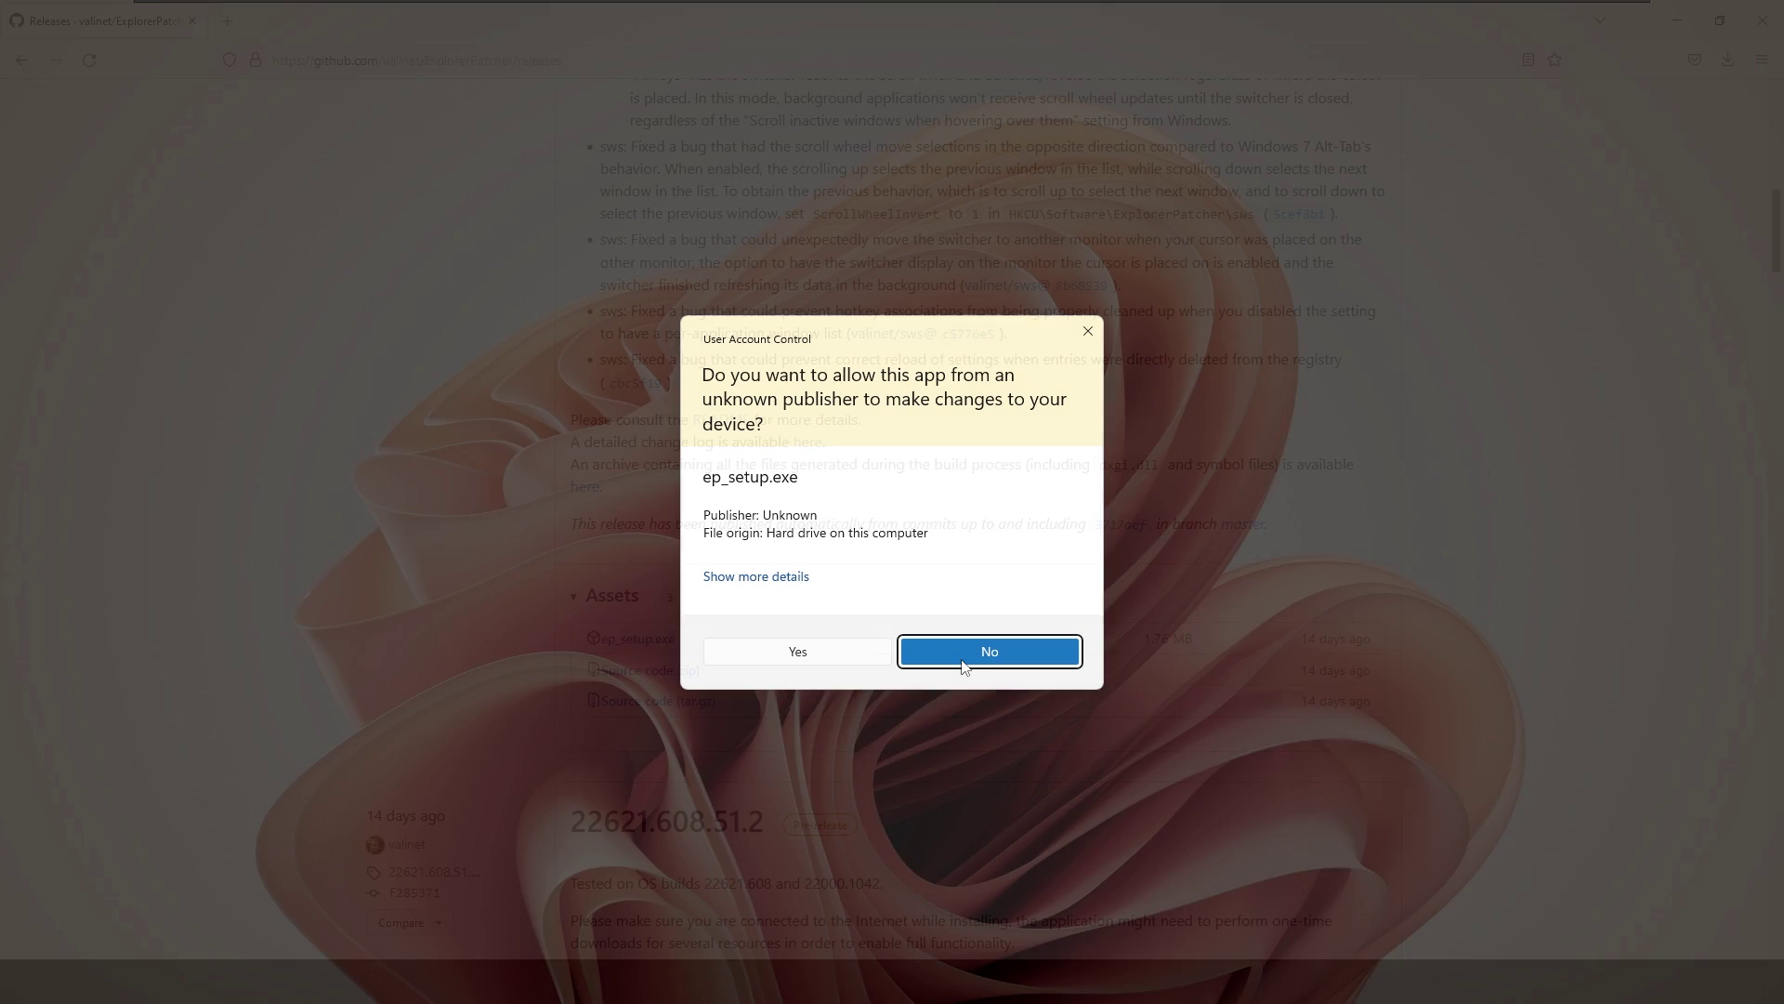
left_click(963, 665)
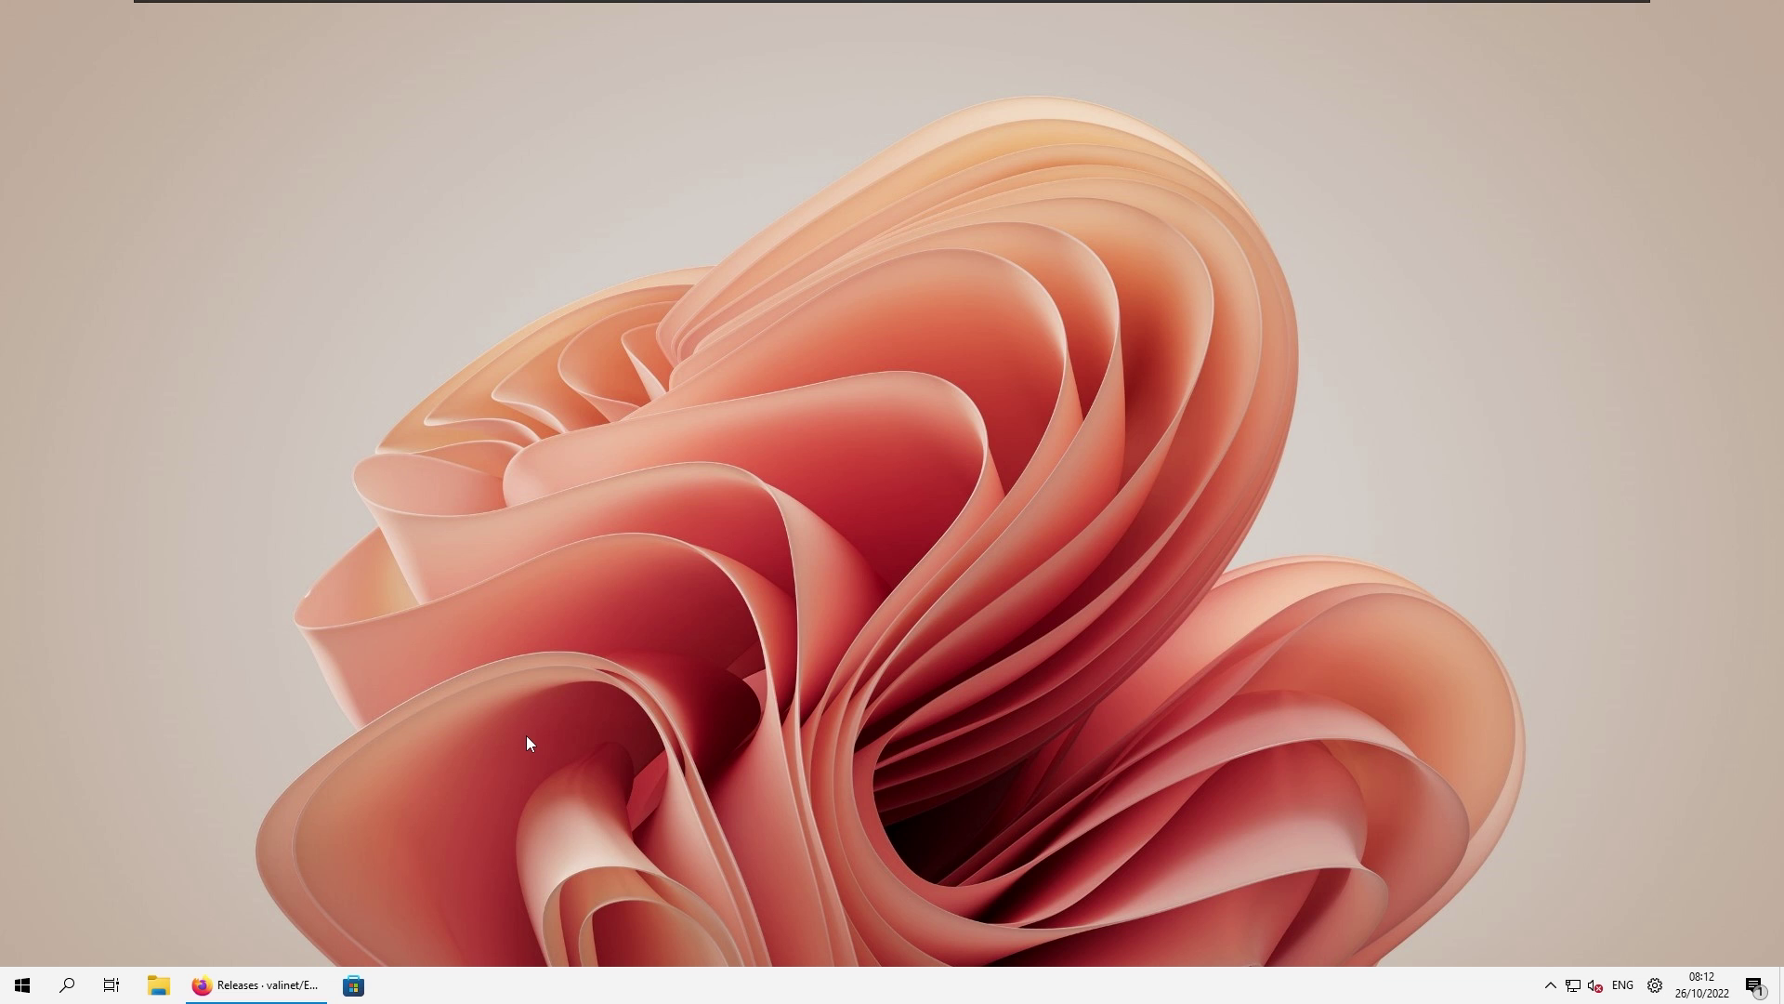
Set Taskbar alignment to Left under Taskbar behaviors, then check the Start menu's new position.
left_click(13, 974)
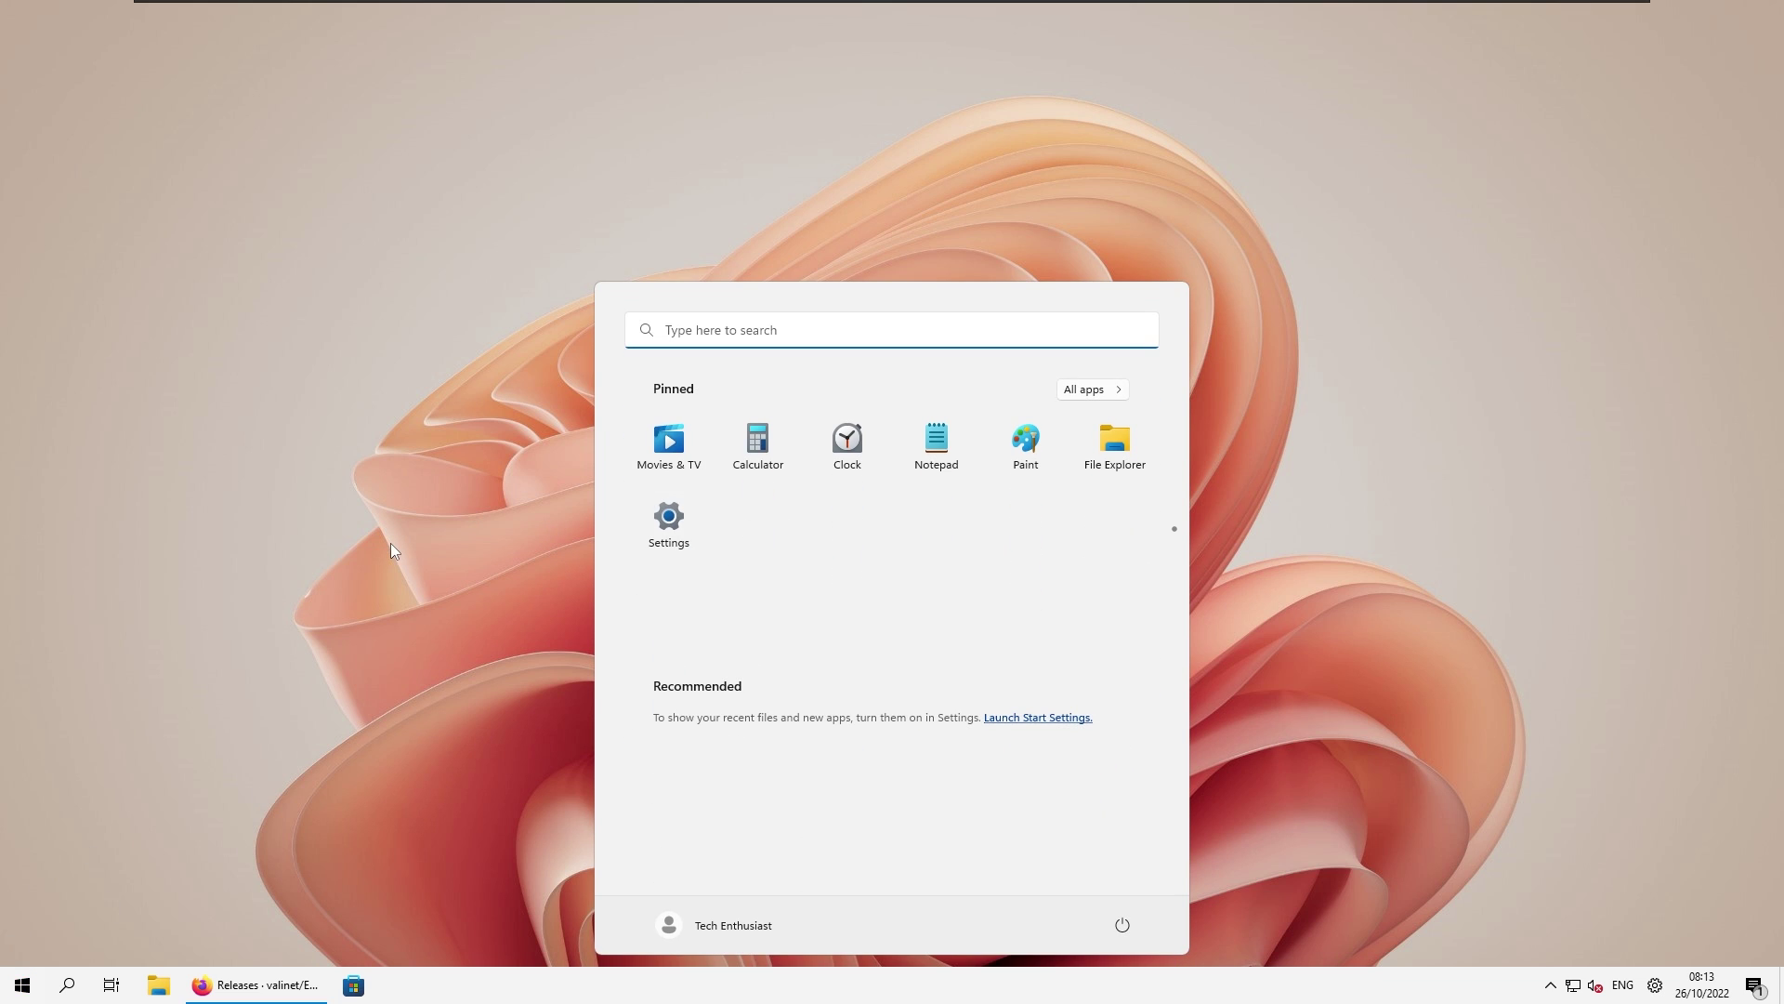
right_click(662, 994)
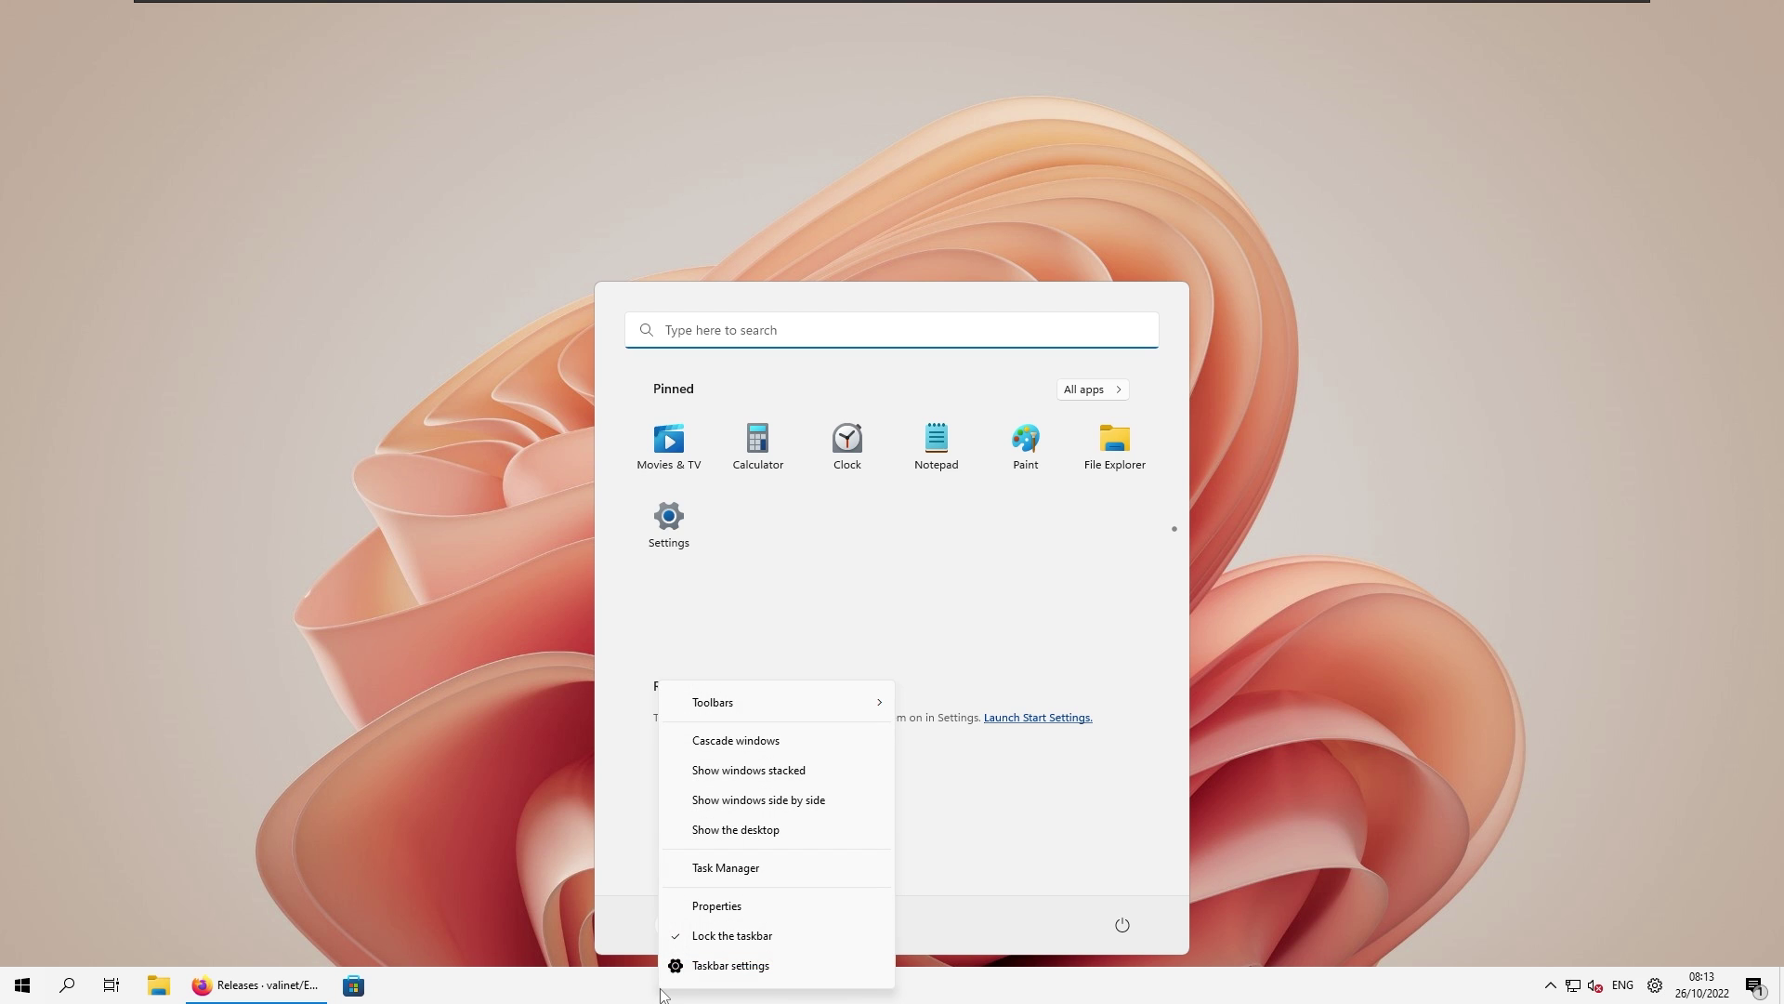
left_click(734, 967)
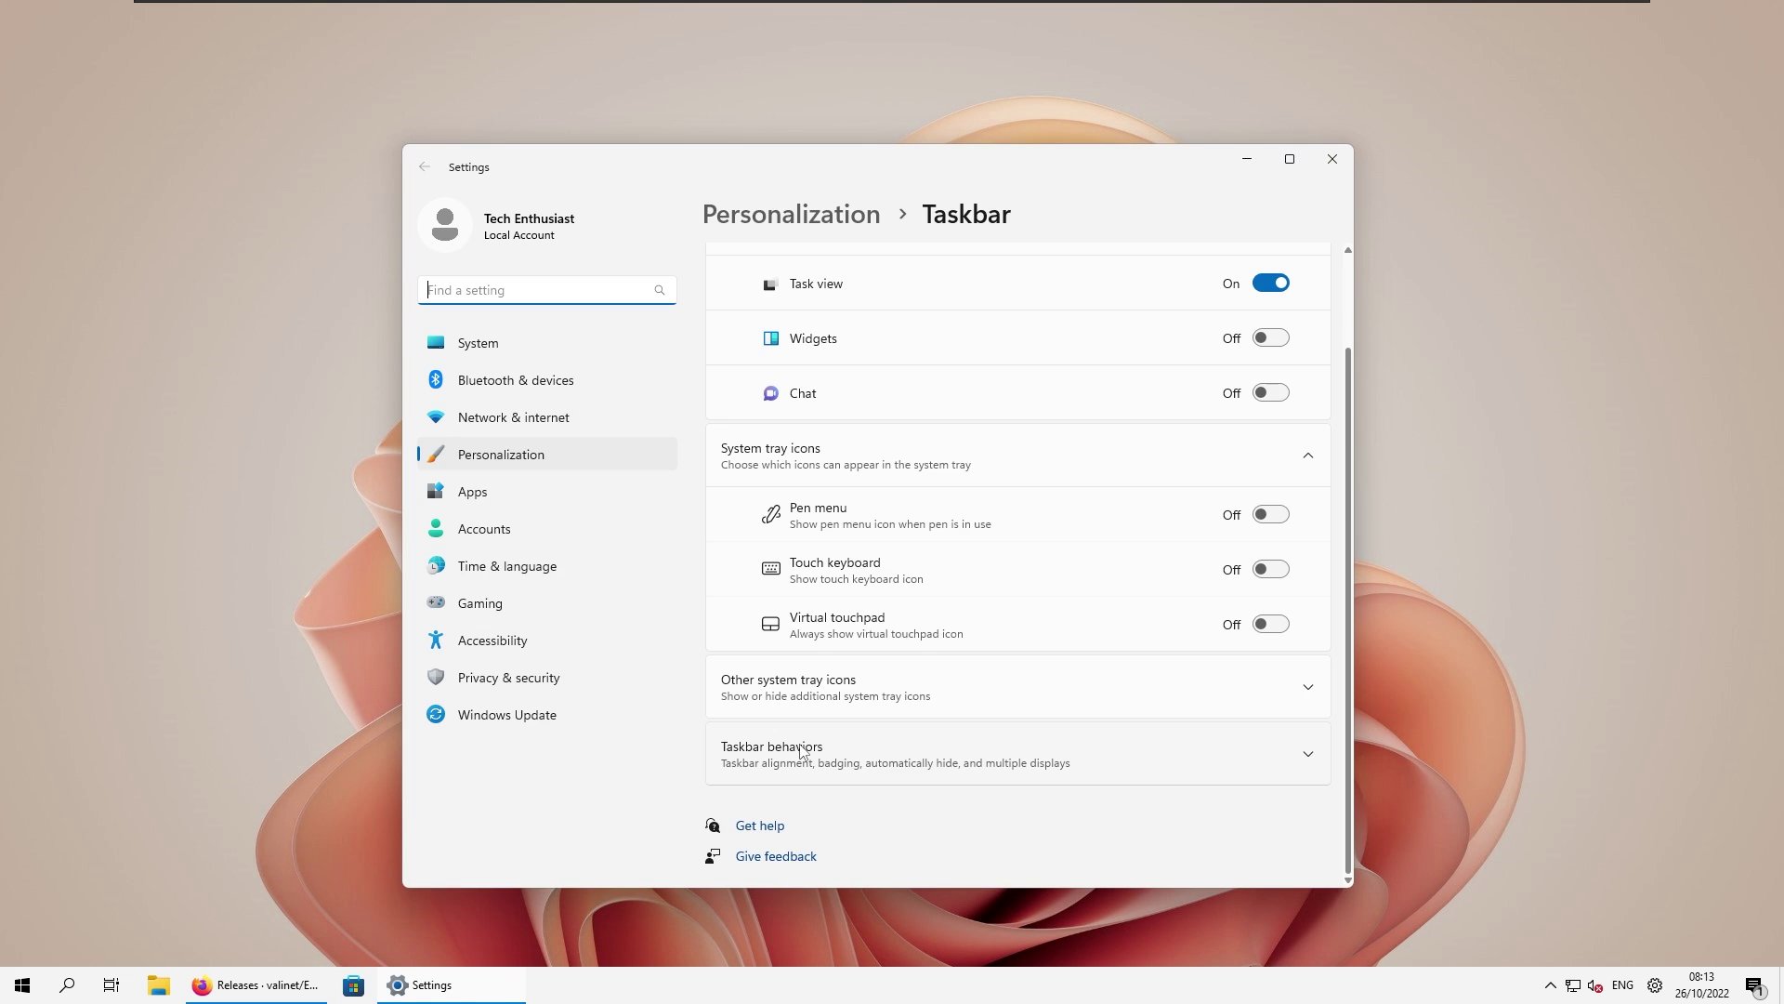
left_click(841, 754)
scroll(1211, 549, "down", 3)
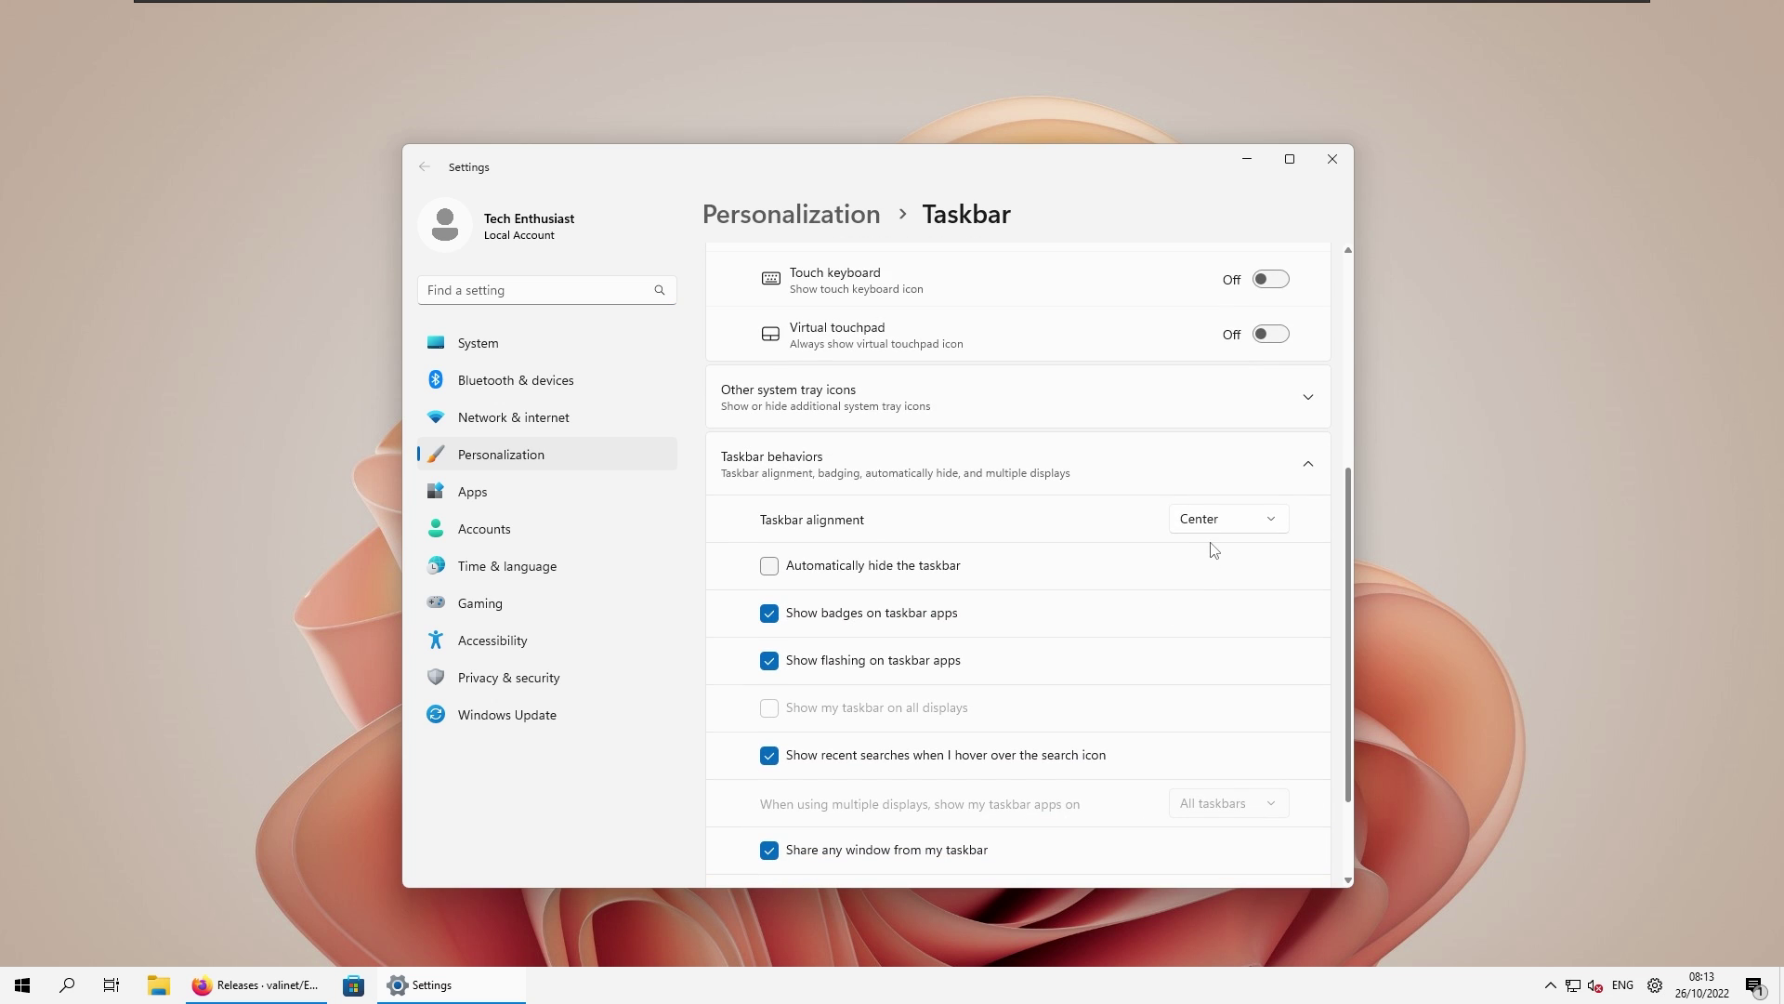
left_click(1220, 522)
left_click(1220, 490)
left_click(1332, 159)
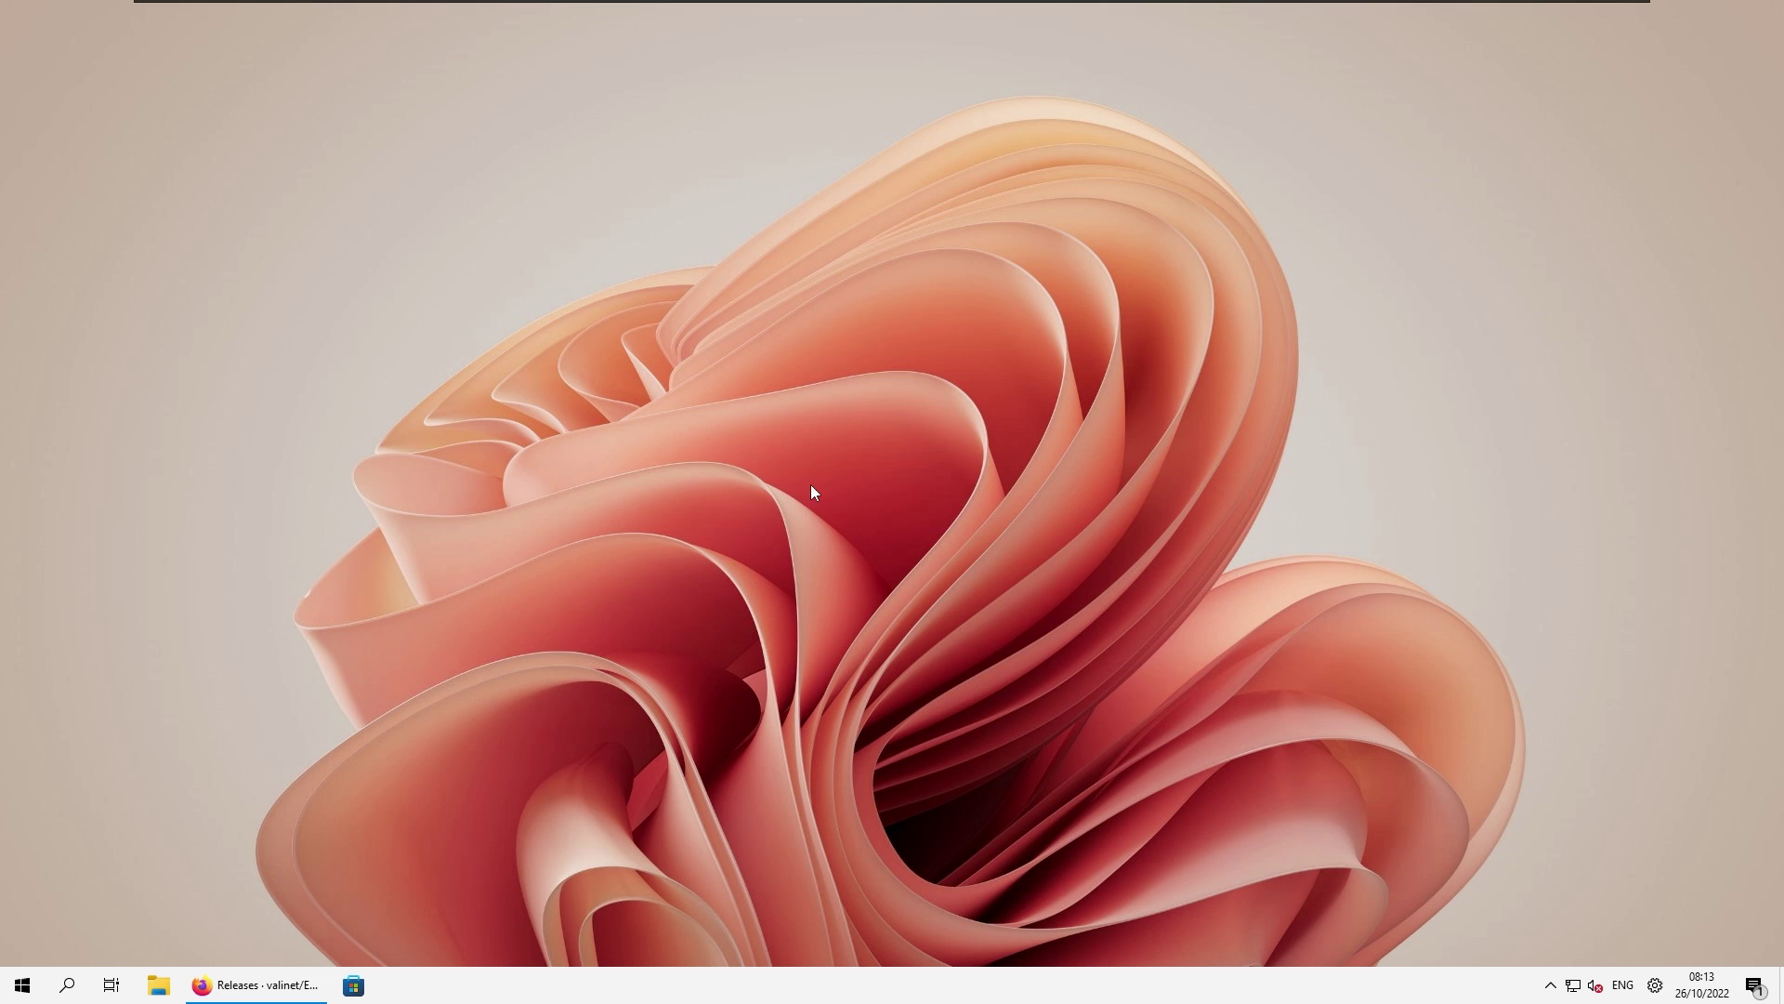
key("super")
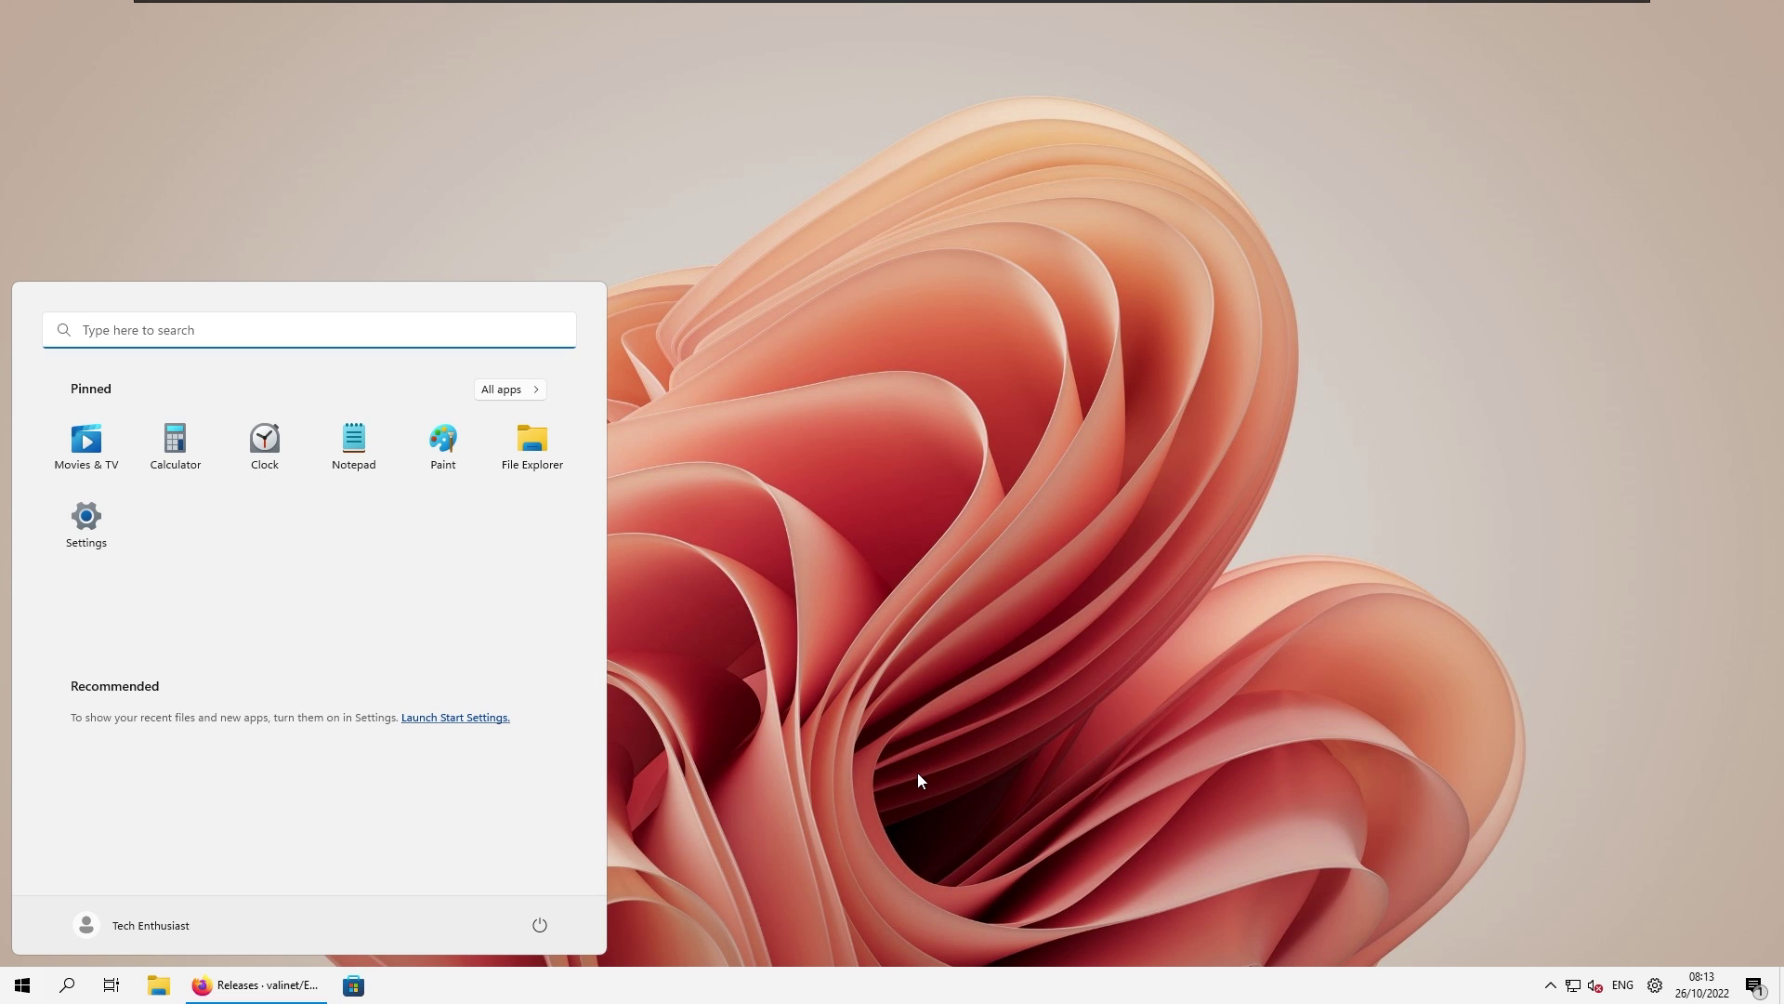
key("super")
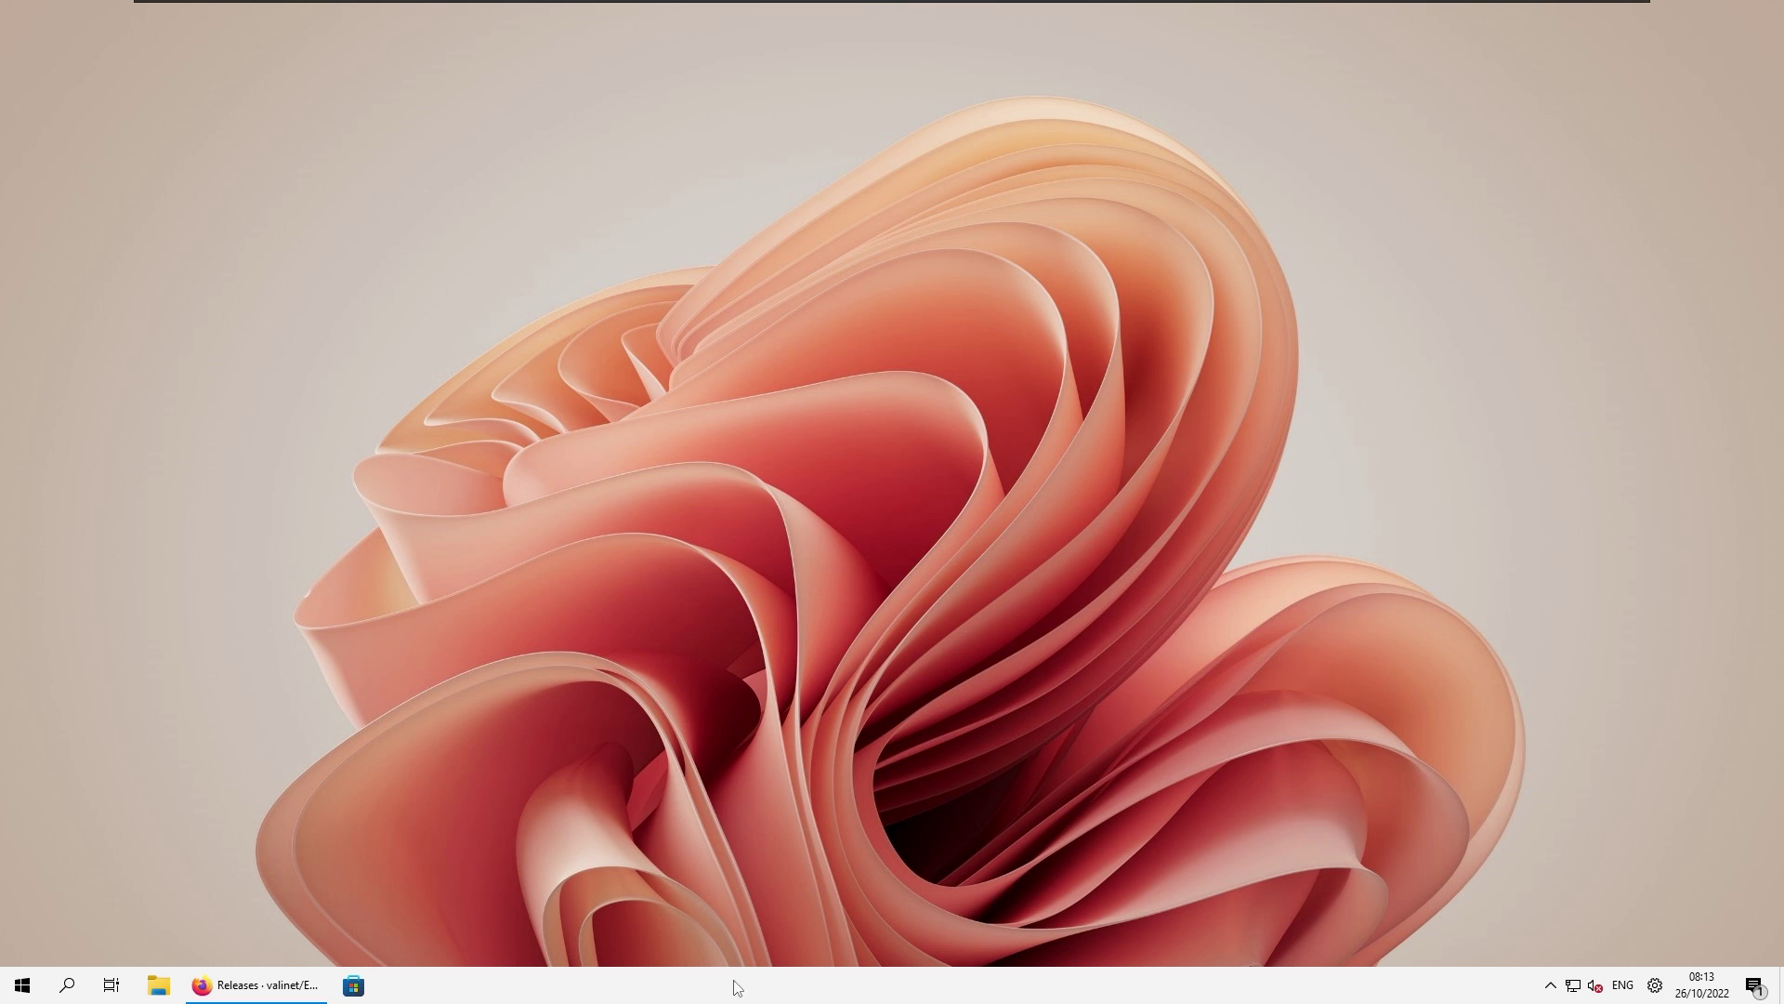
Open ExplorerPatcher Properties from the taskbar and keep the Windows 10 taskbar style.
right_click(811, 982)
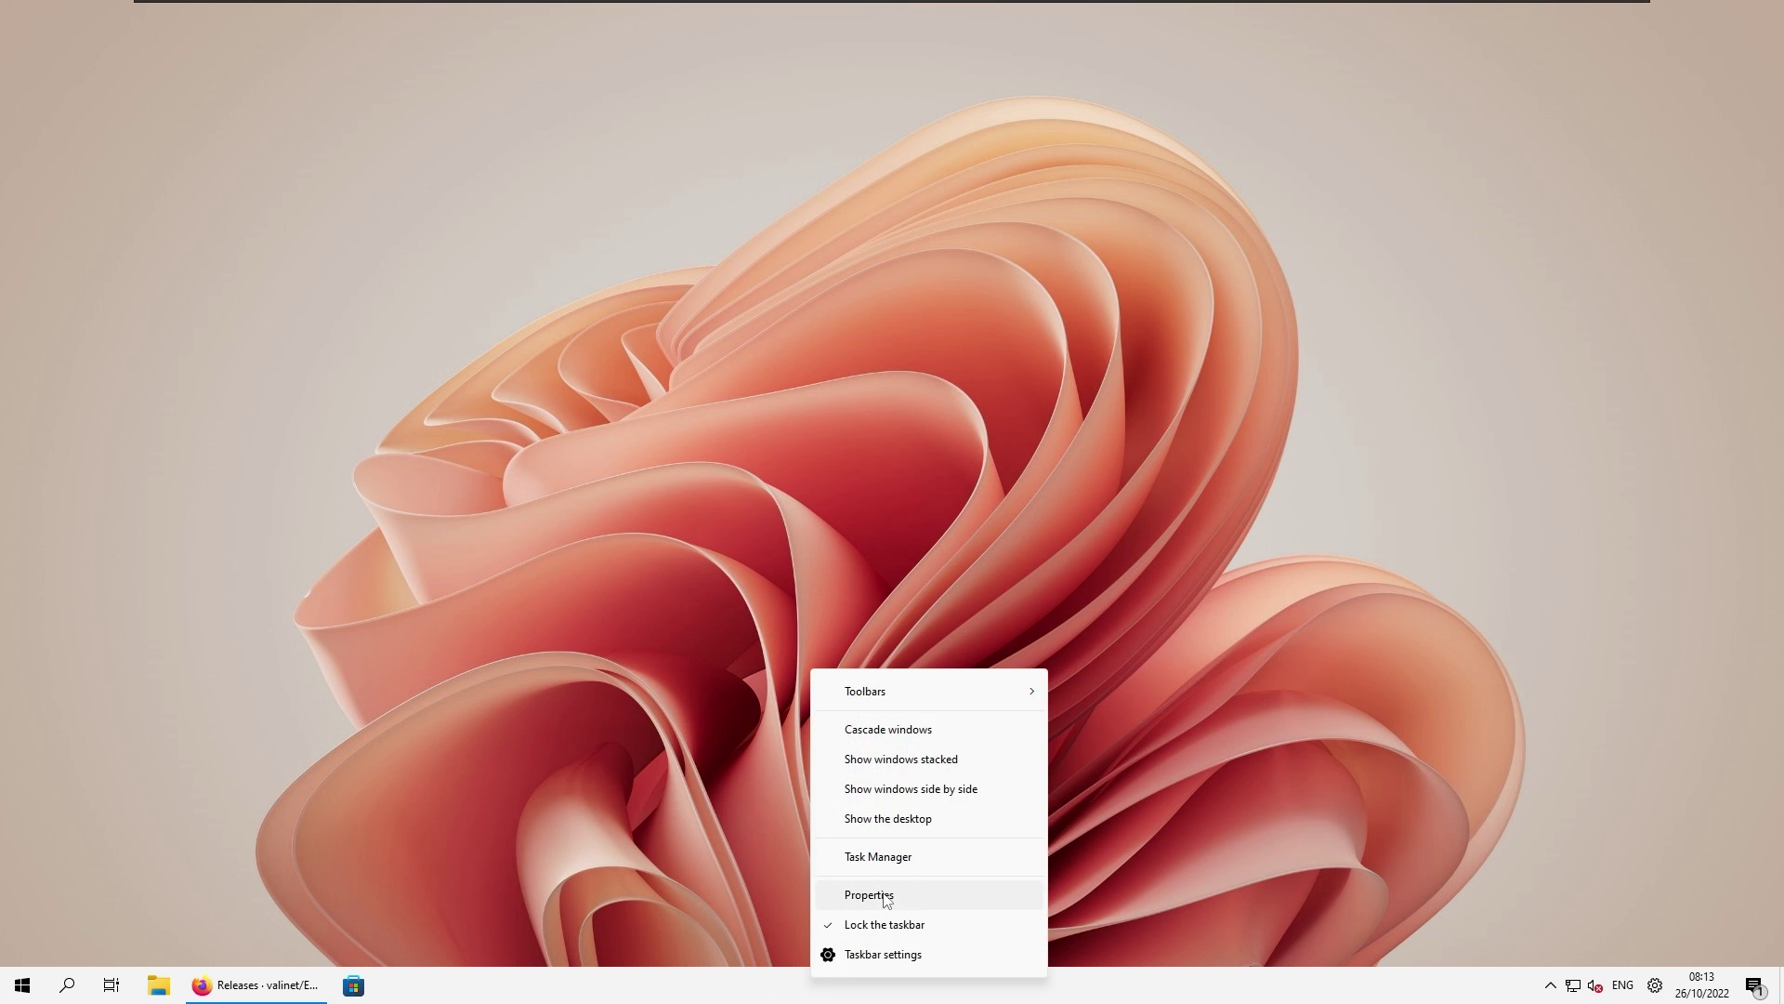
left_click(938, 896)
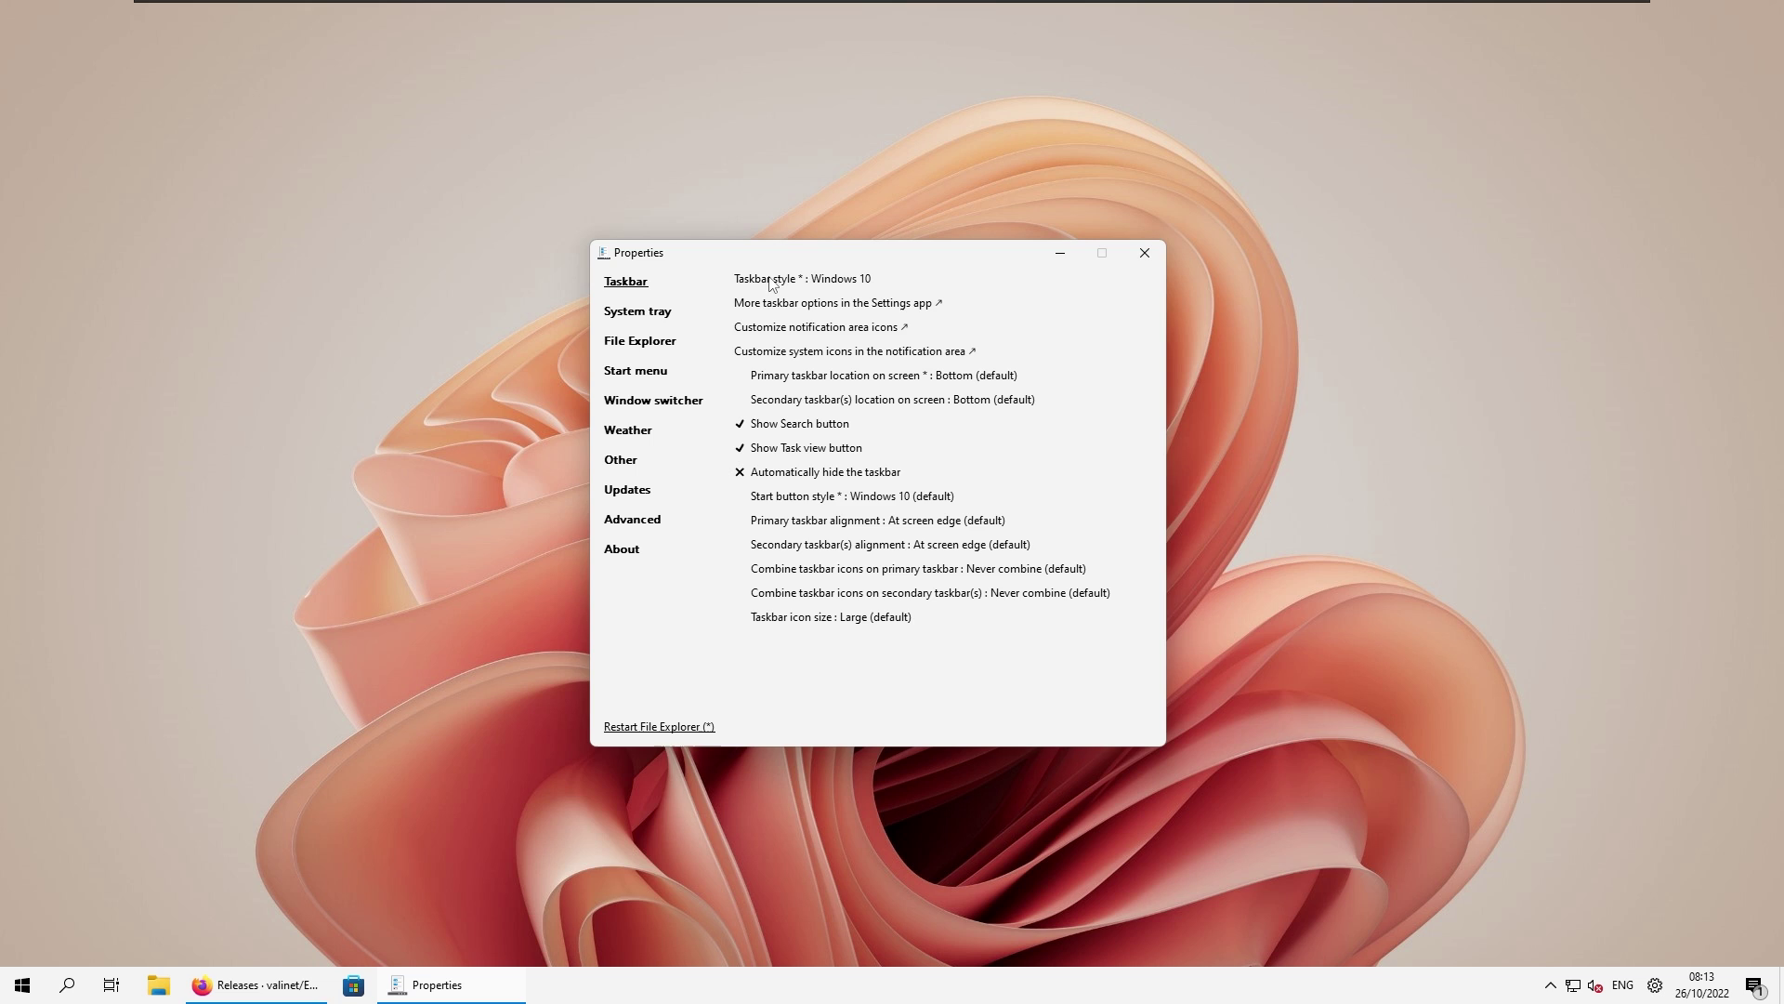
left_click(853, 278)
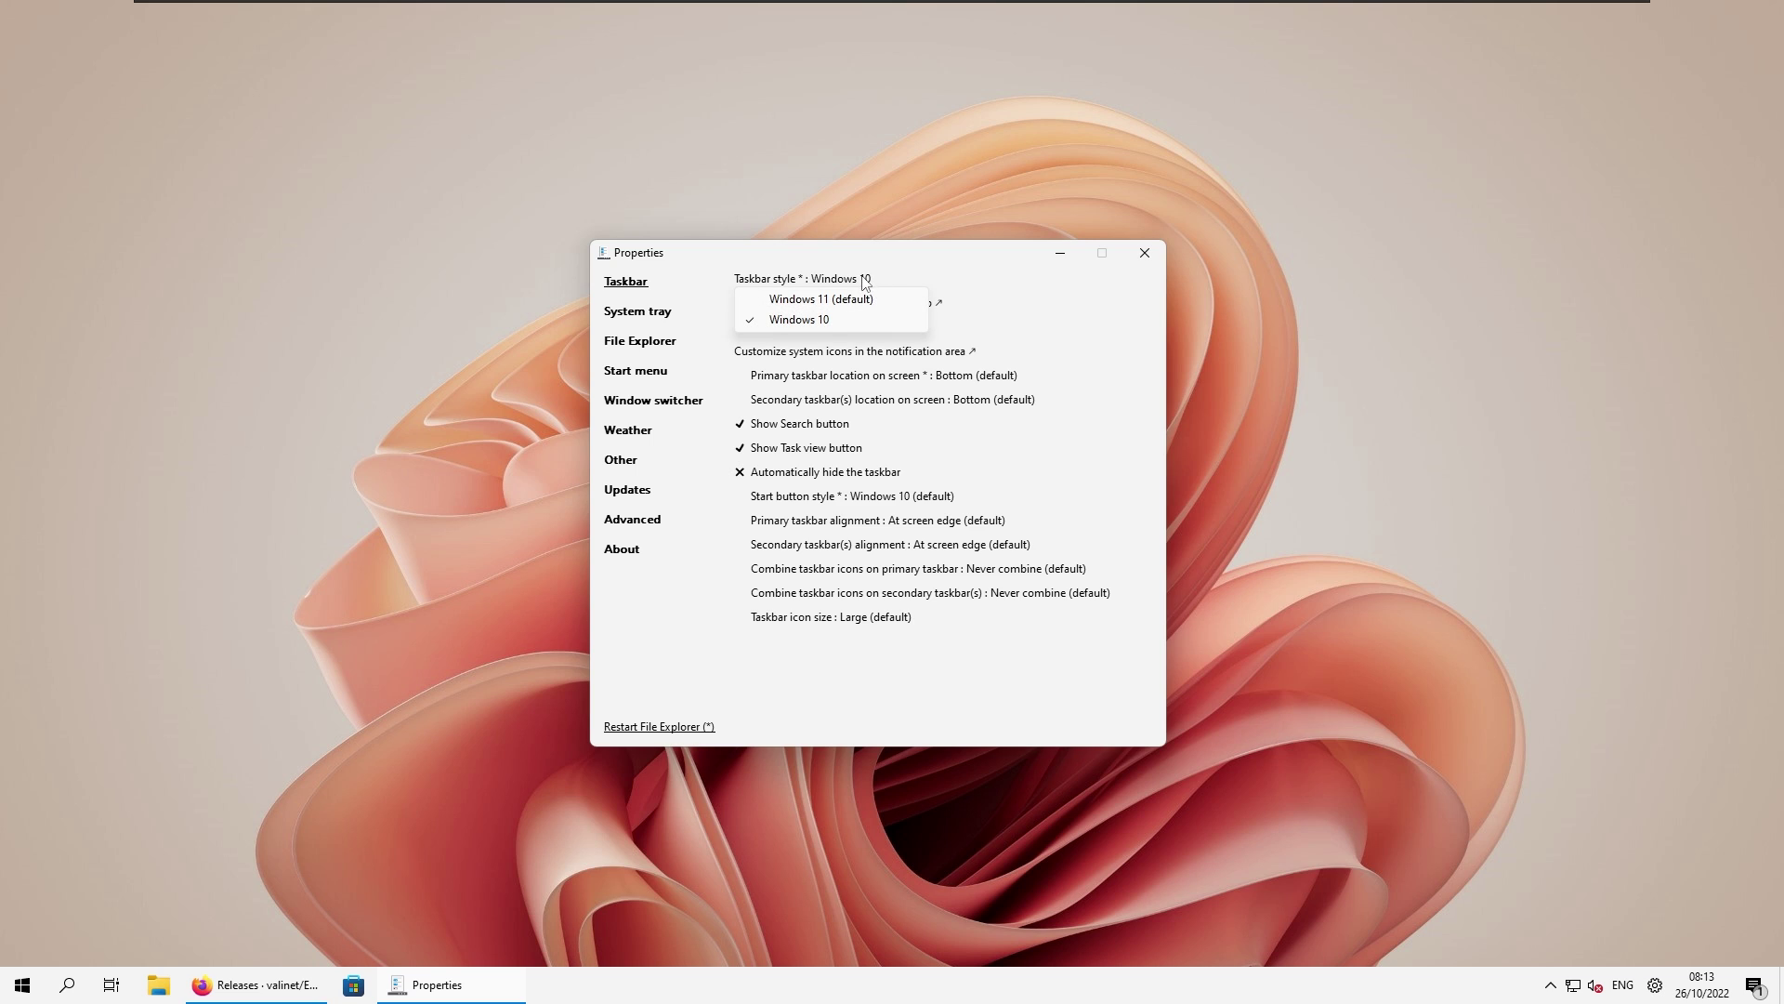
left_click(936, 270)
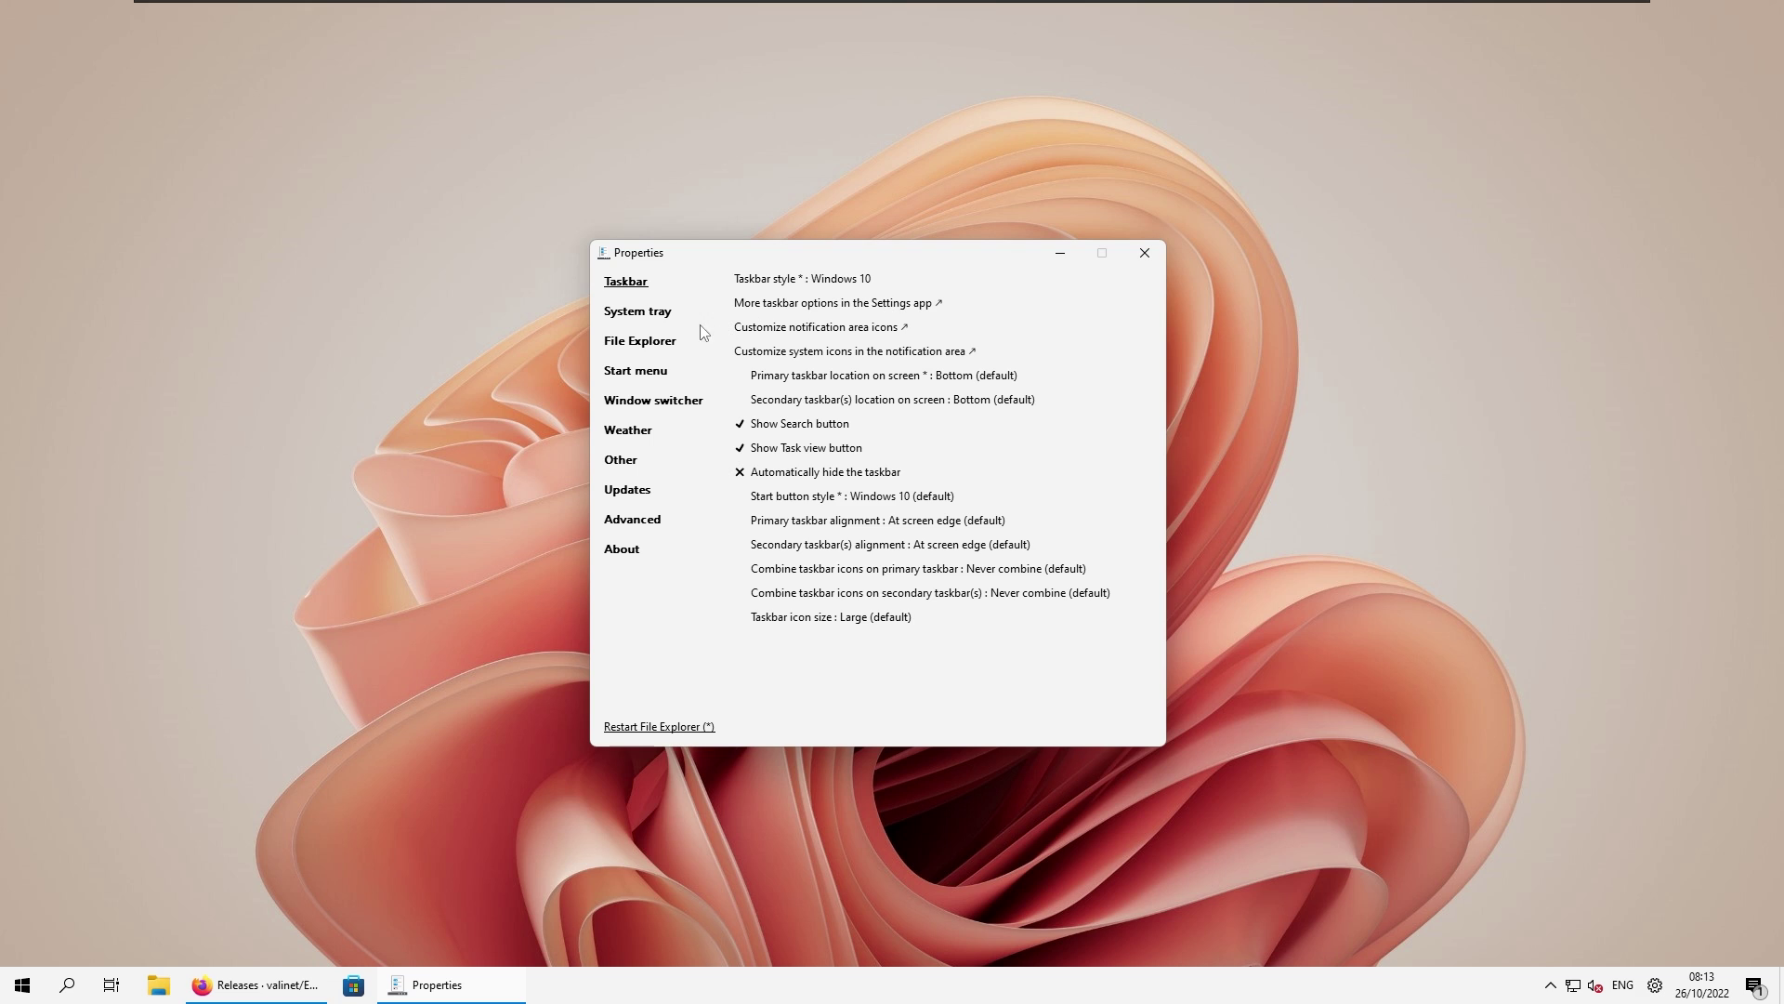
Set Start menu style to Windows 10 and corner preference to Rounded corners, floating menu.
left_click(652, 373)
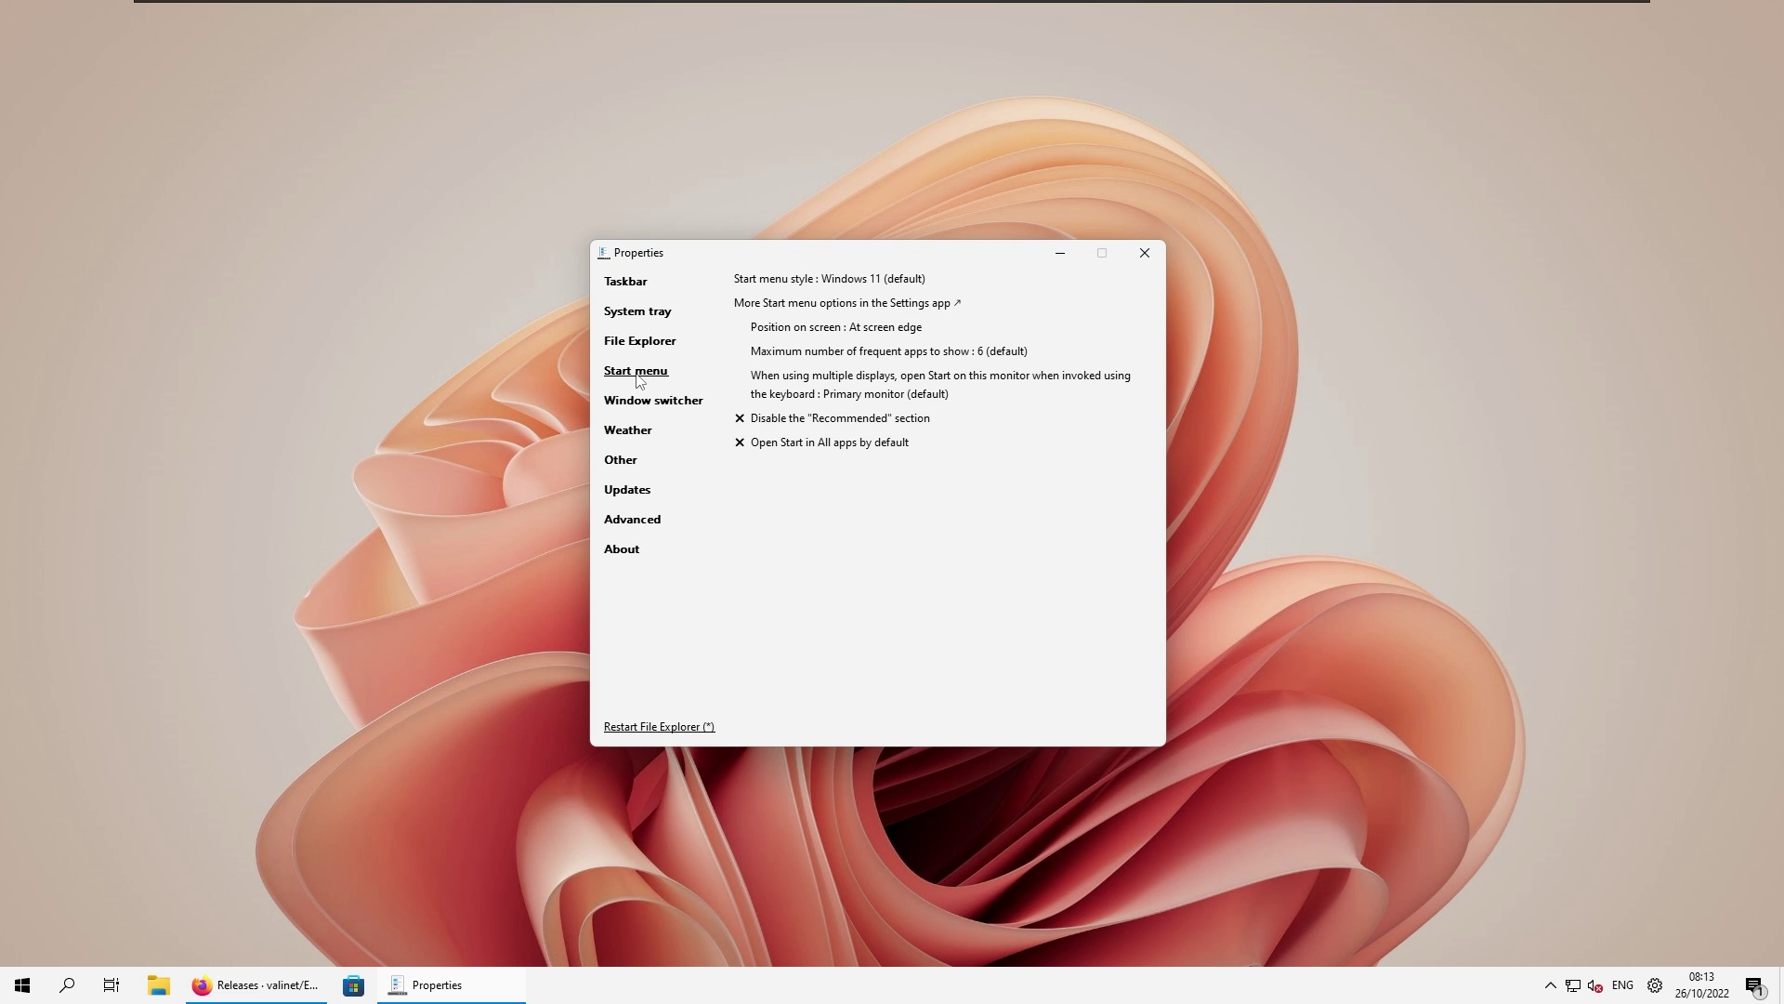
left_click(897, 281)
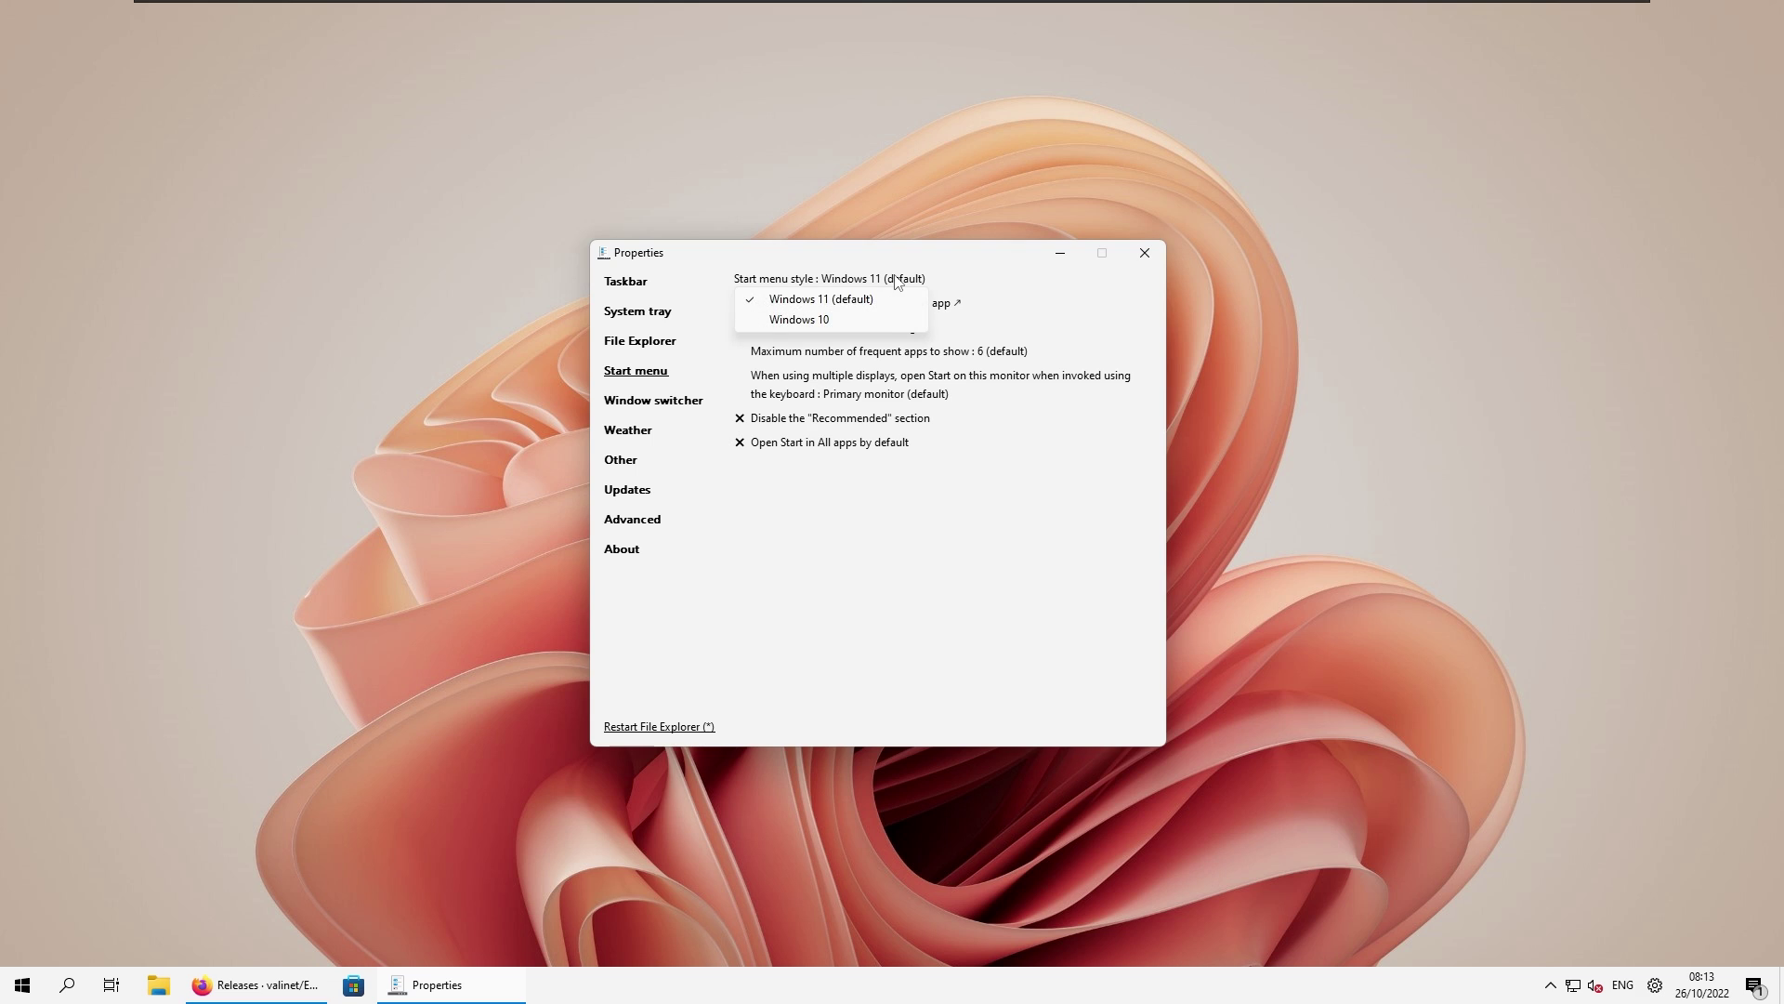
left_click(834, 320)
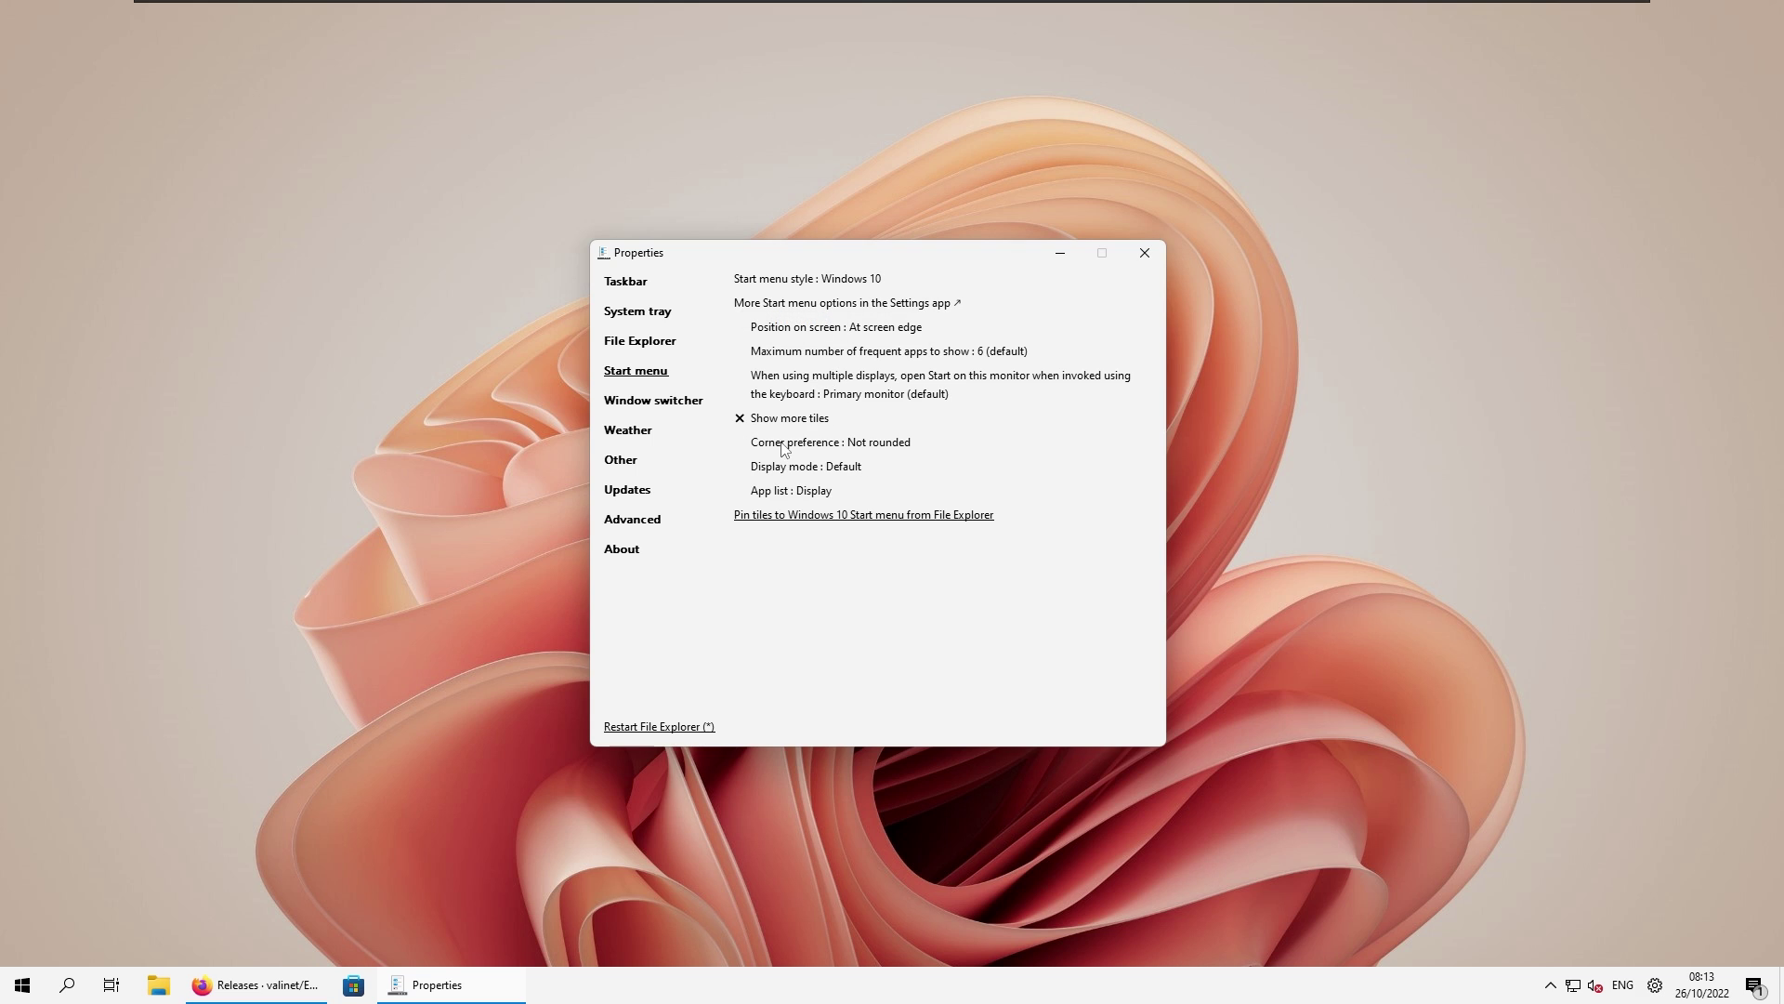
left_click(875, 450)
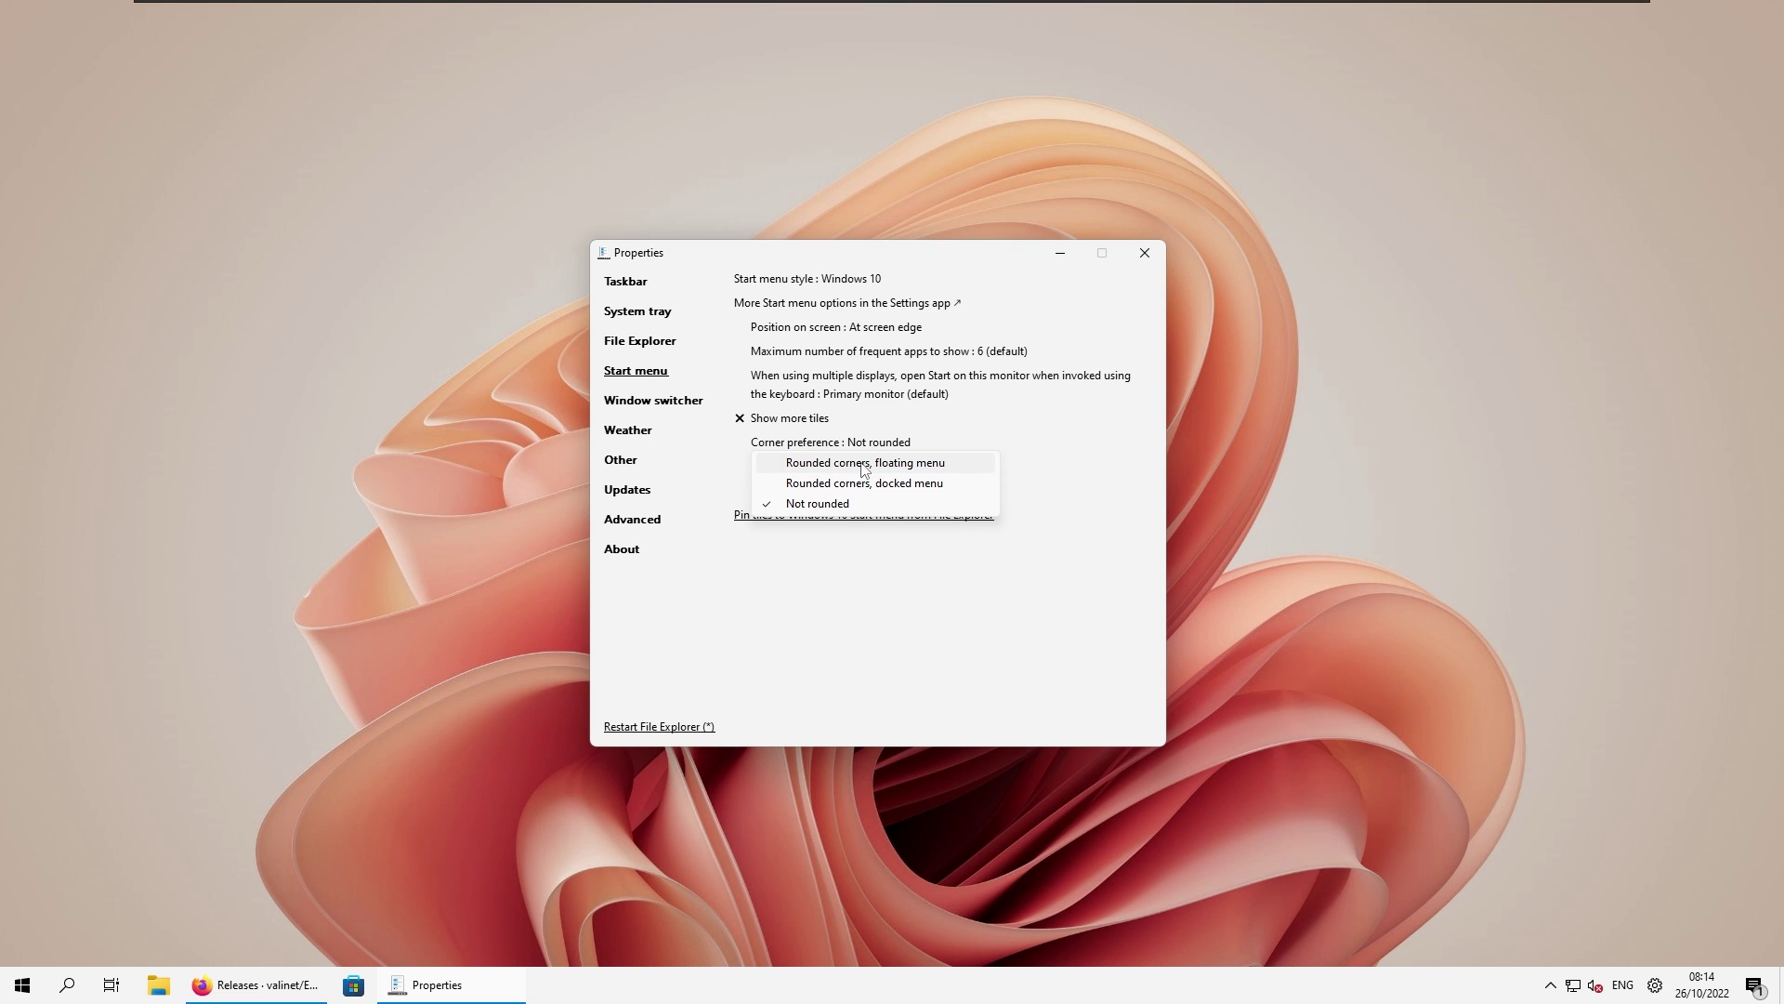
left_click(865, 463)
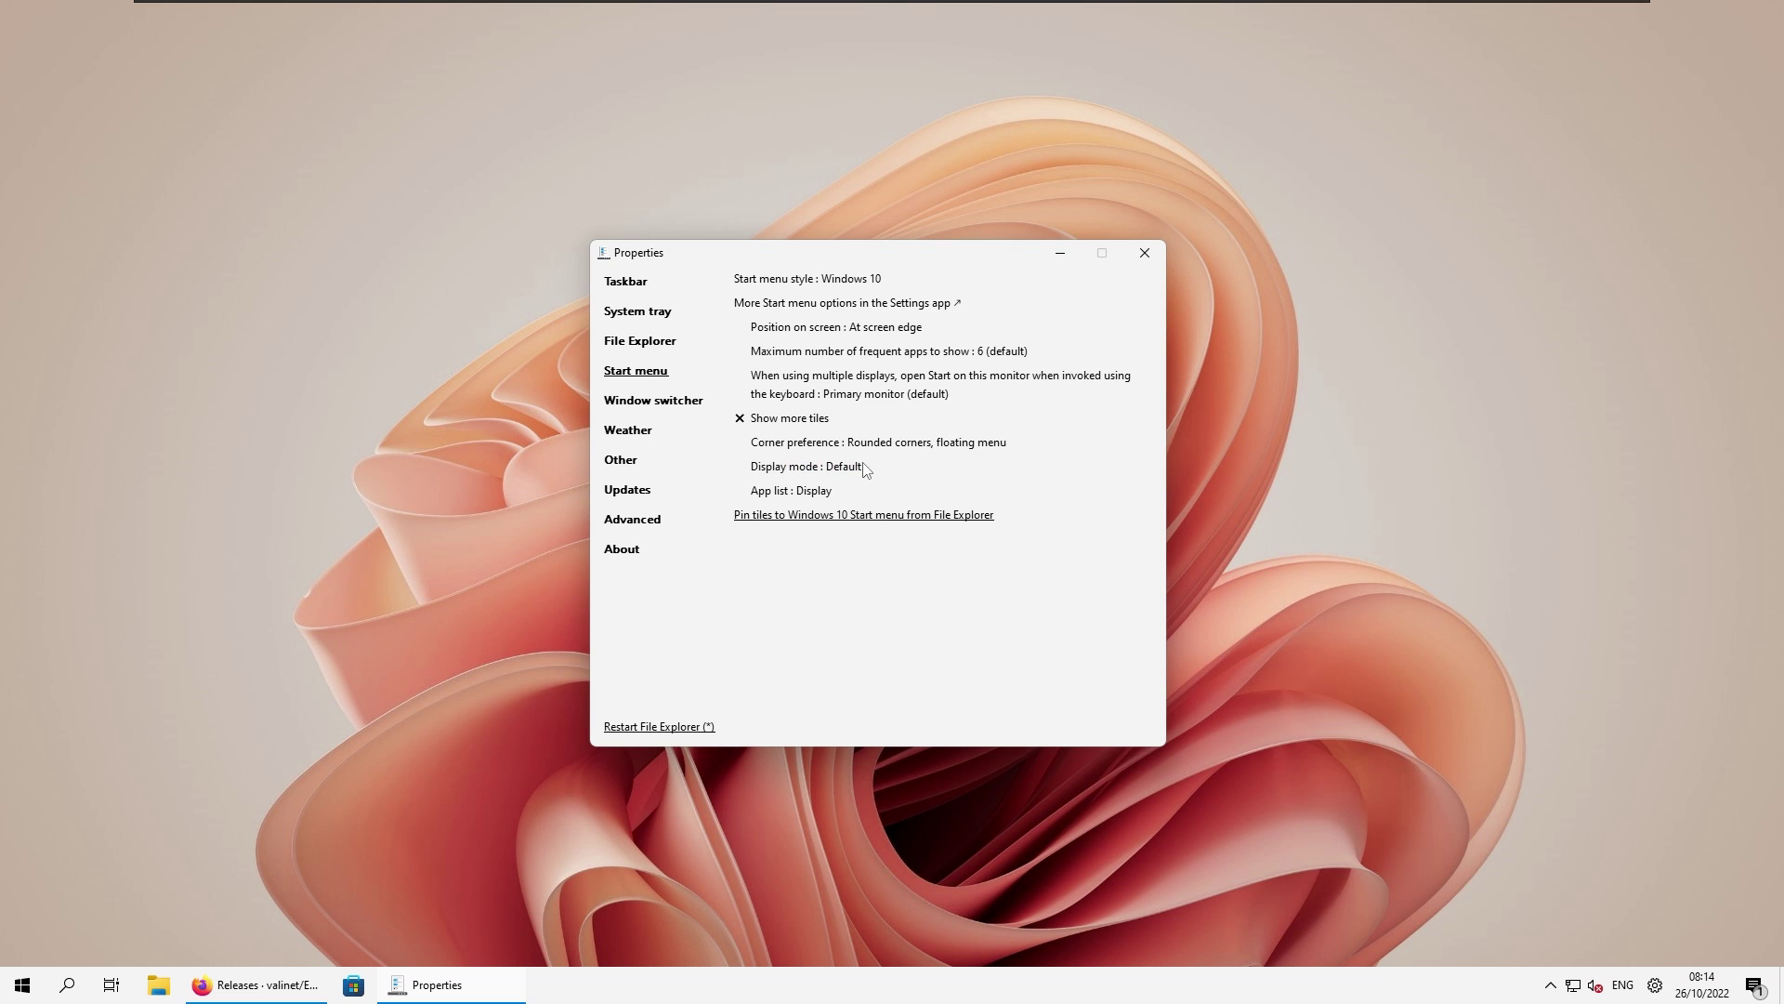
left_click(23, 985)
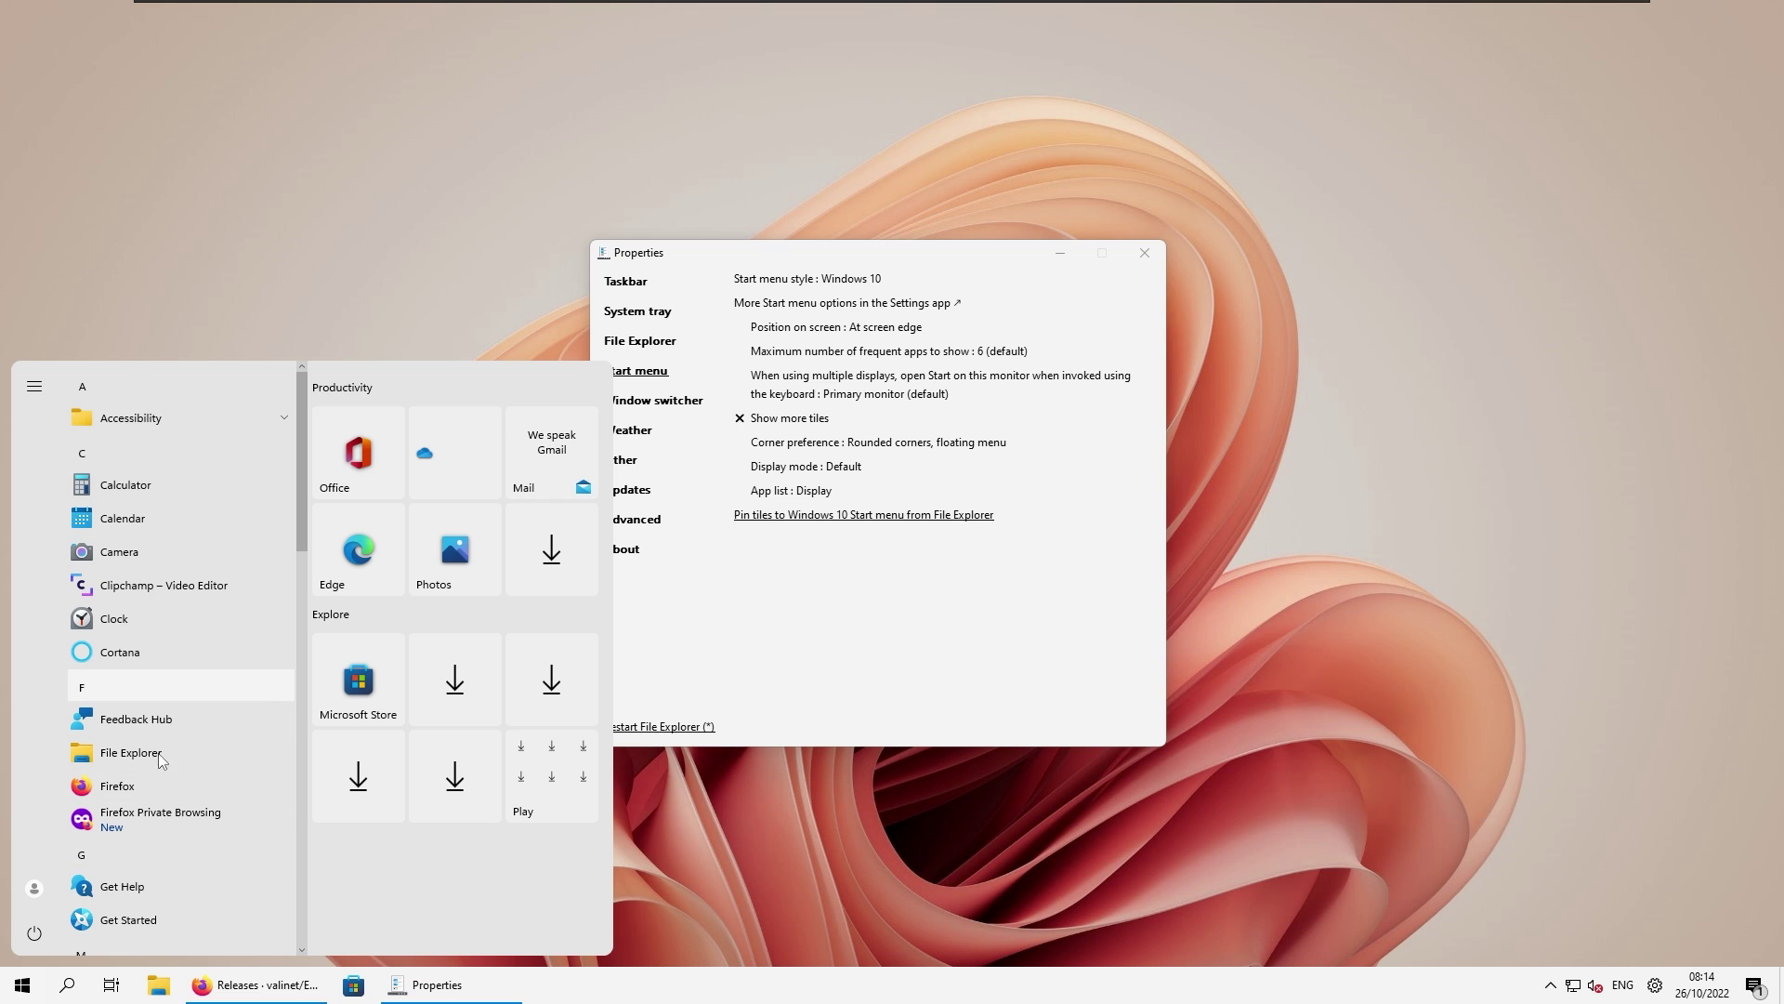
left_click_drag(894, 254, 1055, 263)
left_click(24, 985)
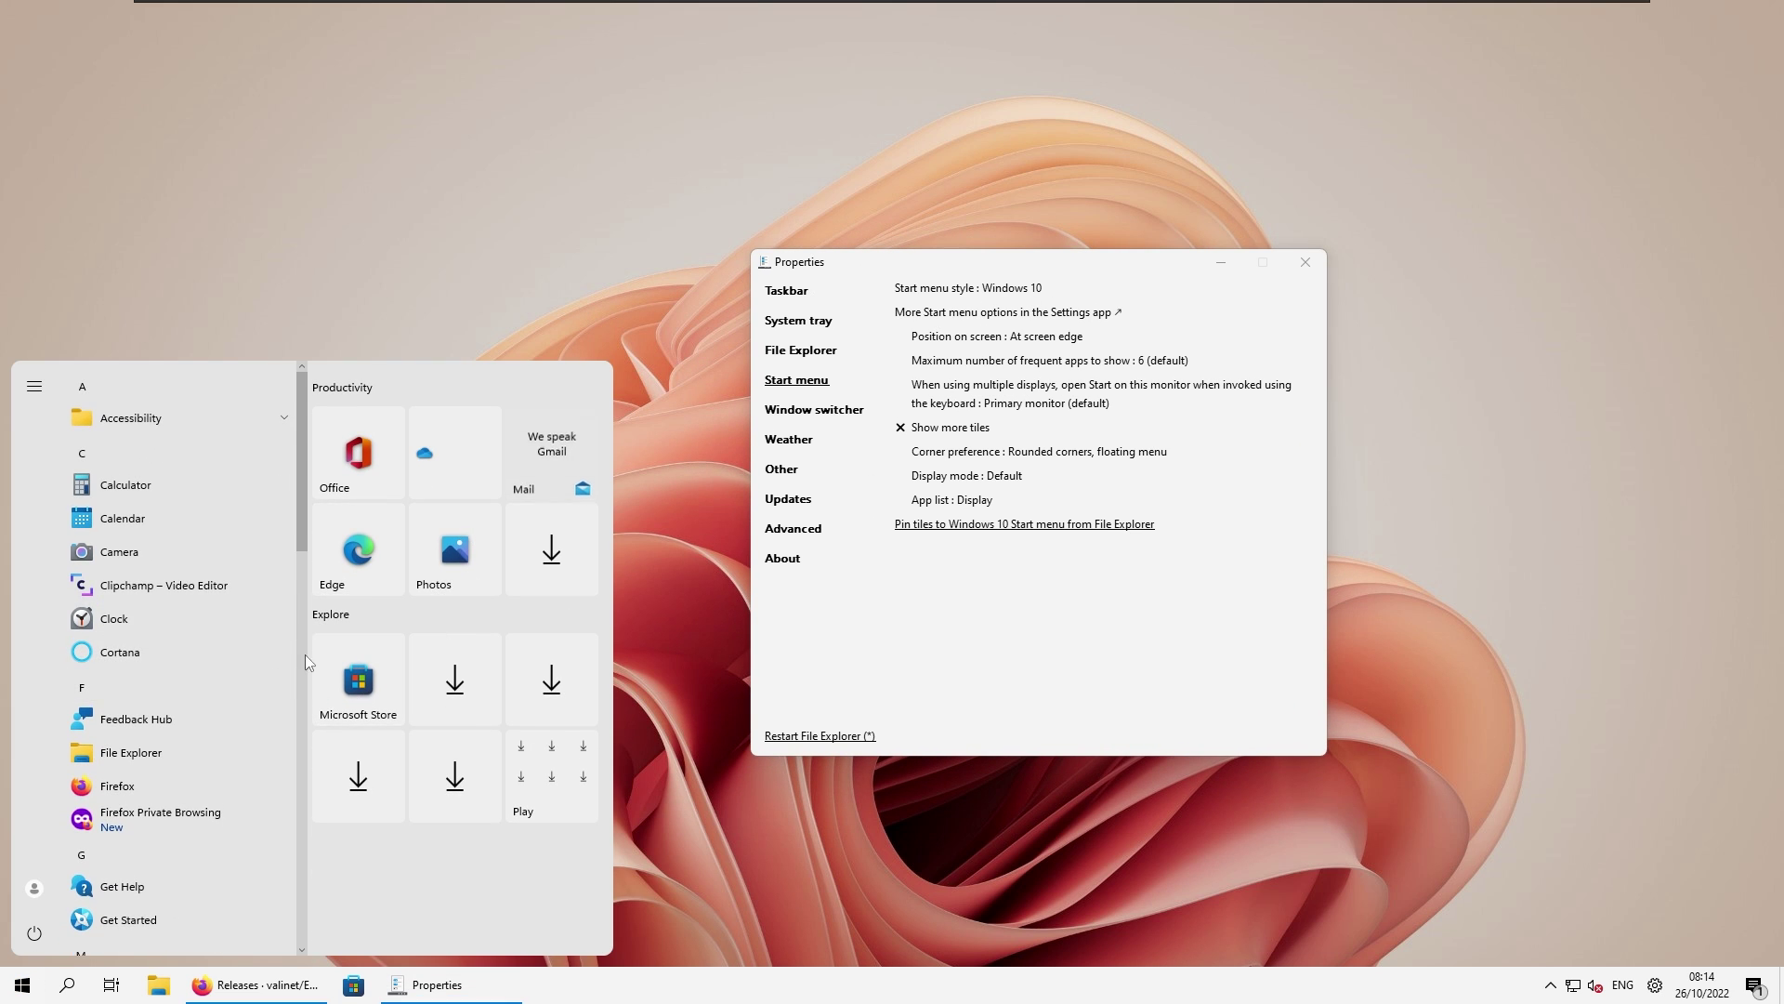
scroll(182, 797, "down", 5)
scroll(182, 795, "up", 5)
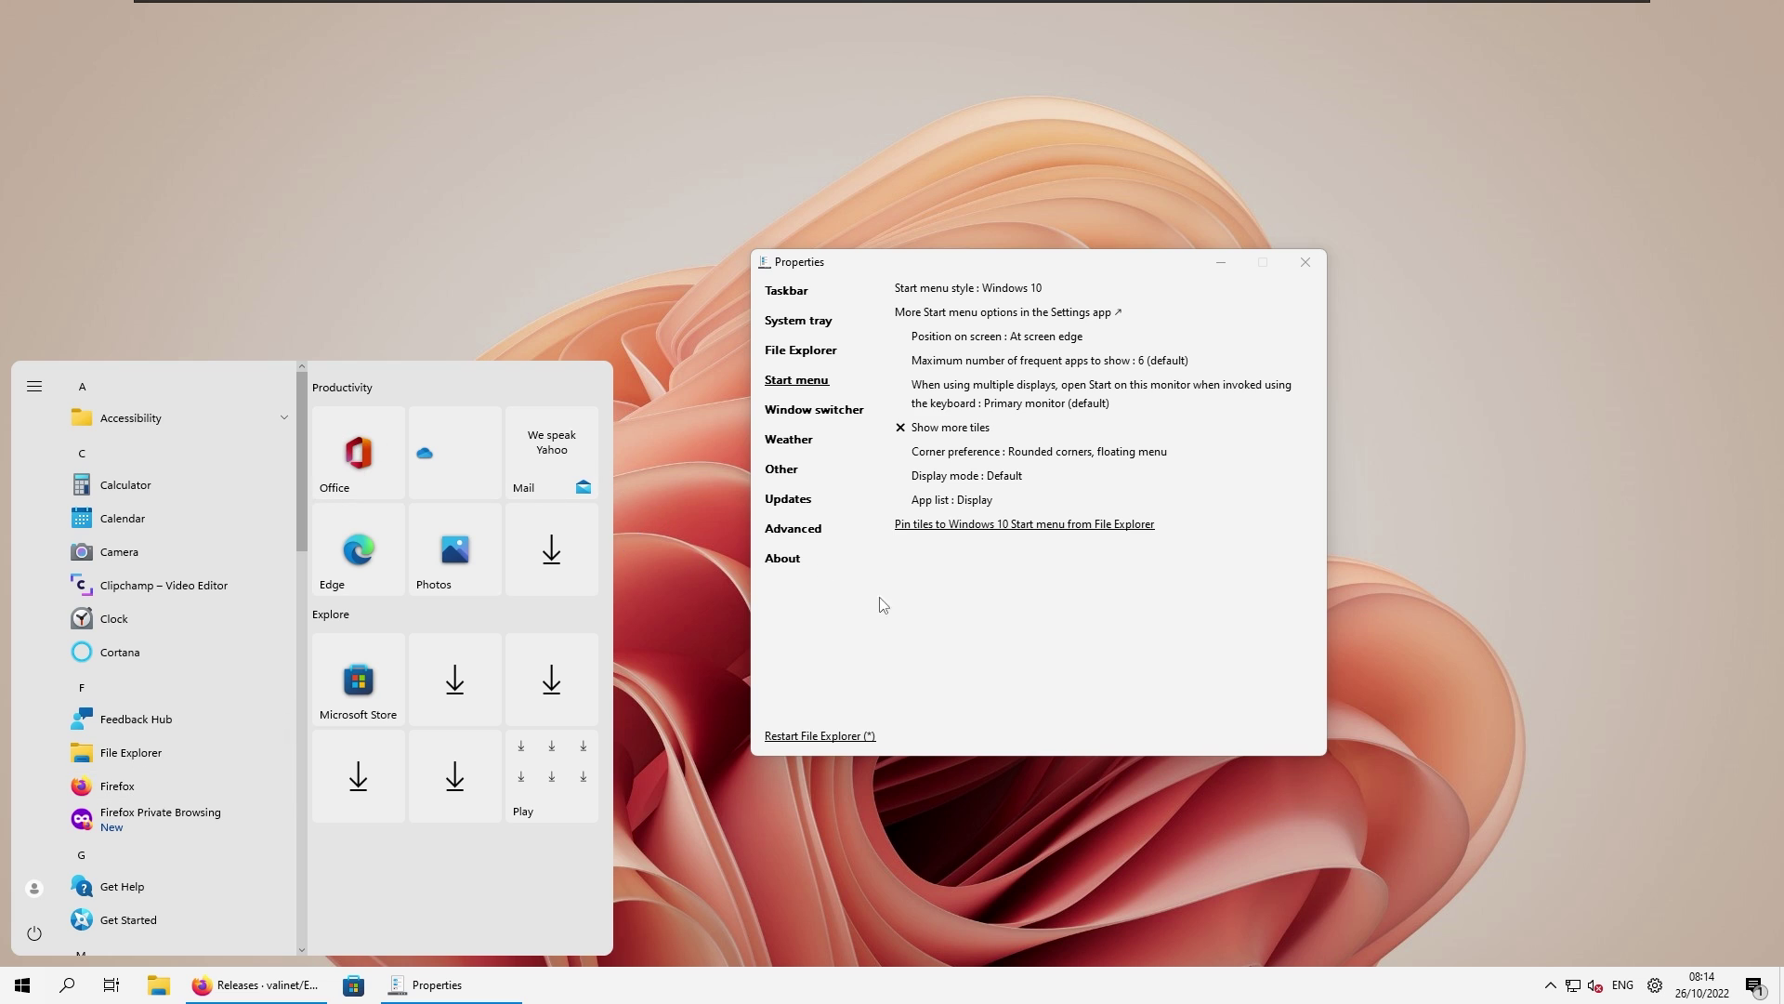
left_click_drag(1011, 263, 977, 259)
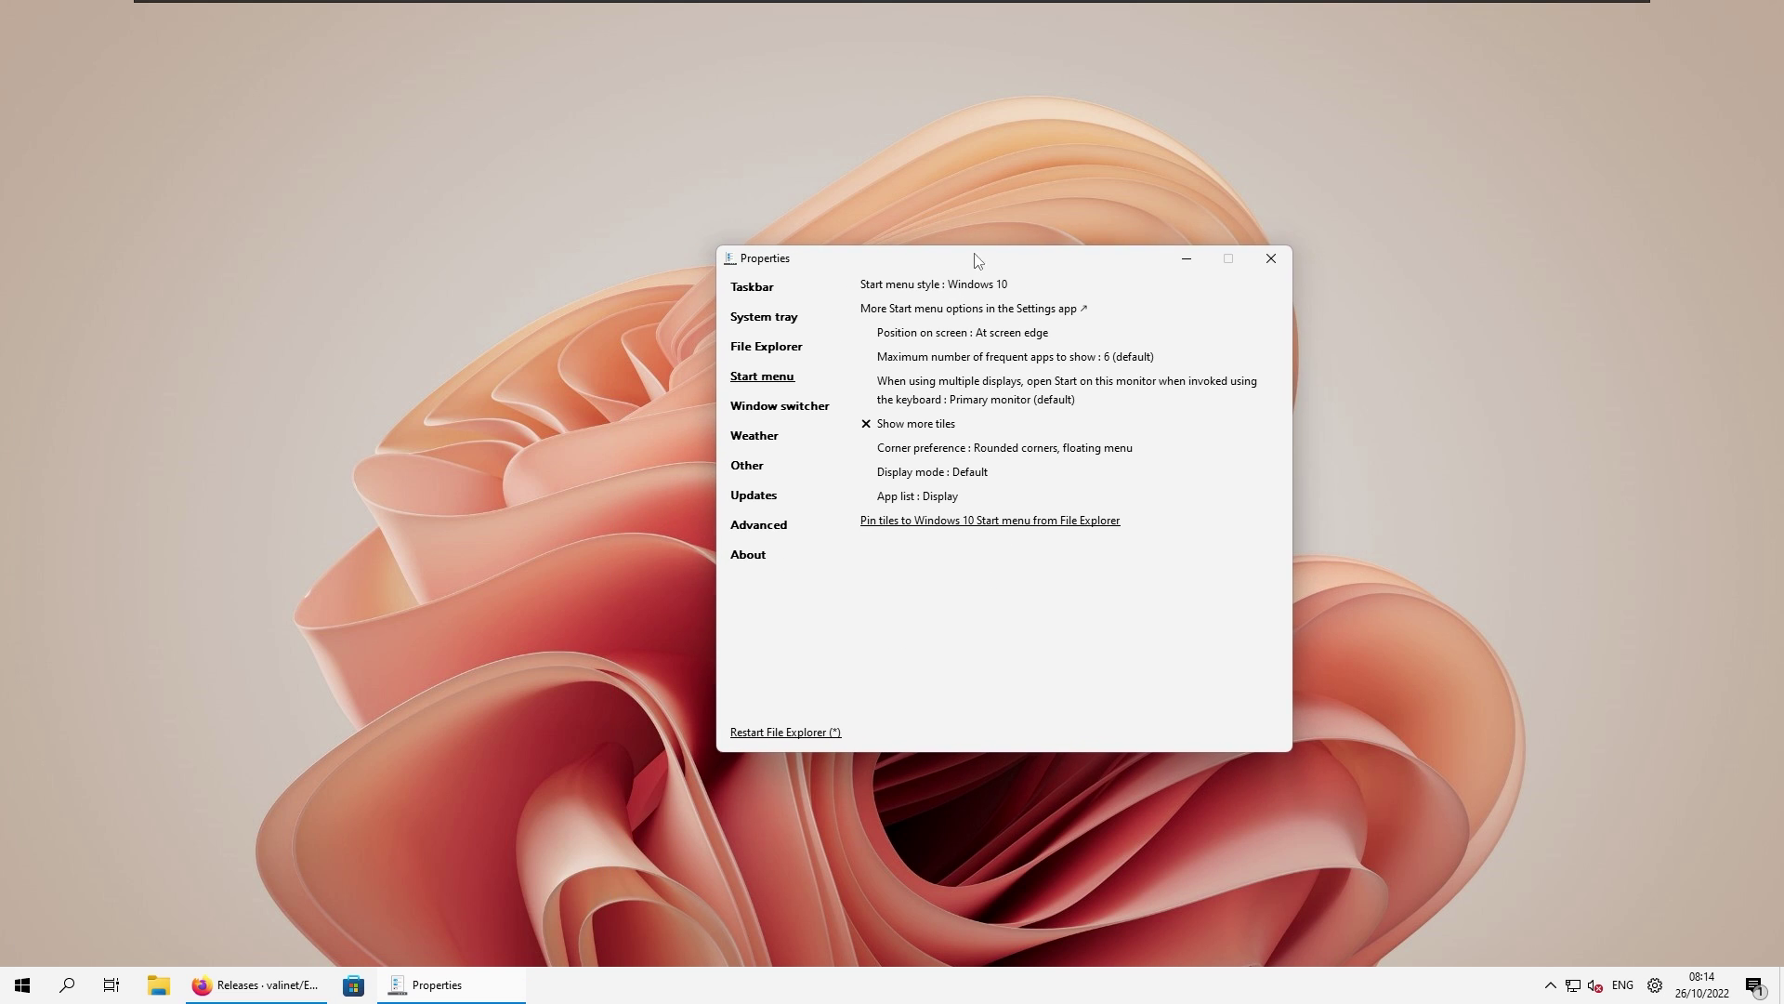
right_click(841, 995)
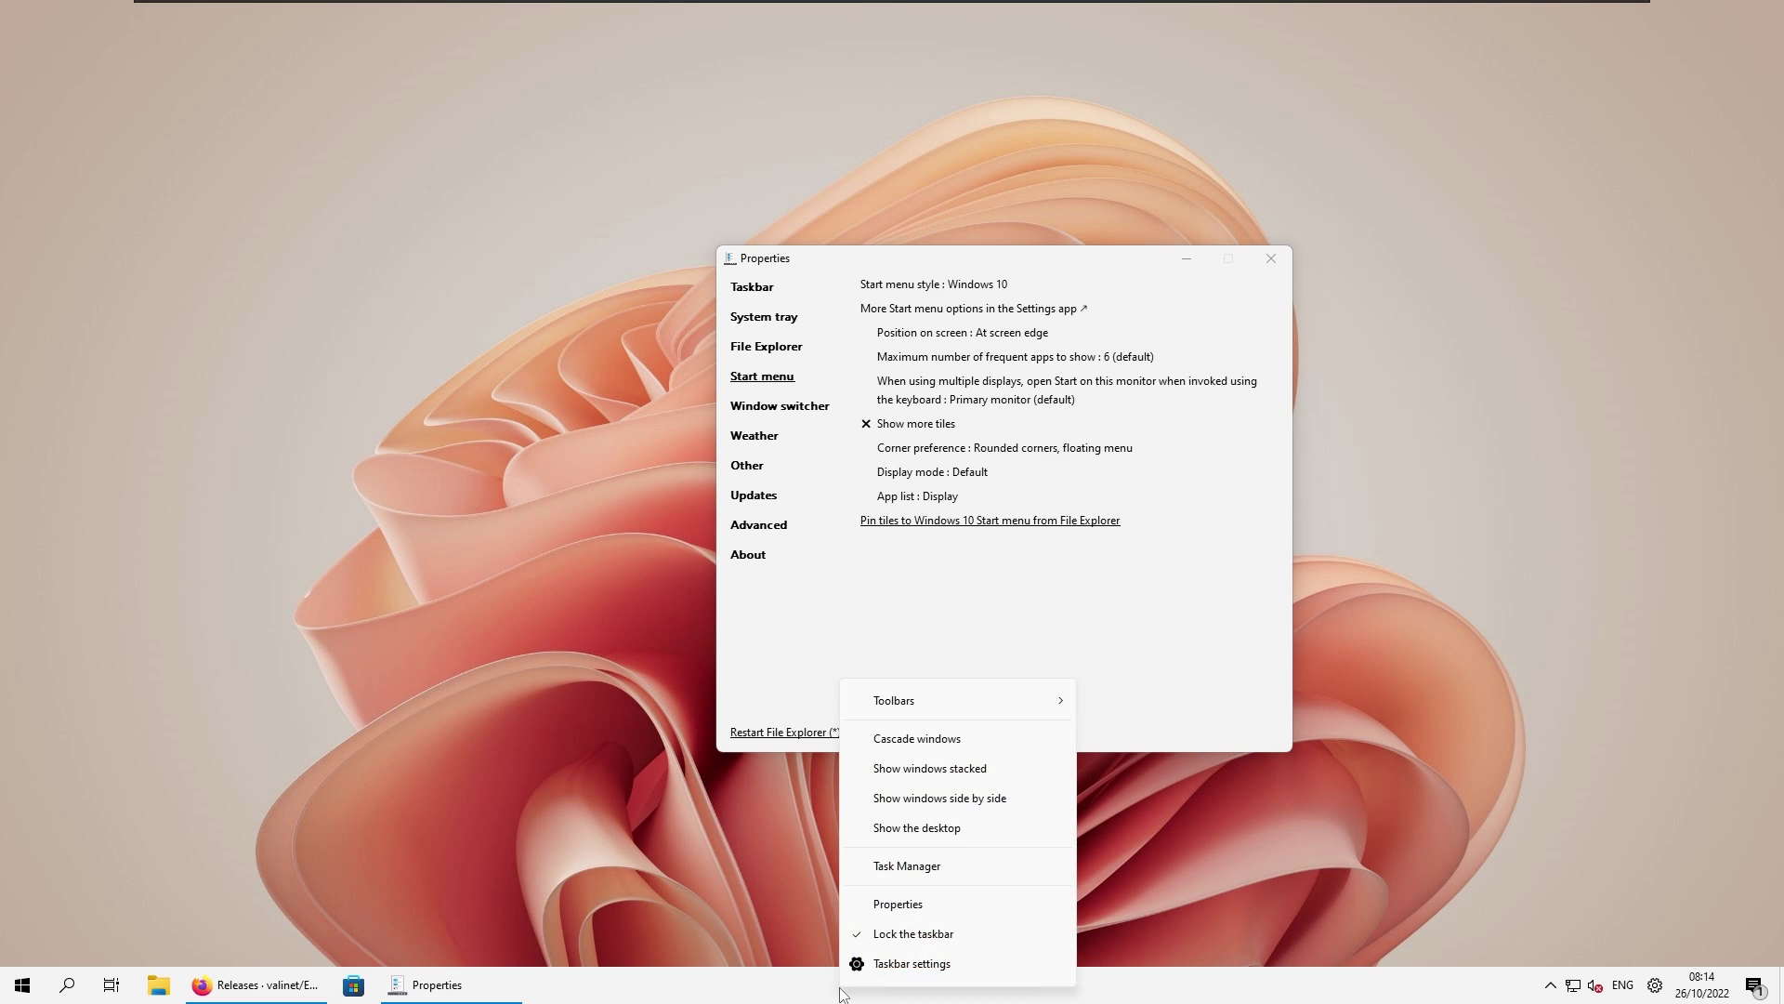
left_click(934, 939)
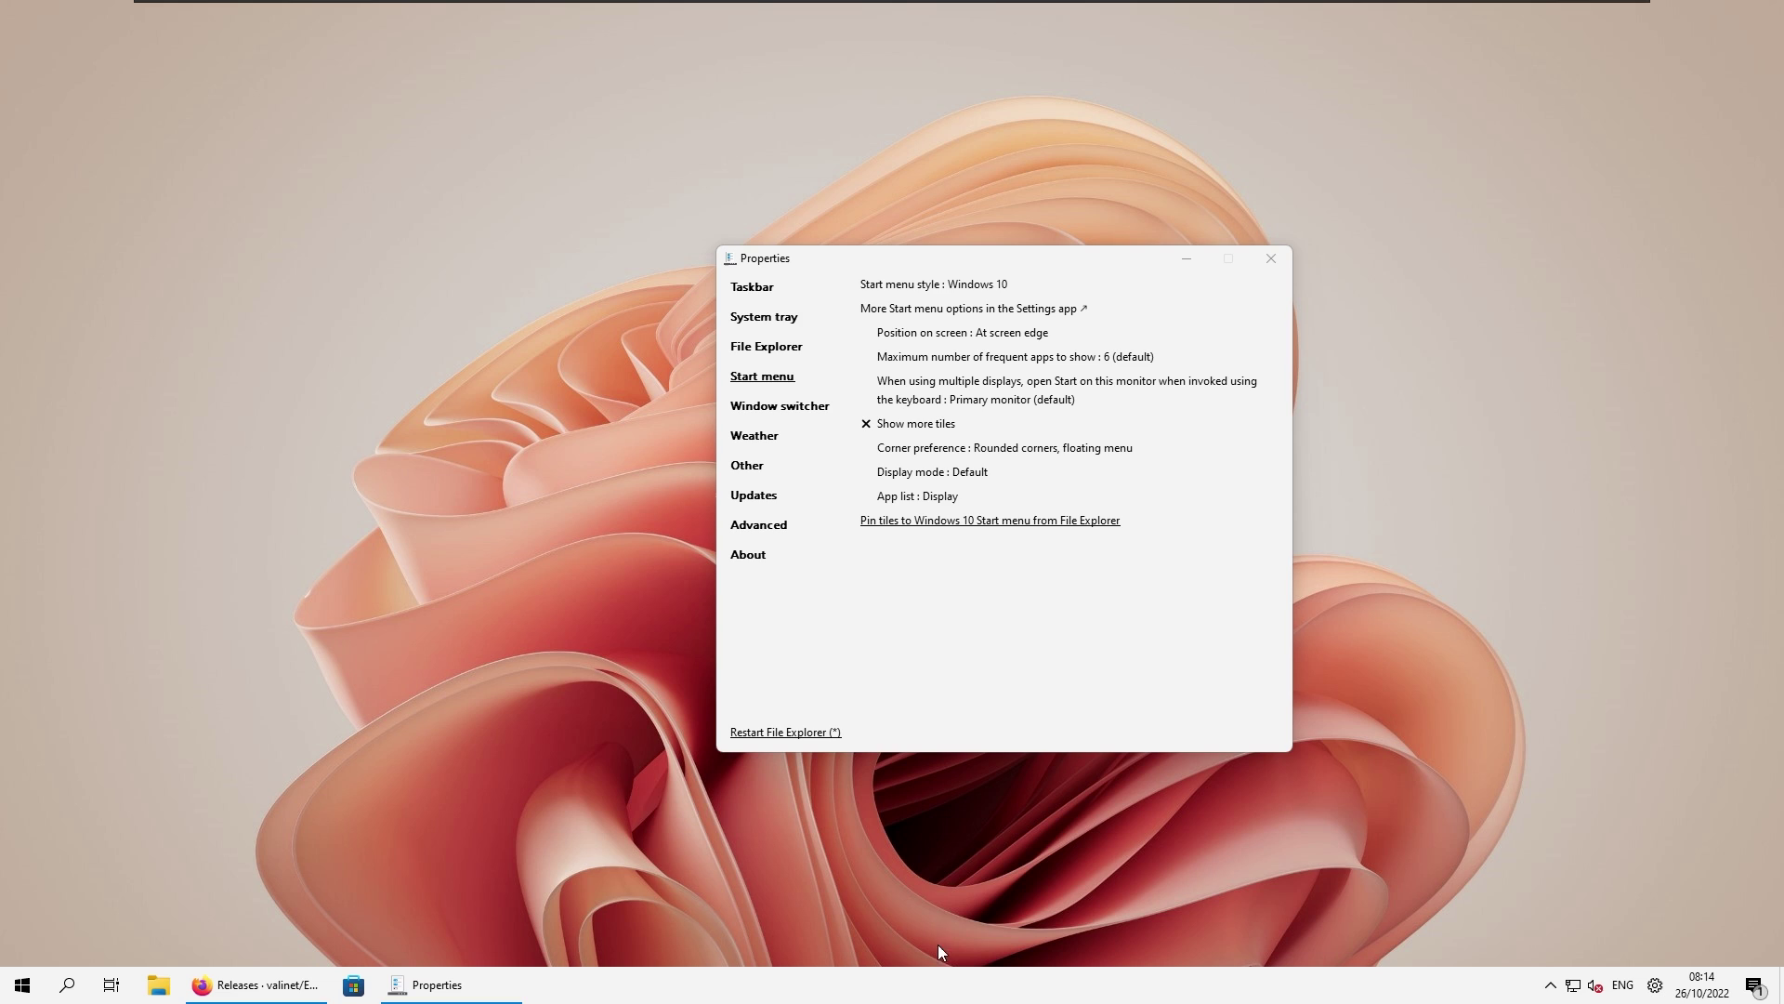
left_click_drag(939, 985, 396, 623)
left_click_drag(366, 184, 103, 178)
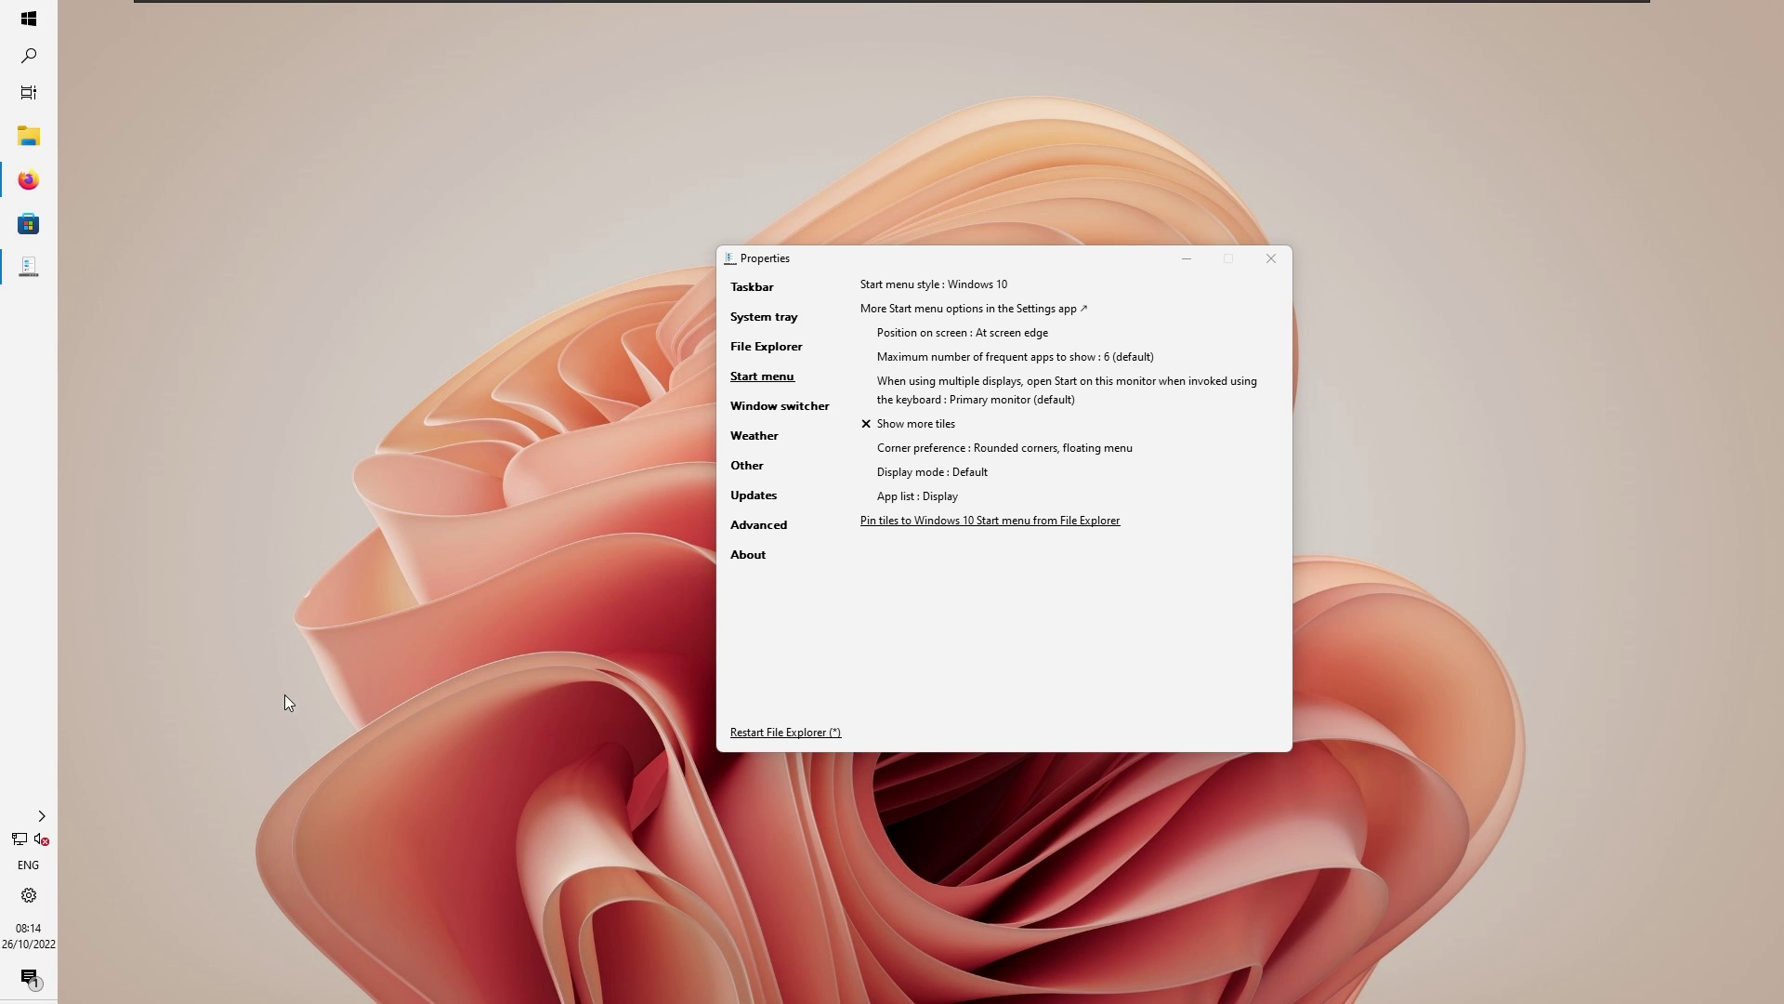
left_click_drag(285, 702, 946, 853)
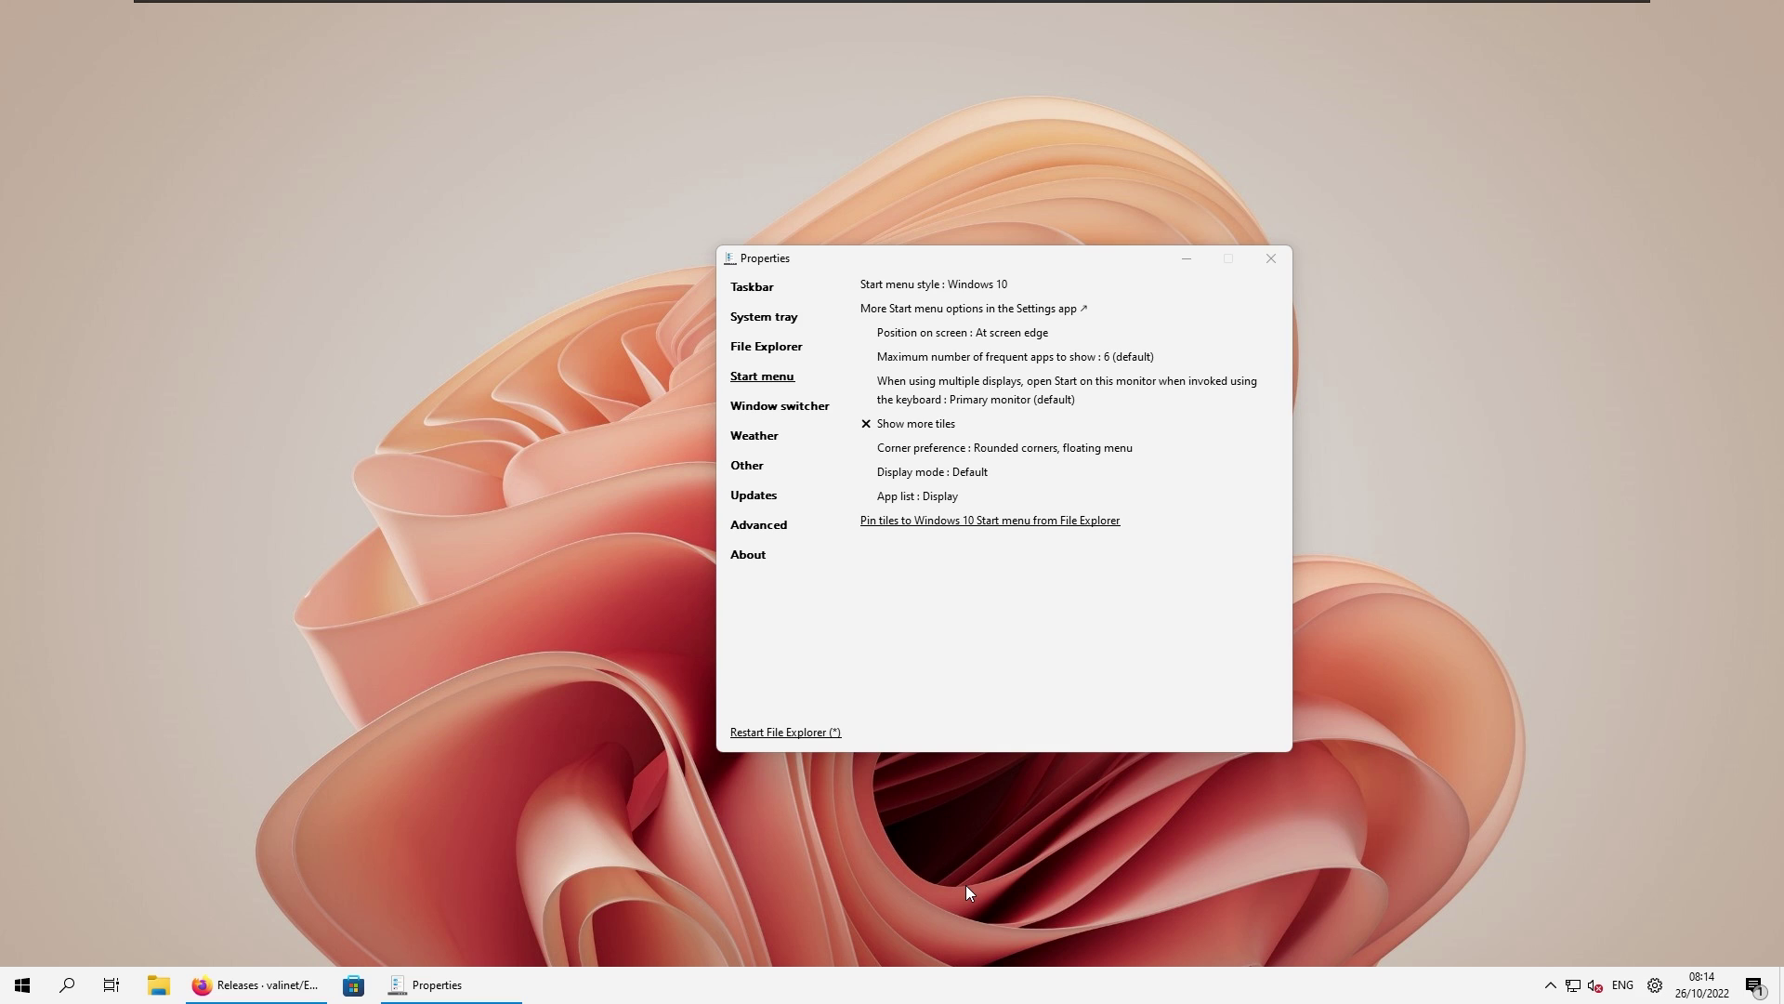
right_click(933, 991)
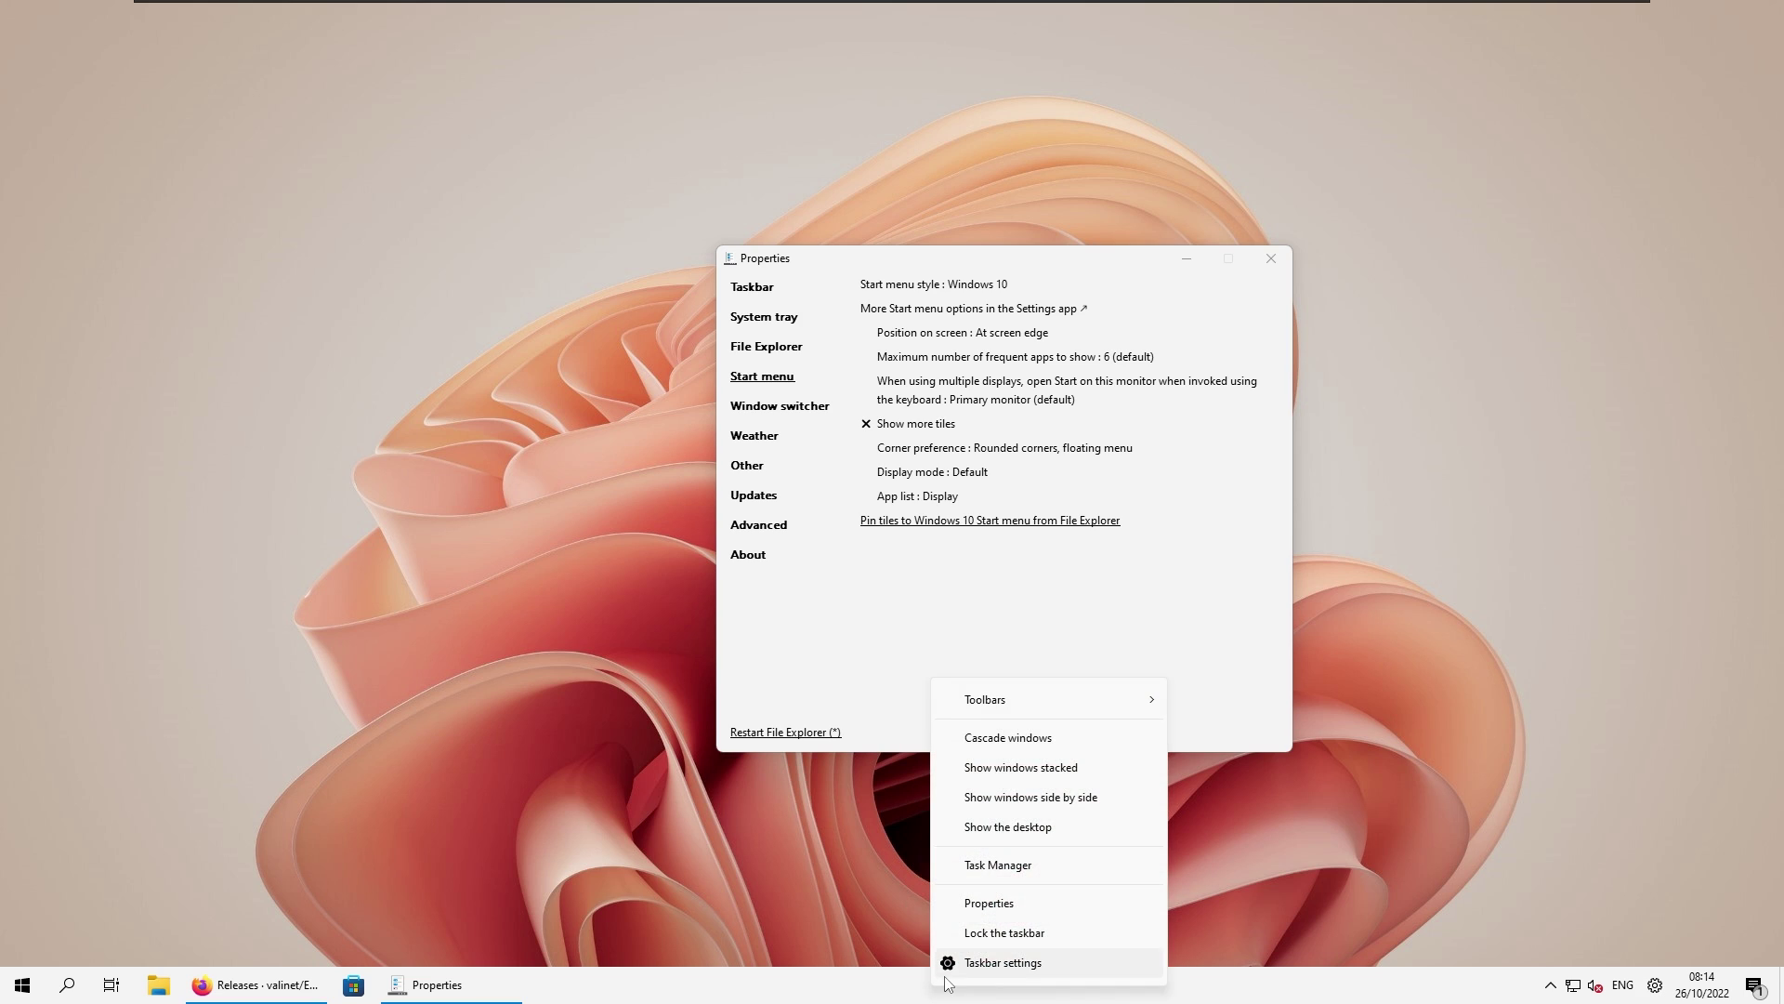
left_click(1010, 933)
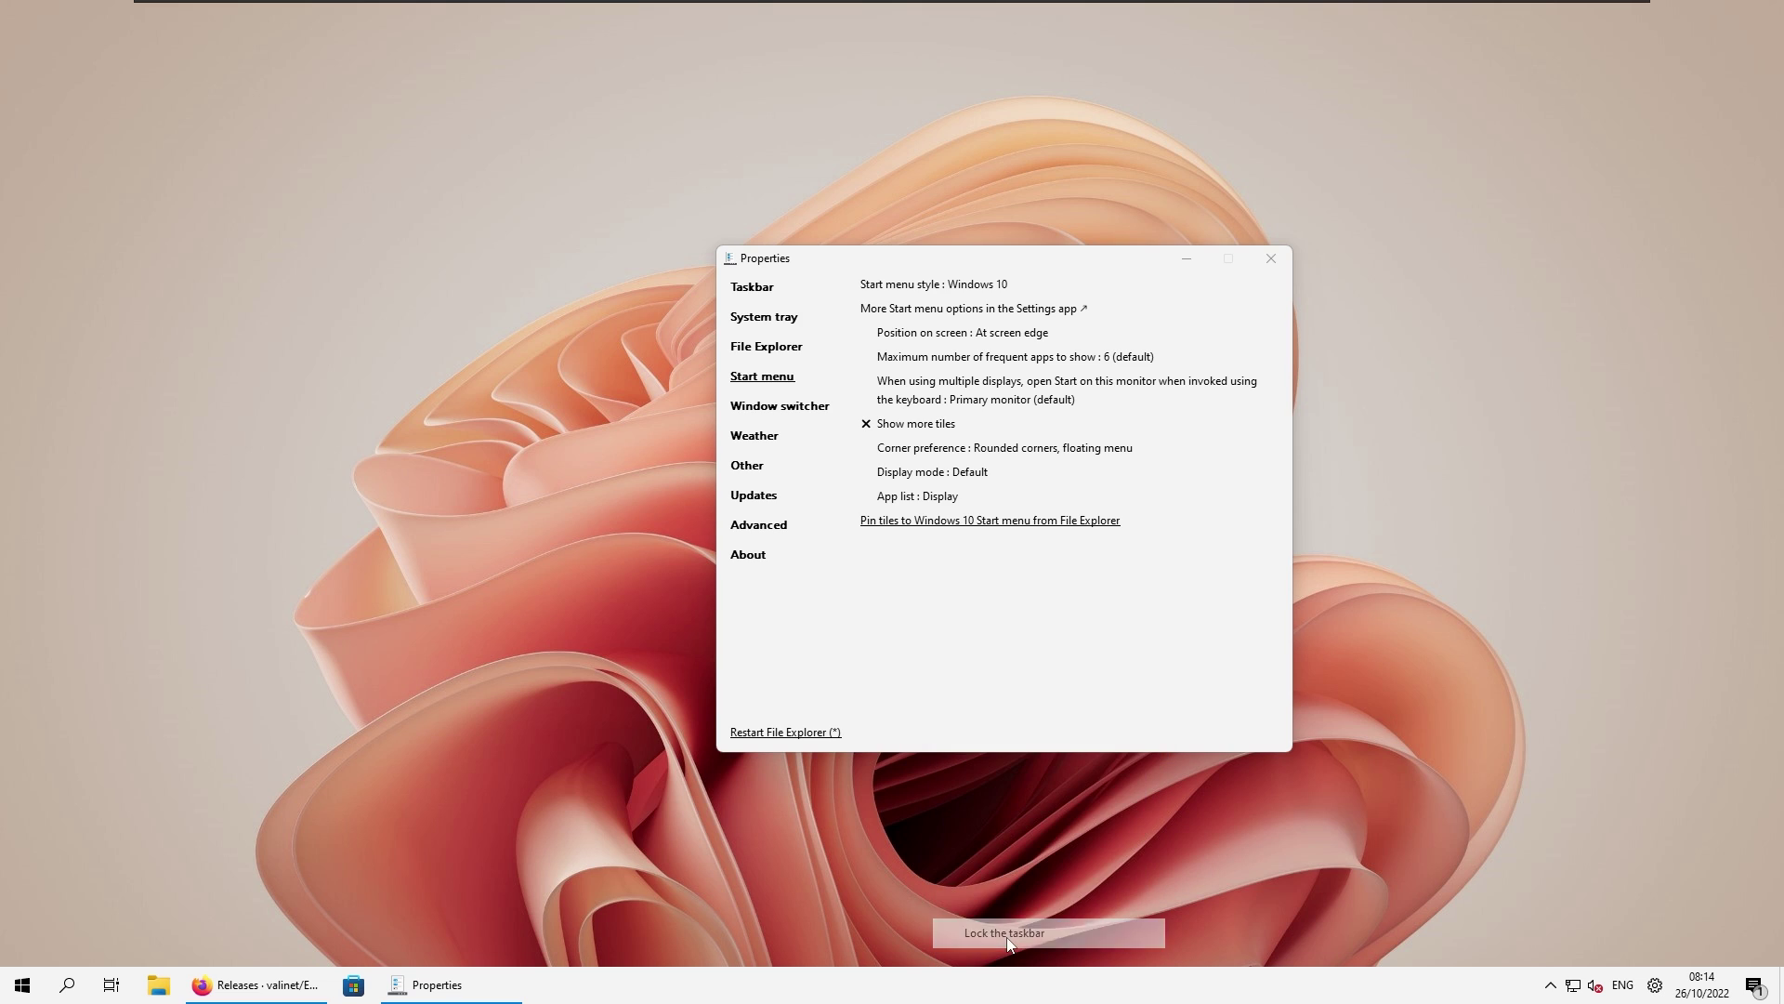
left_click_drag(1073, 270, 1006, 296)
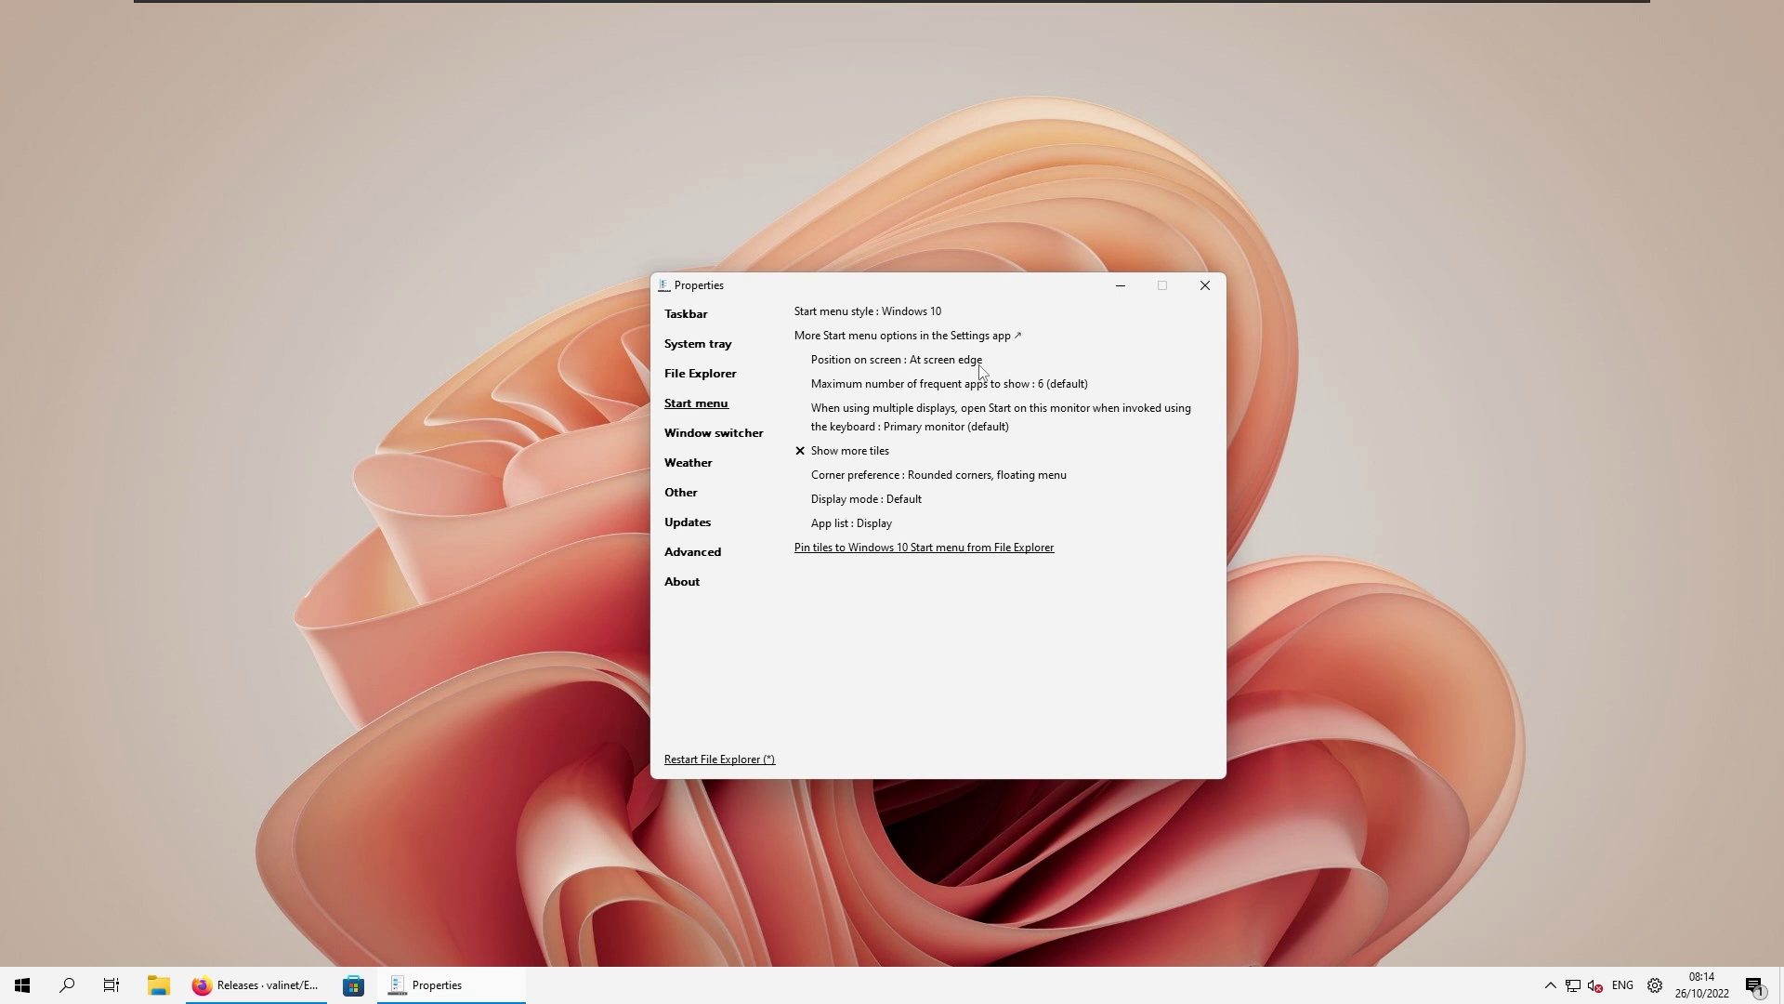
Enable seconds in the taskbar clock, disable the Control Center button, and restart File Explorer.
left_click(696, 345)
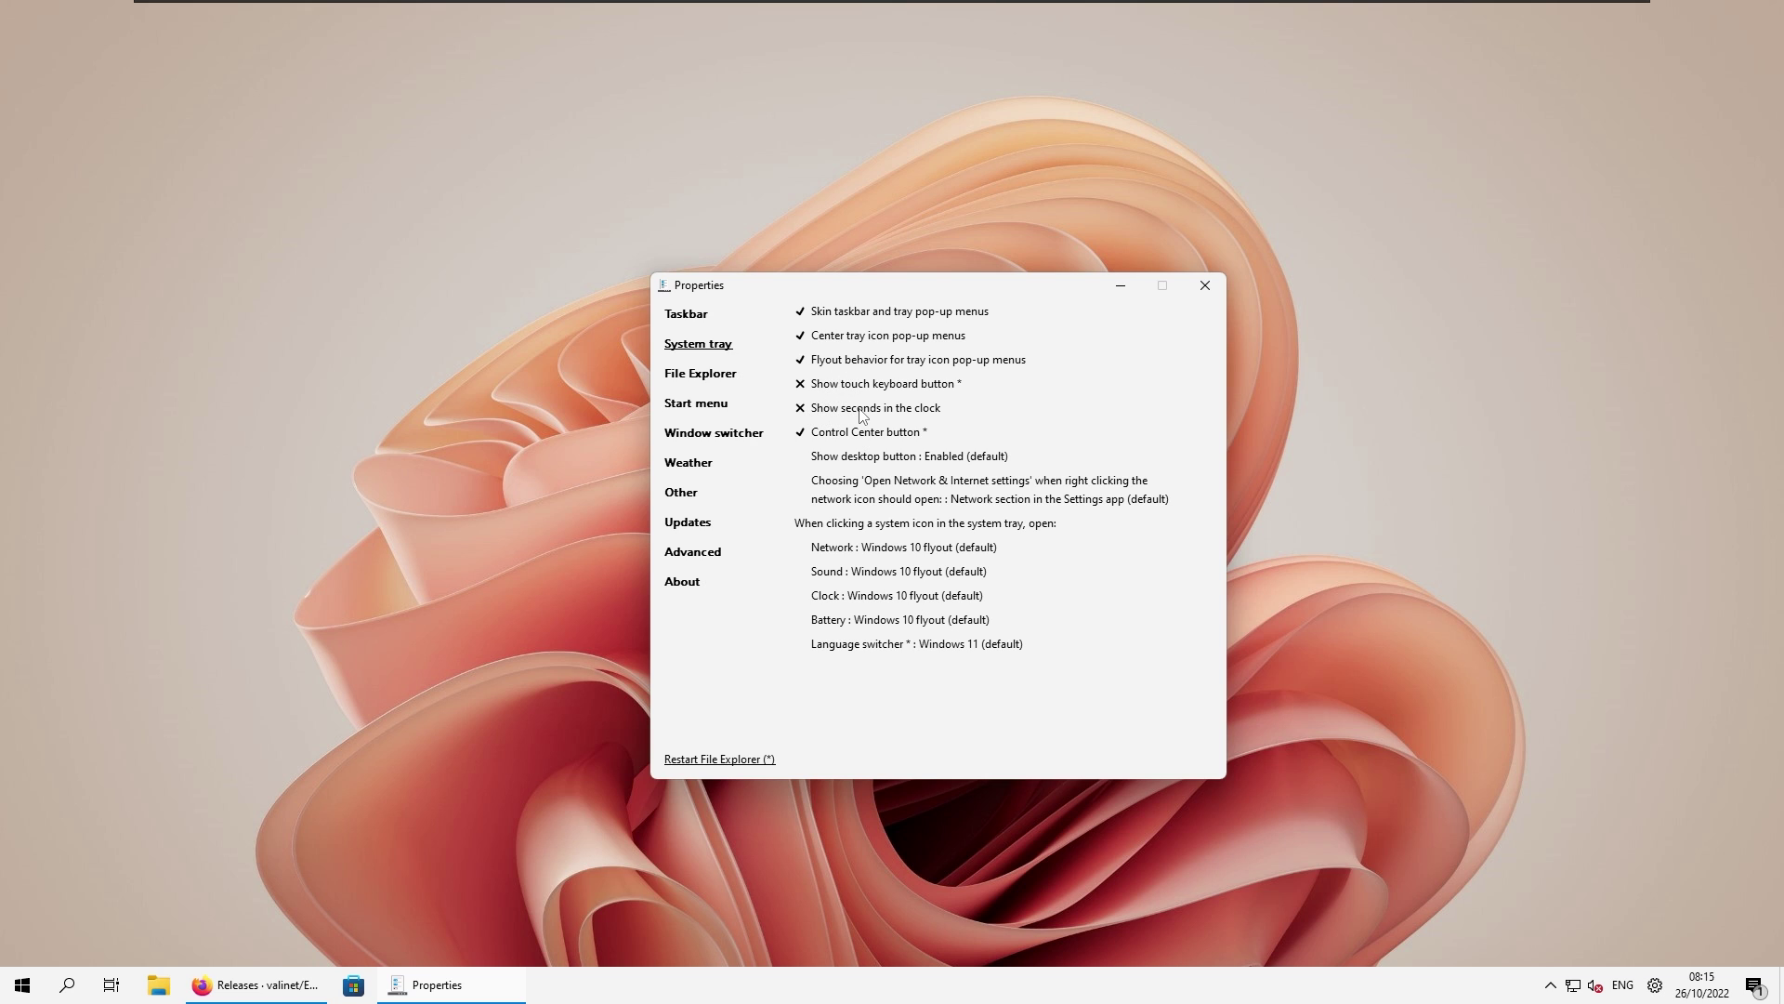
left_click(802, 410)
mouse_move(1719, 991)
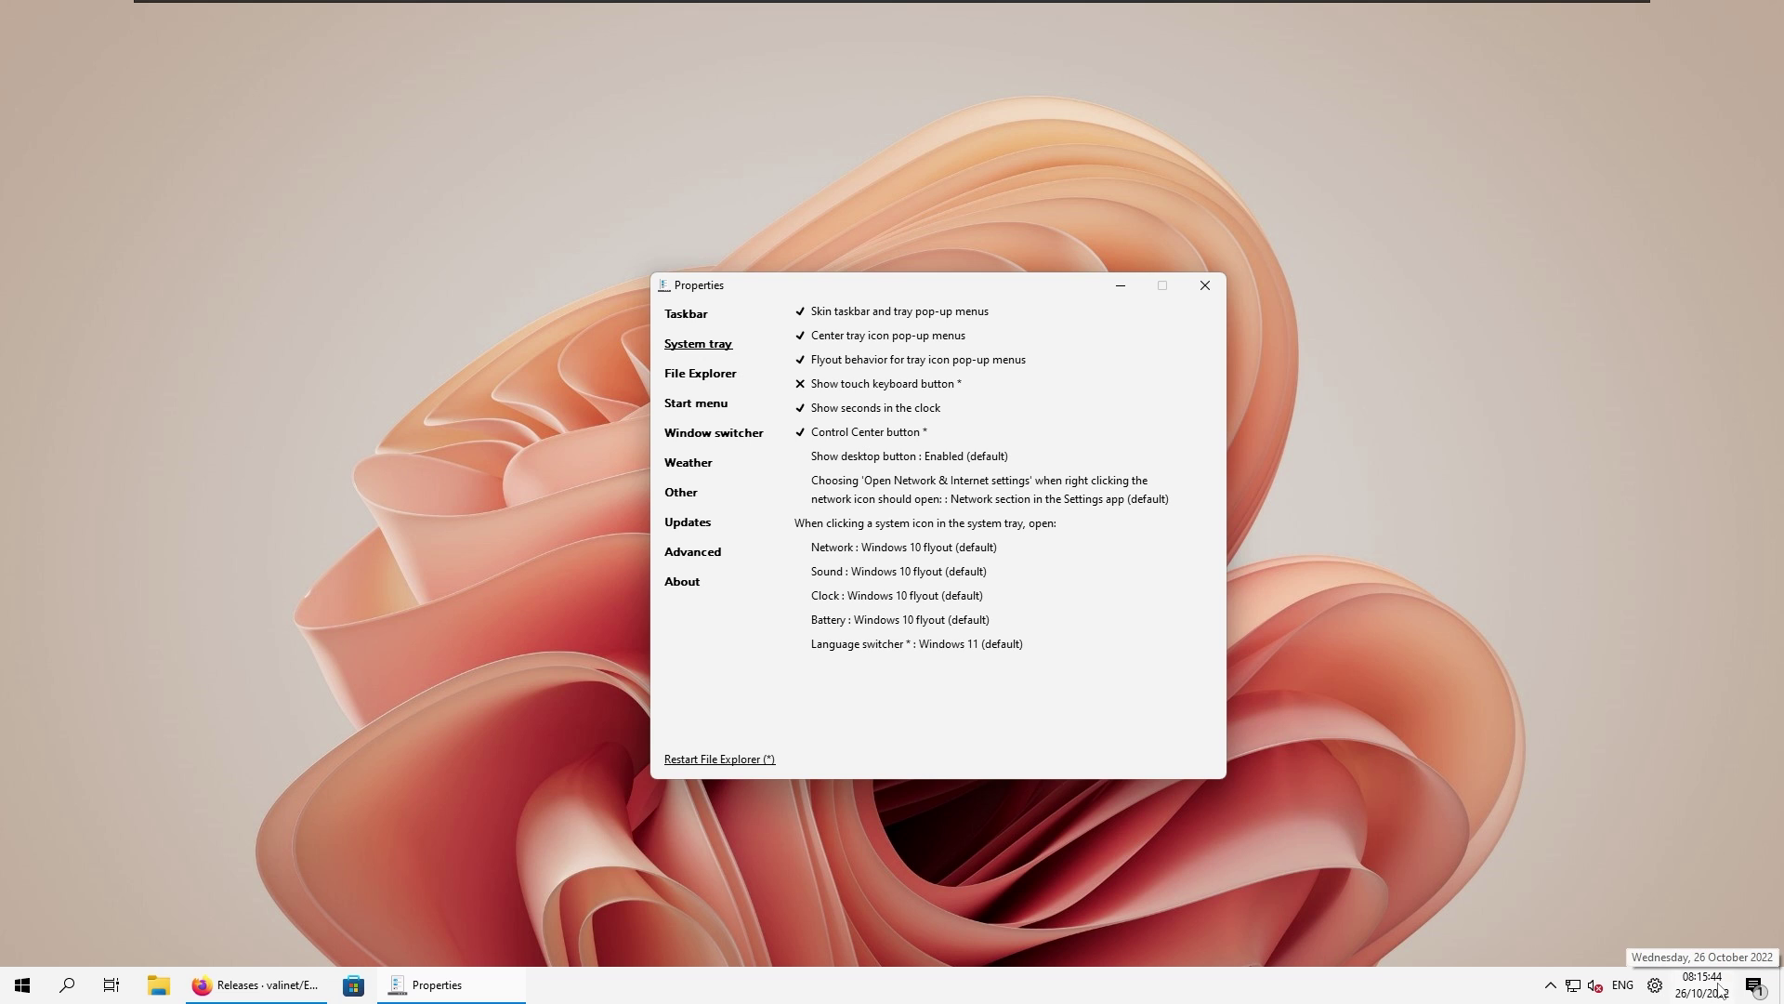
left_click(1655, 987)
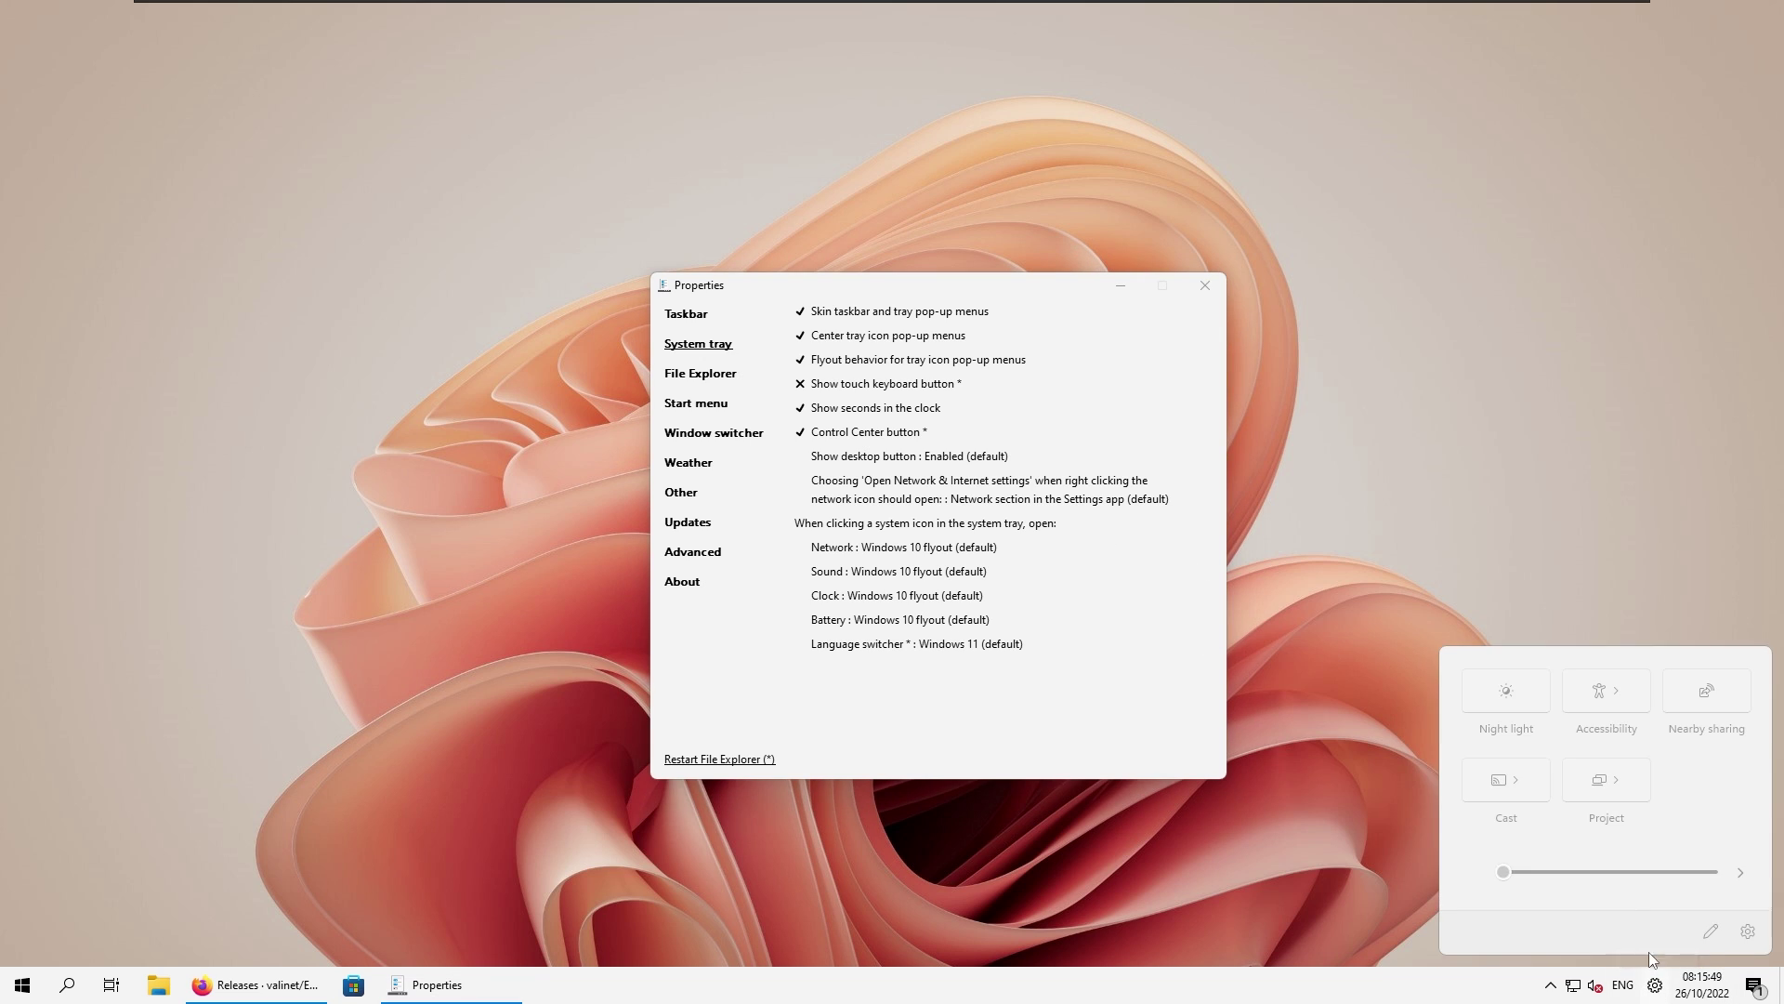
left_click(1500, 572)
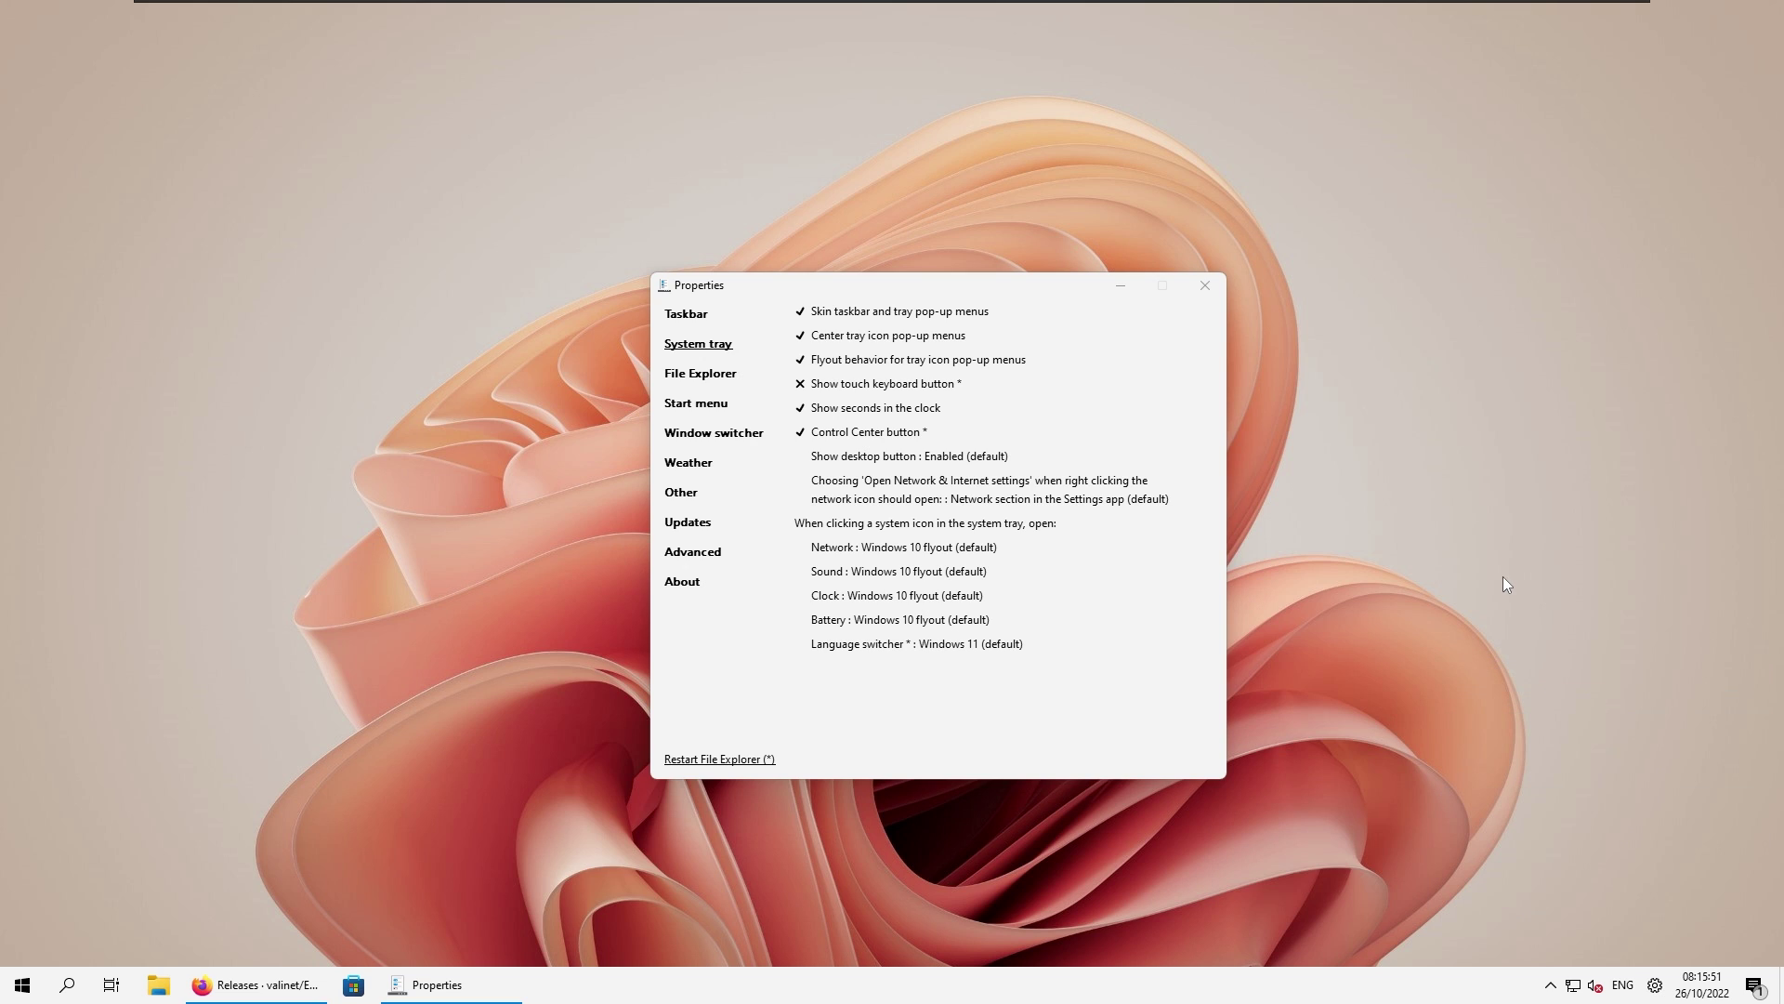
left_click(802, 433)
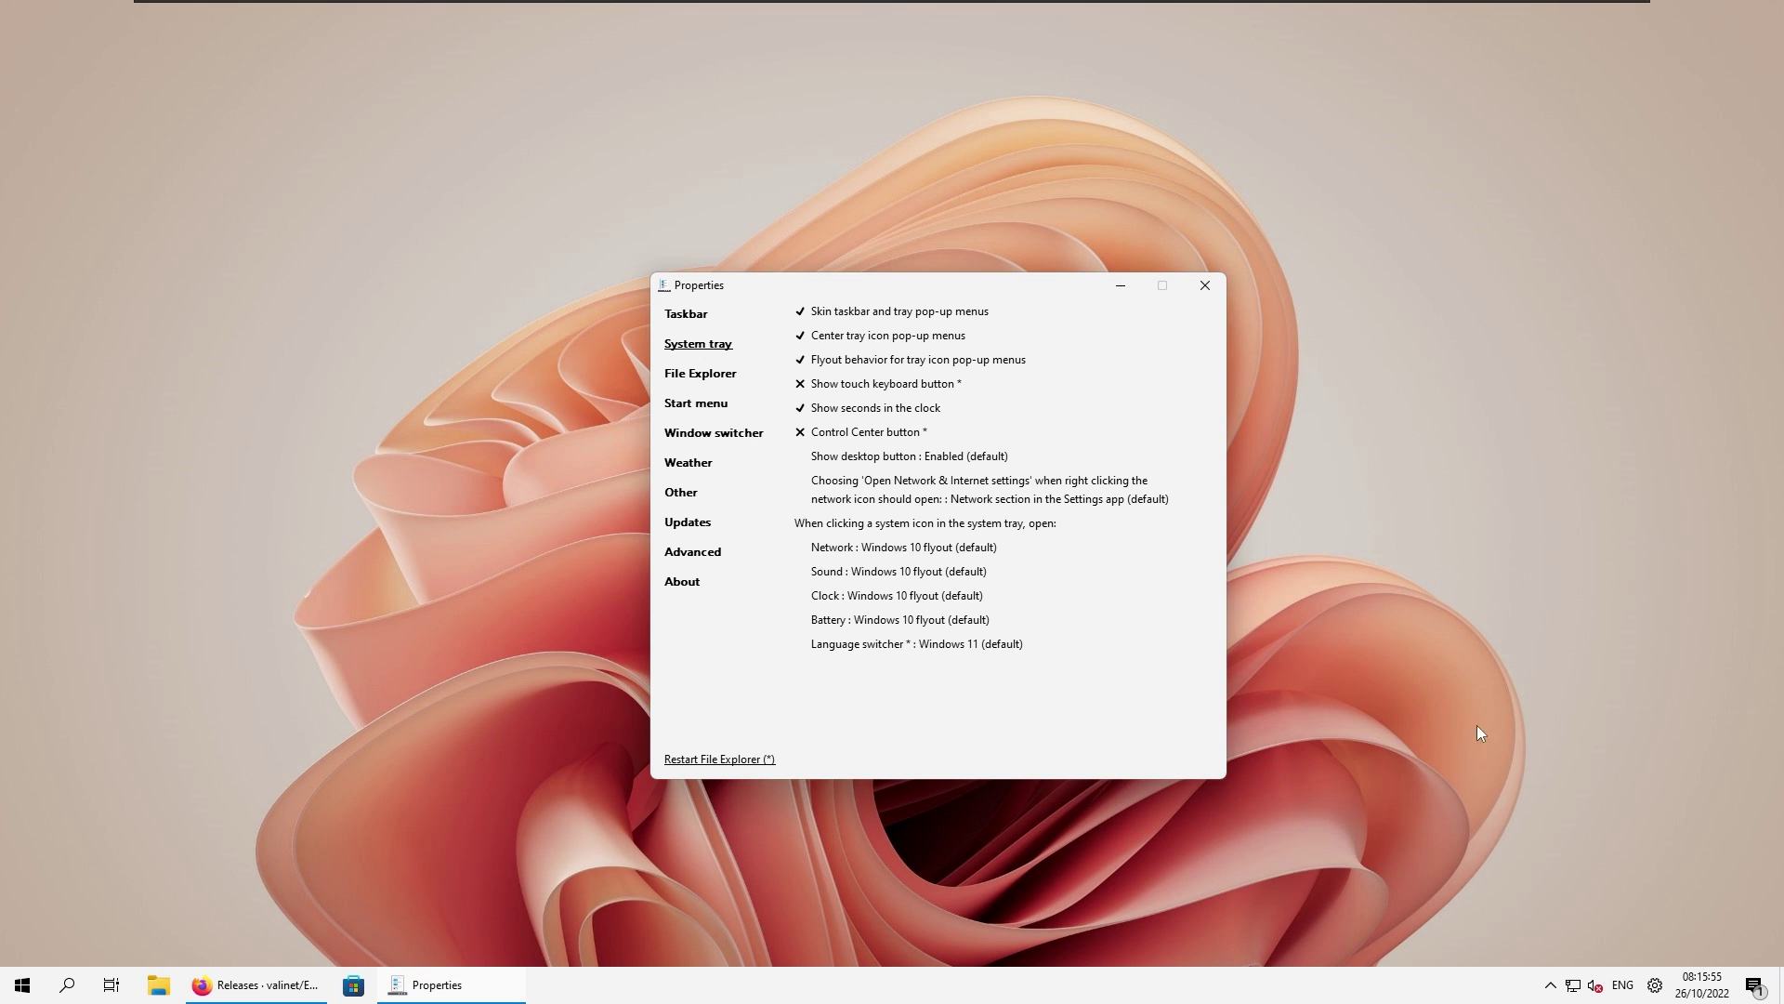
left_click(707, 759)
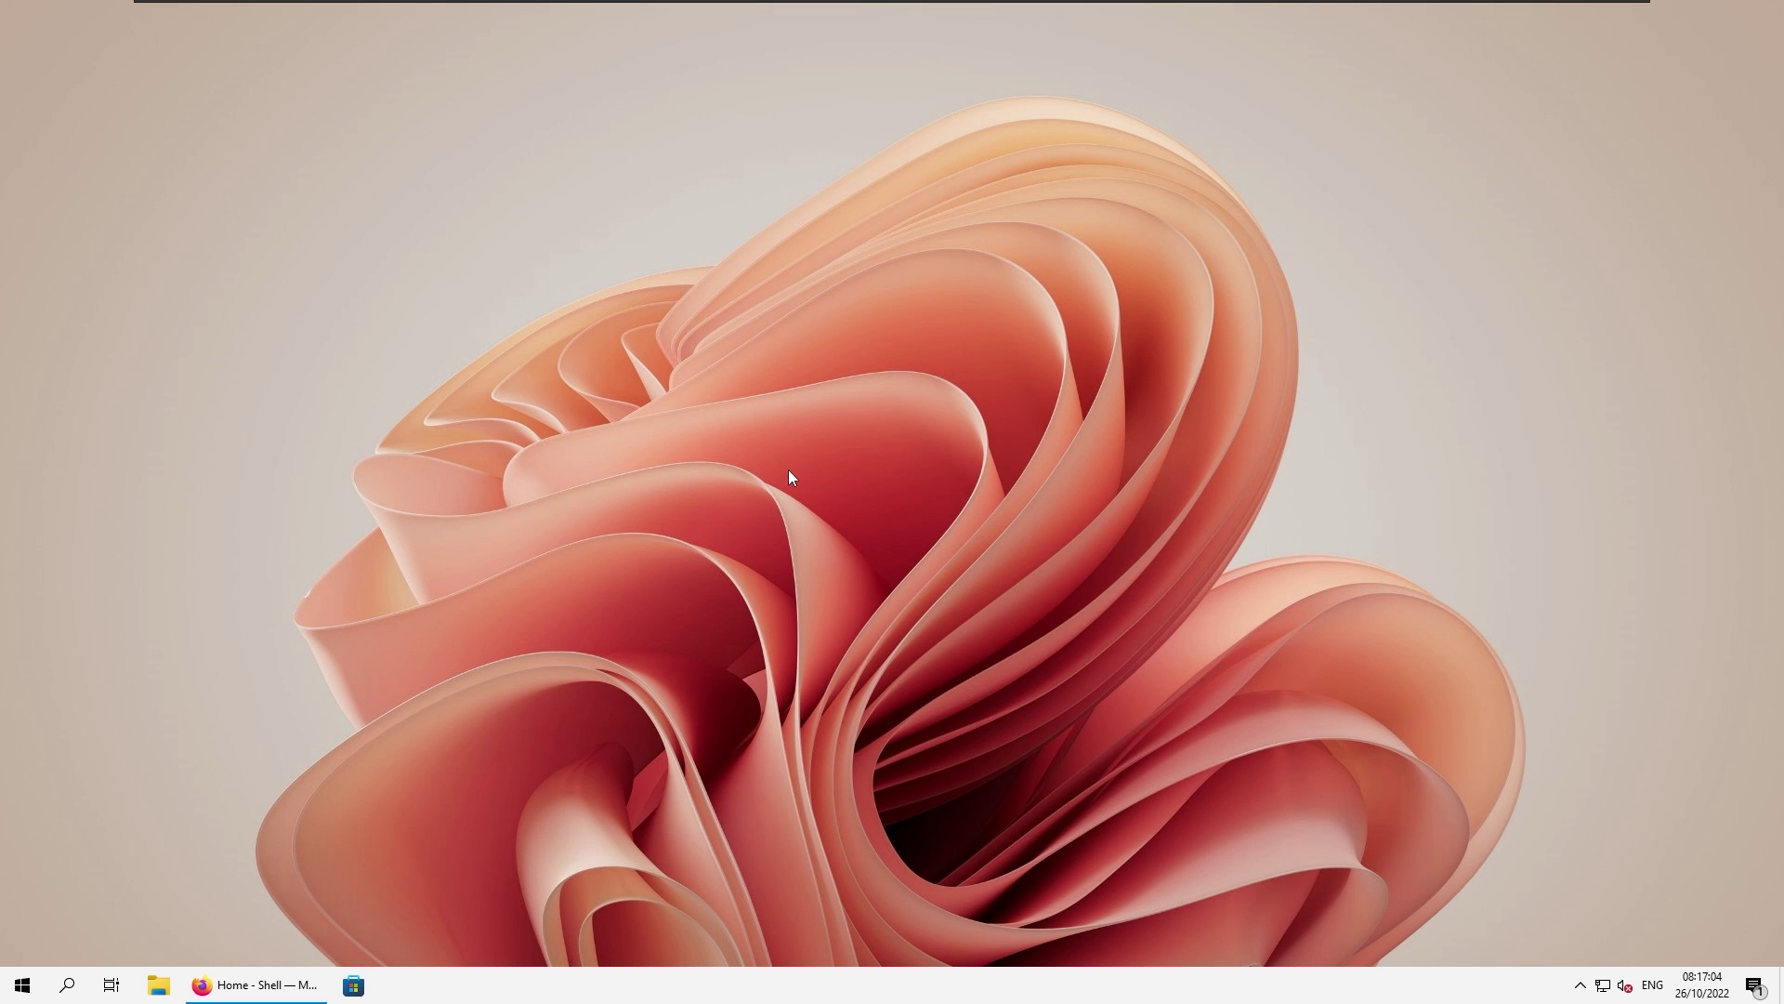
Refresh the desktop from the classic context menu and bring back Firefox on the Nilesoft Shell site.
right_click(789, 471)
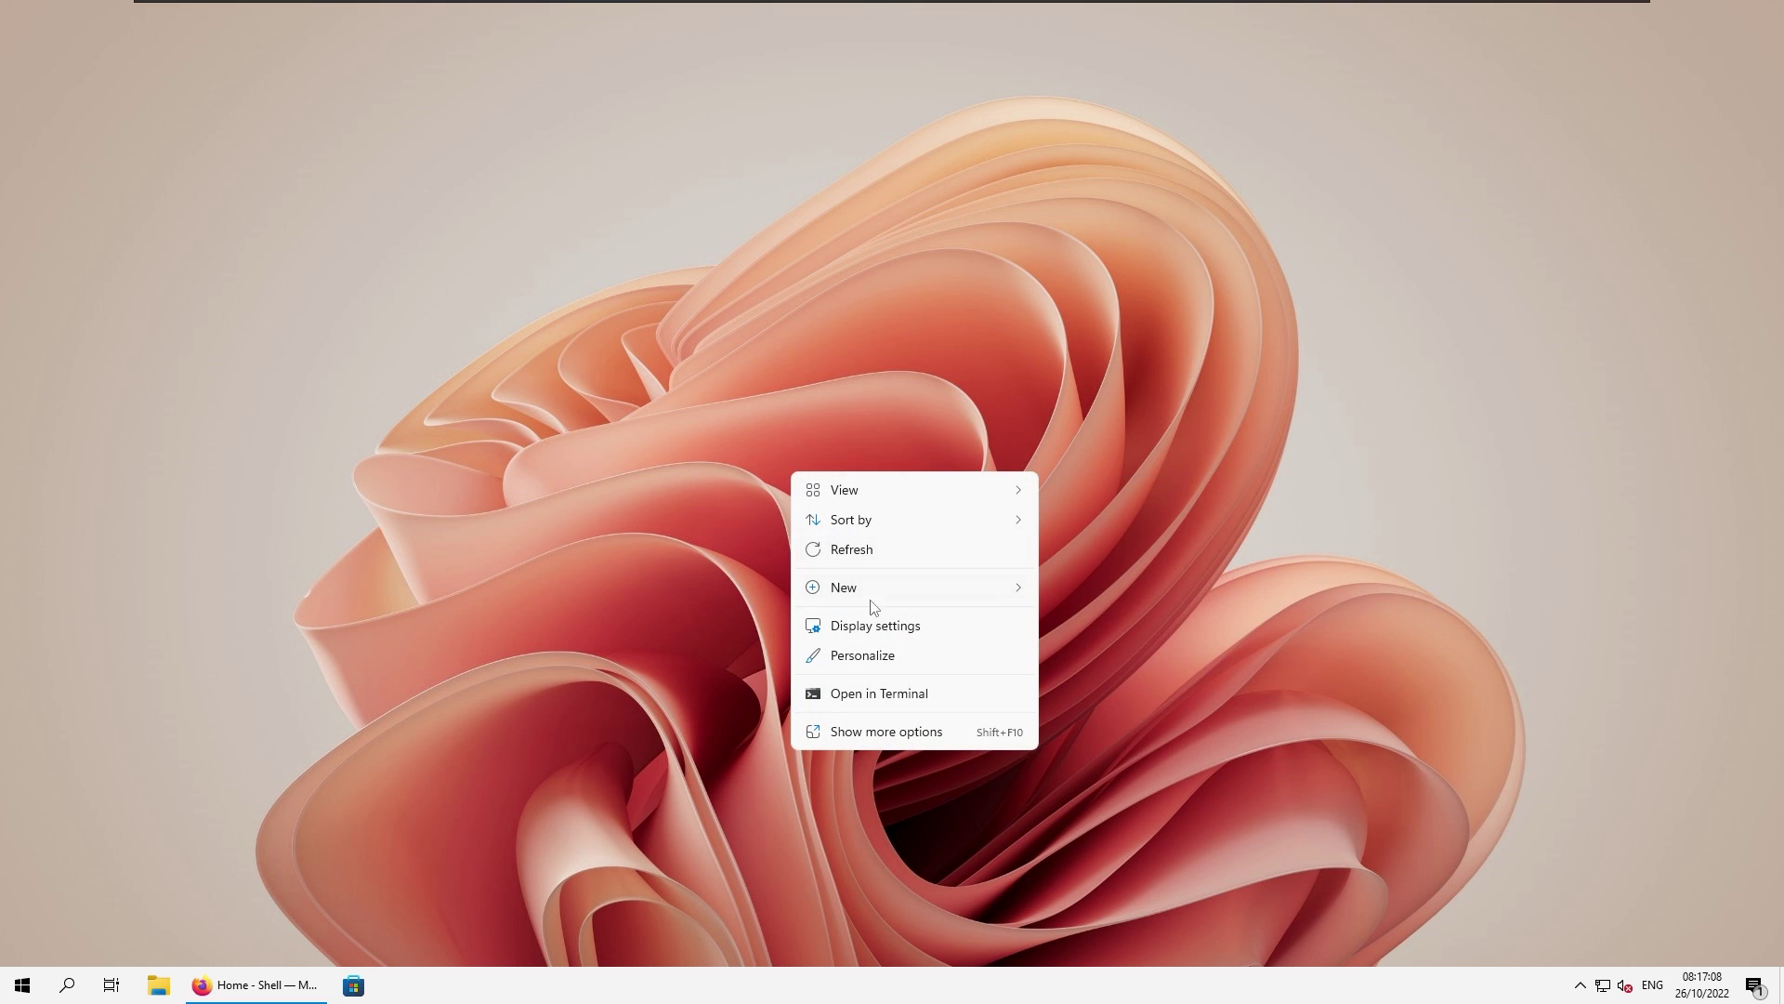
left_click(927, 739)
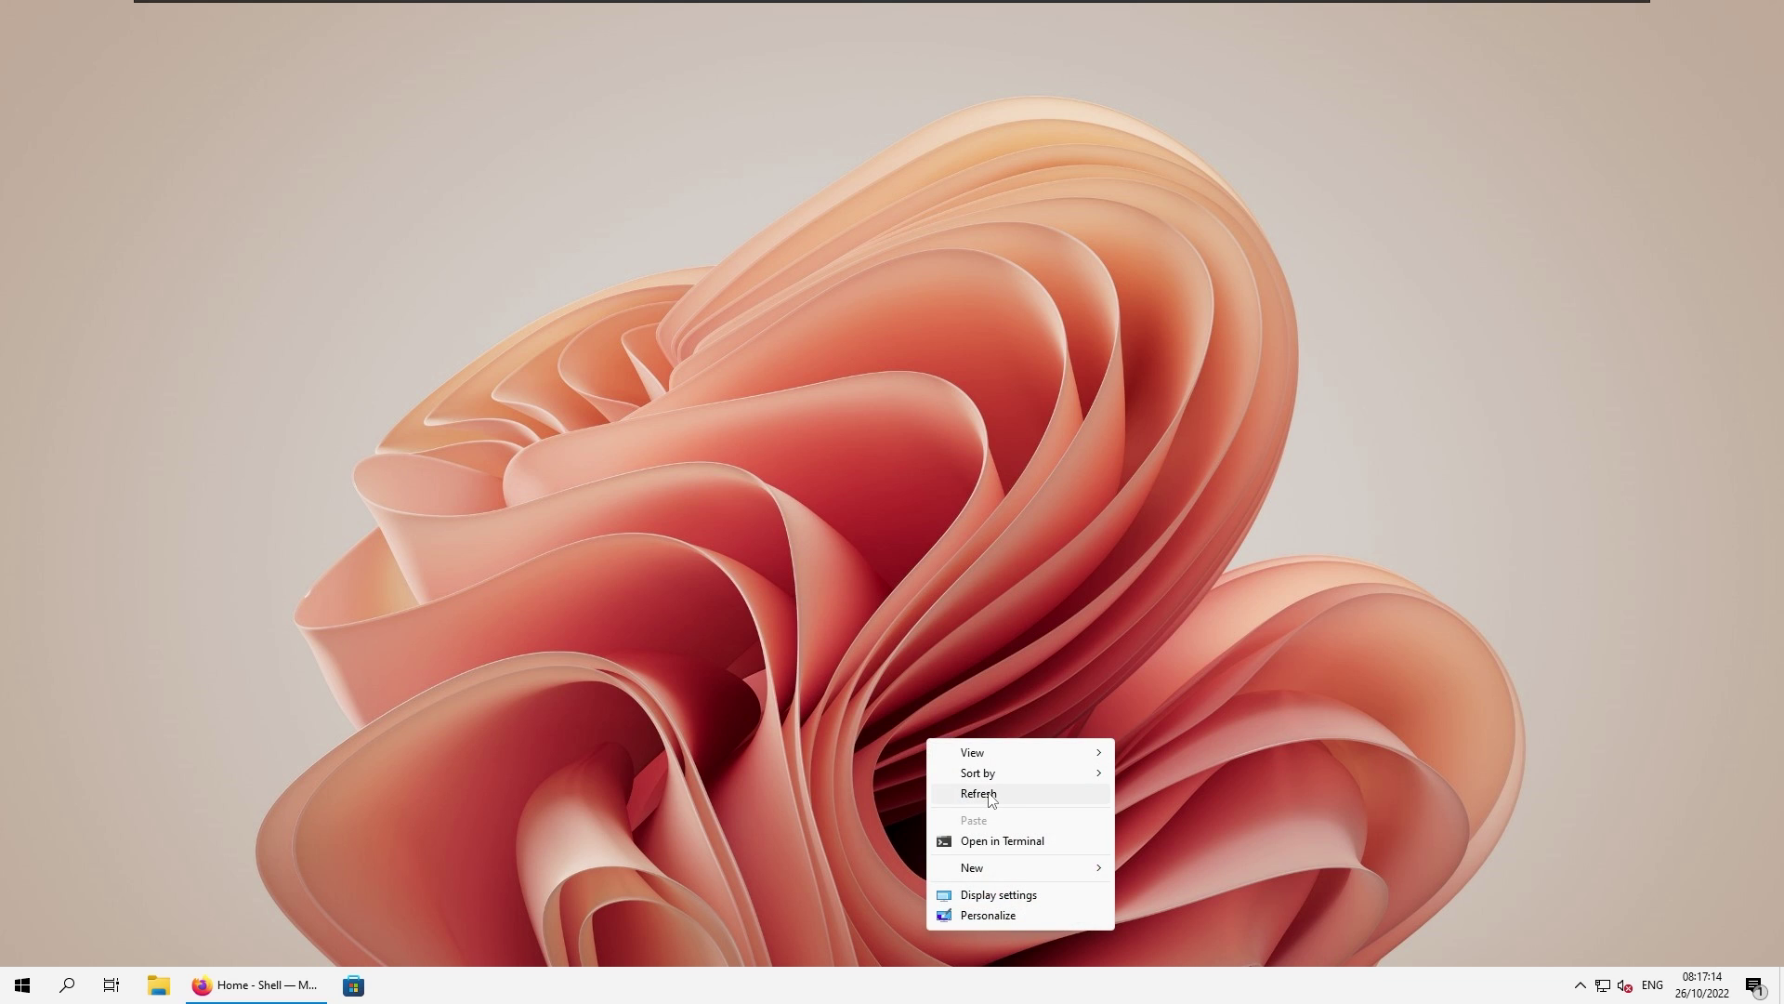
left_click(989, 795)
left_click(288, 987)
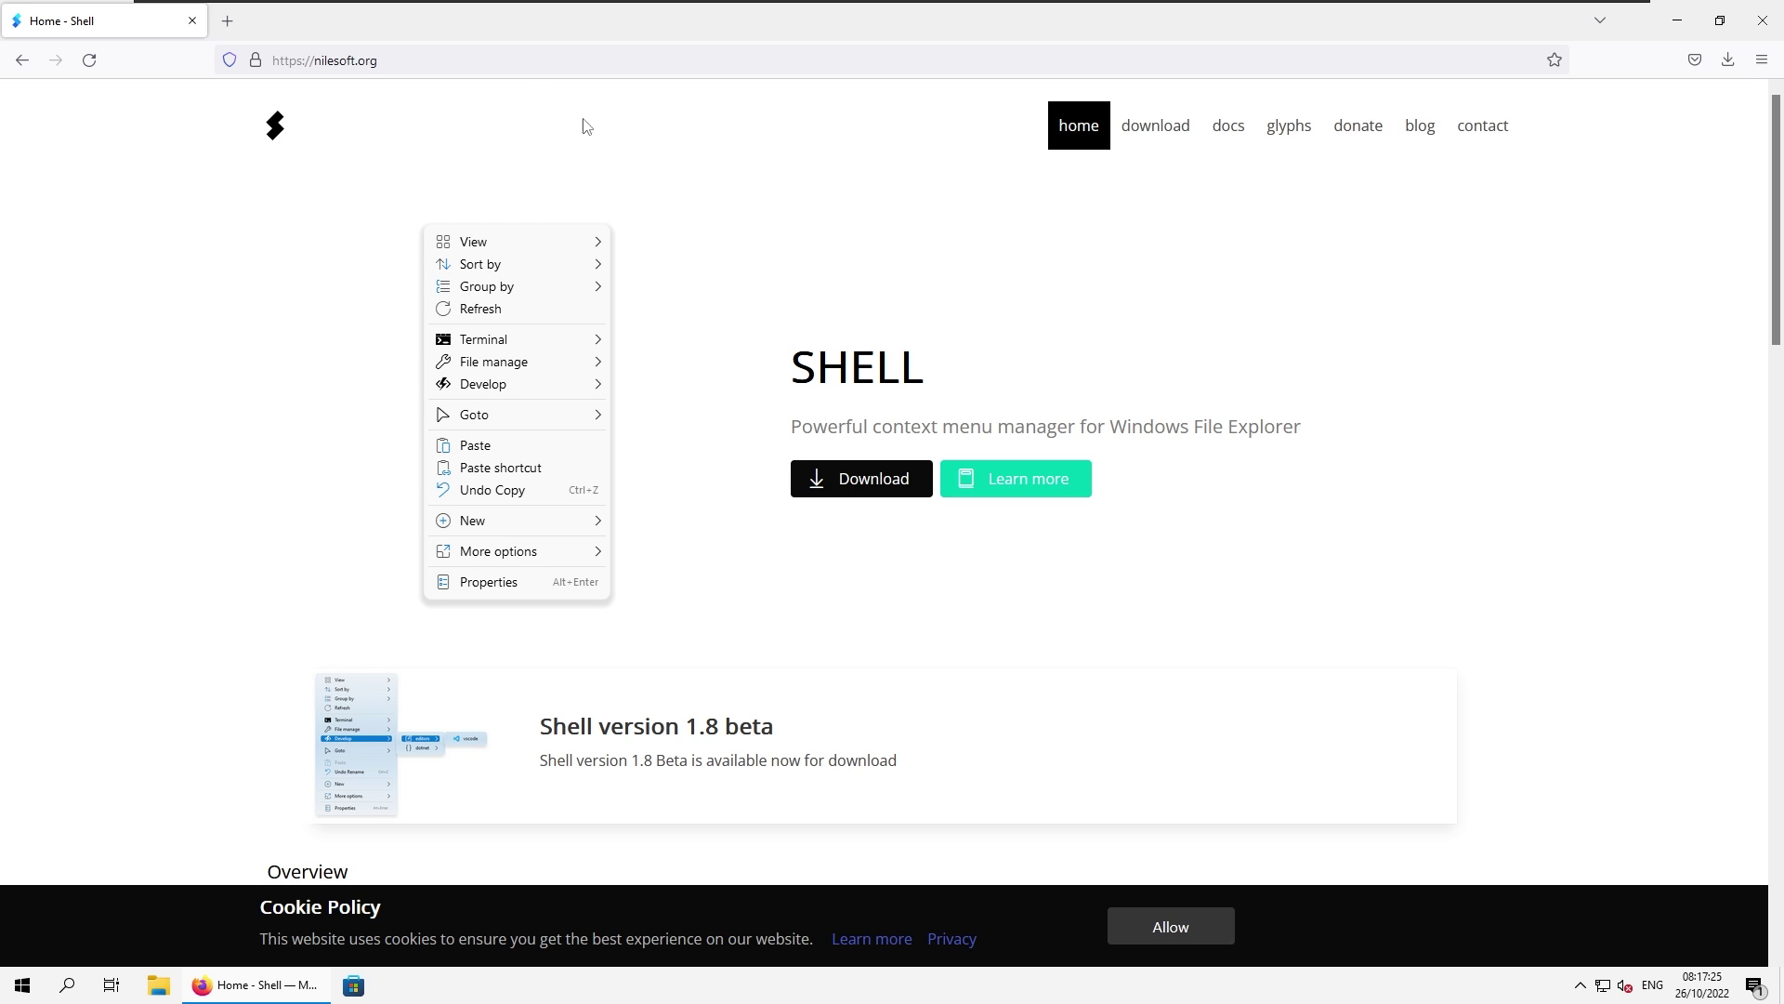
Download the Nilesoft Shell 1.7 installer, install it to the default location, and restart Explorer.
left_click(892, 489)
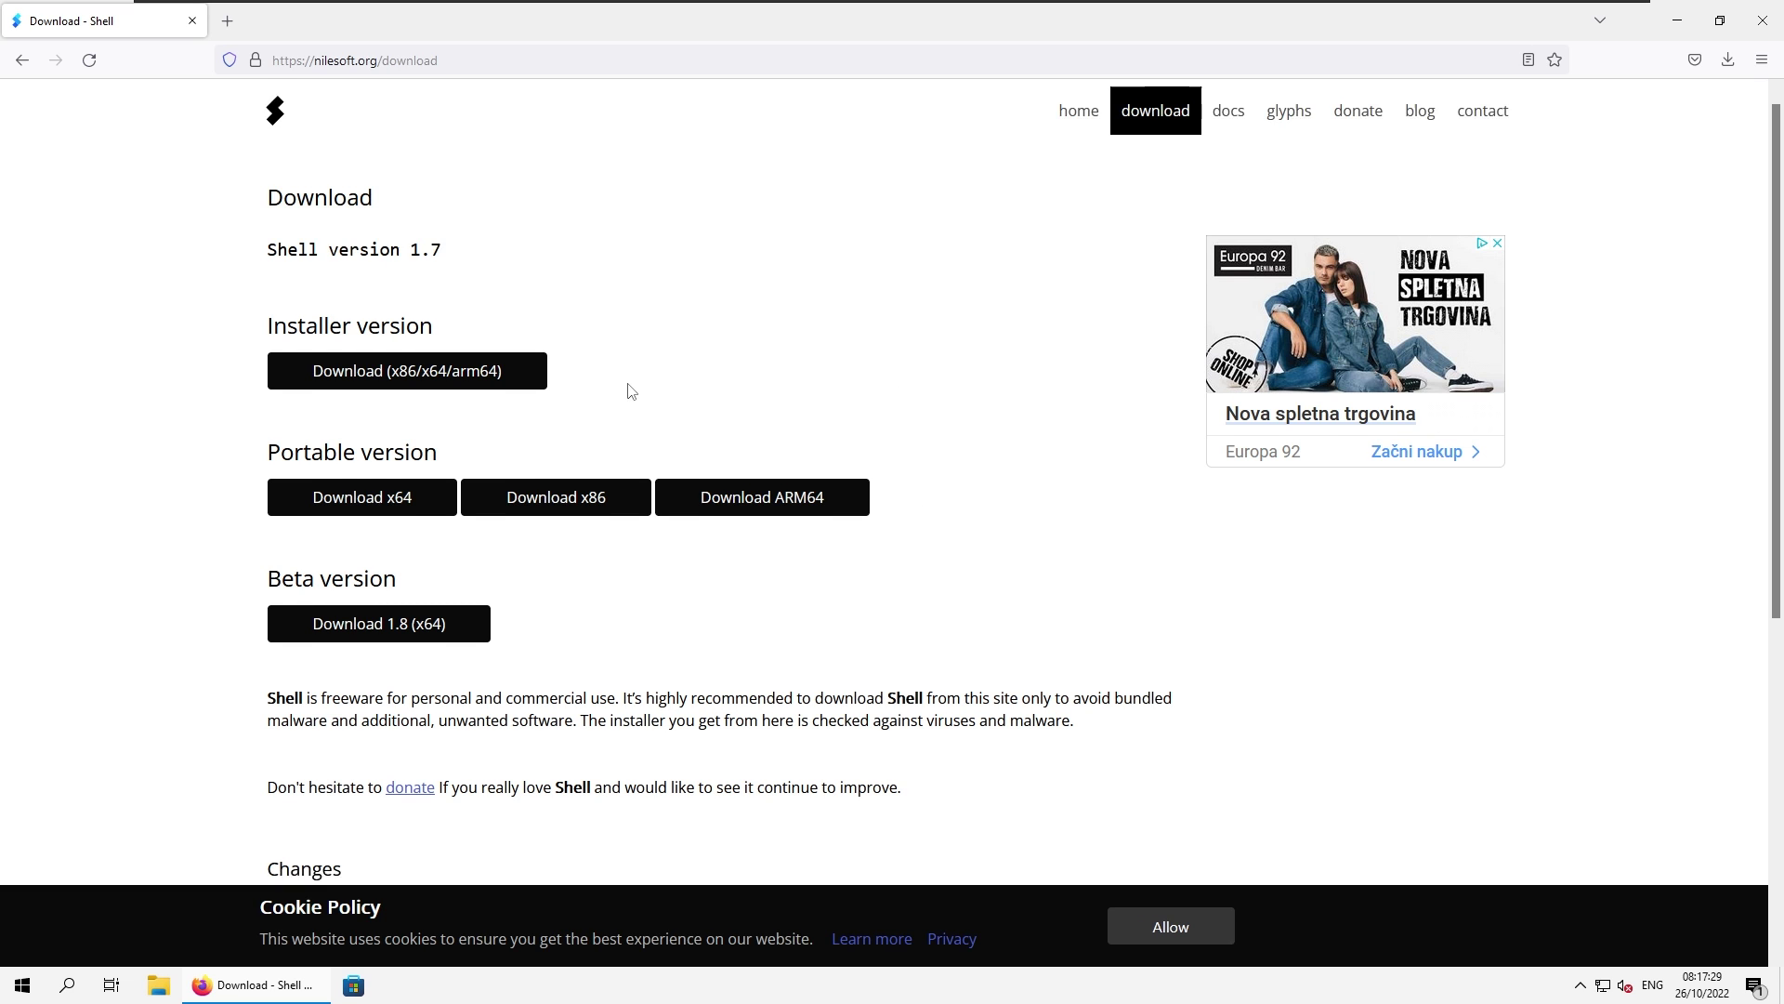
left_click_drag(270, 340, 513, 347)
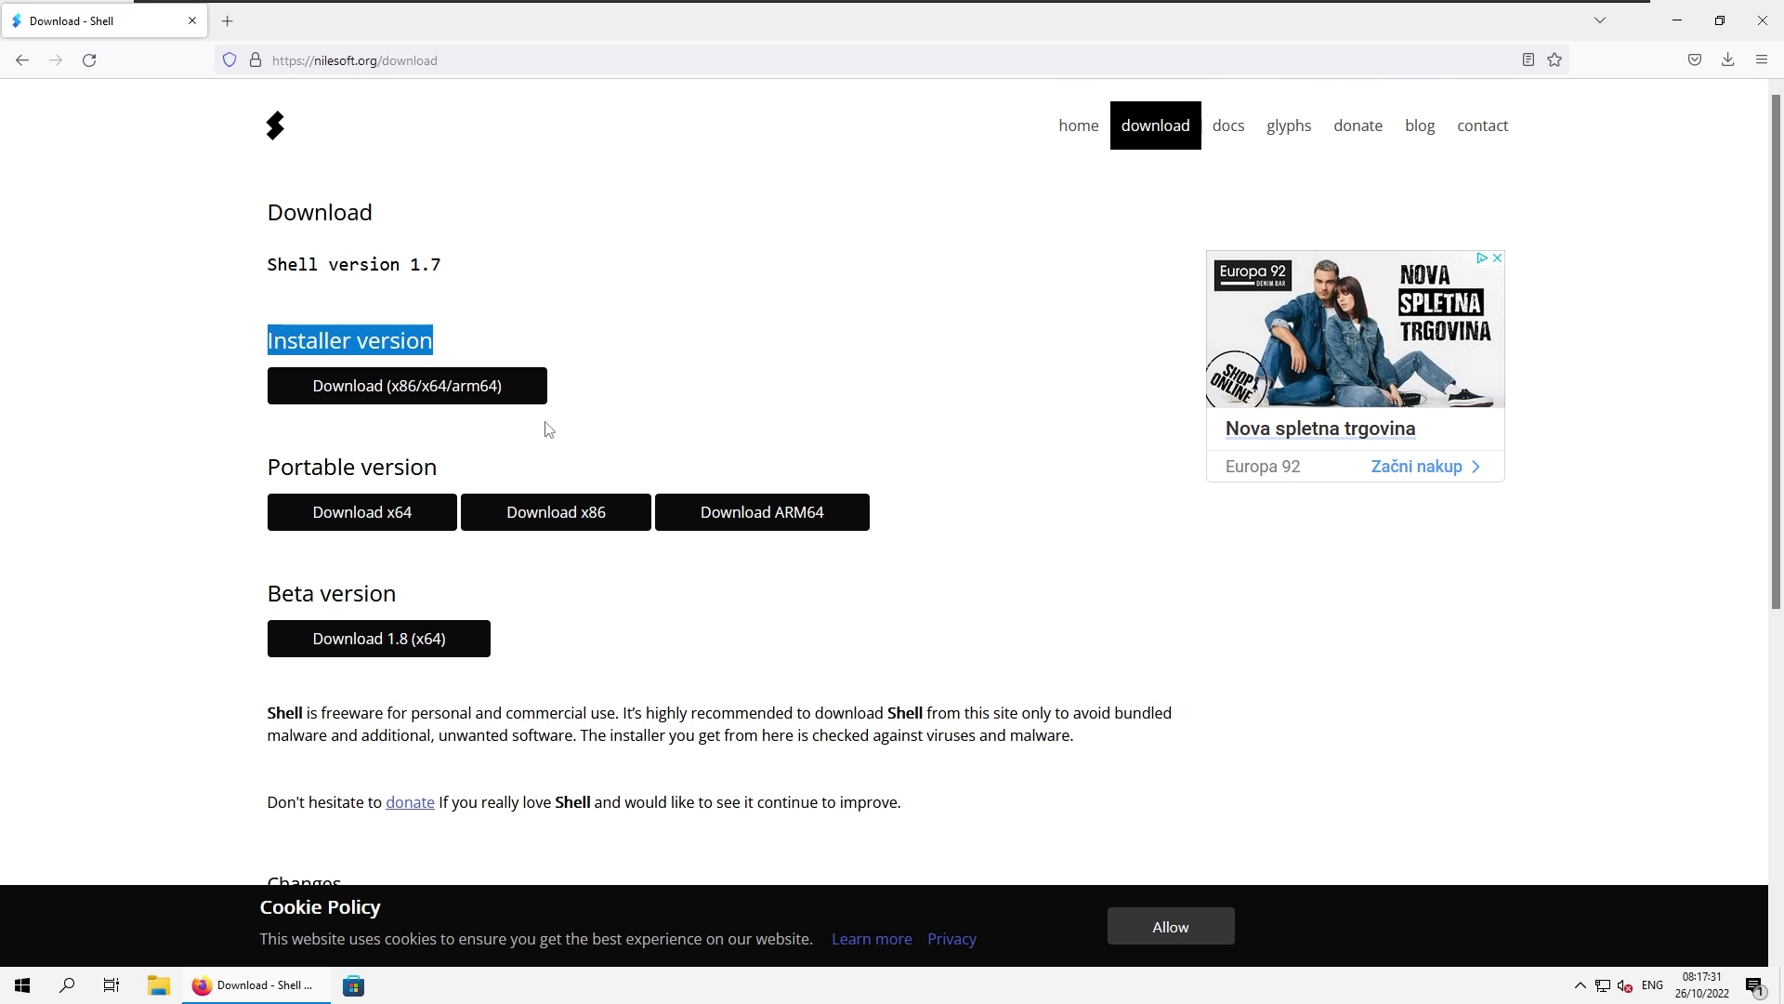
left_click(450, 387)
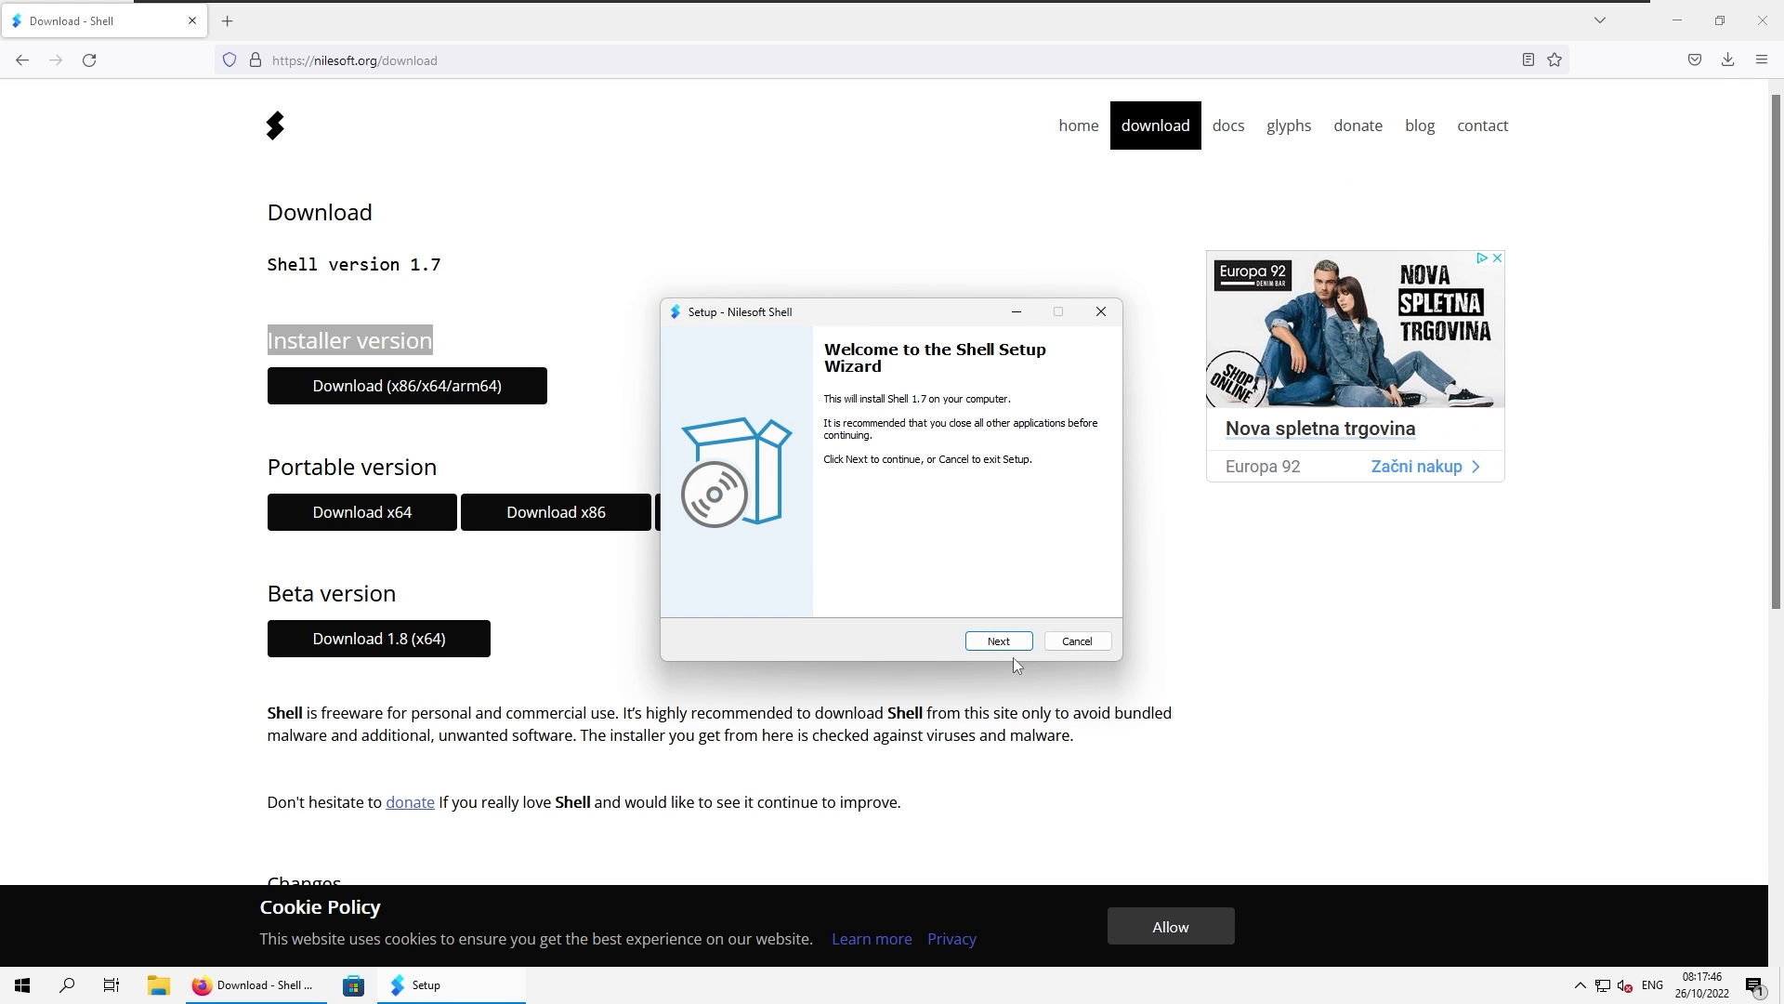
left_click(1011, 649)
left_click(1002, 648)
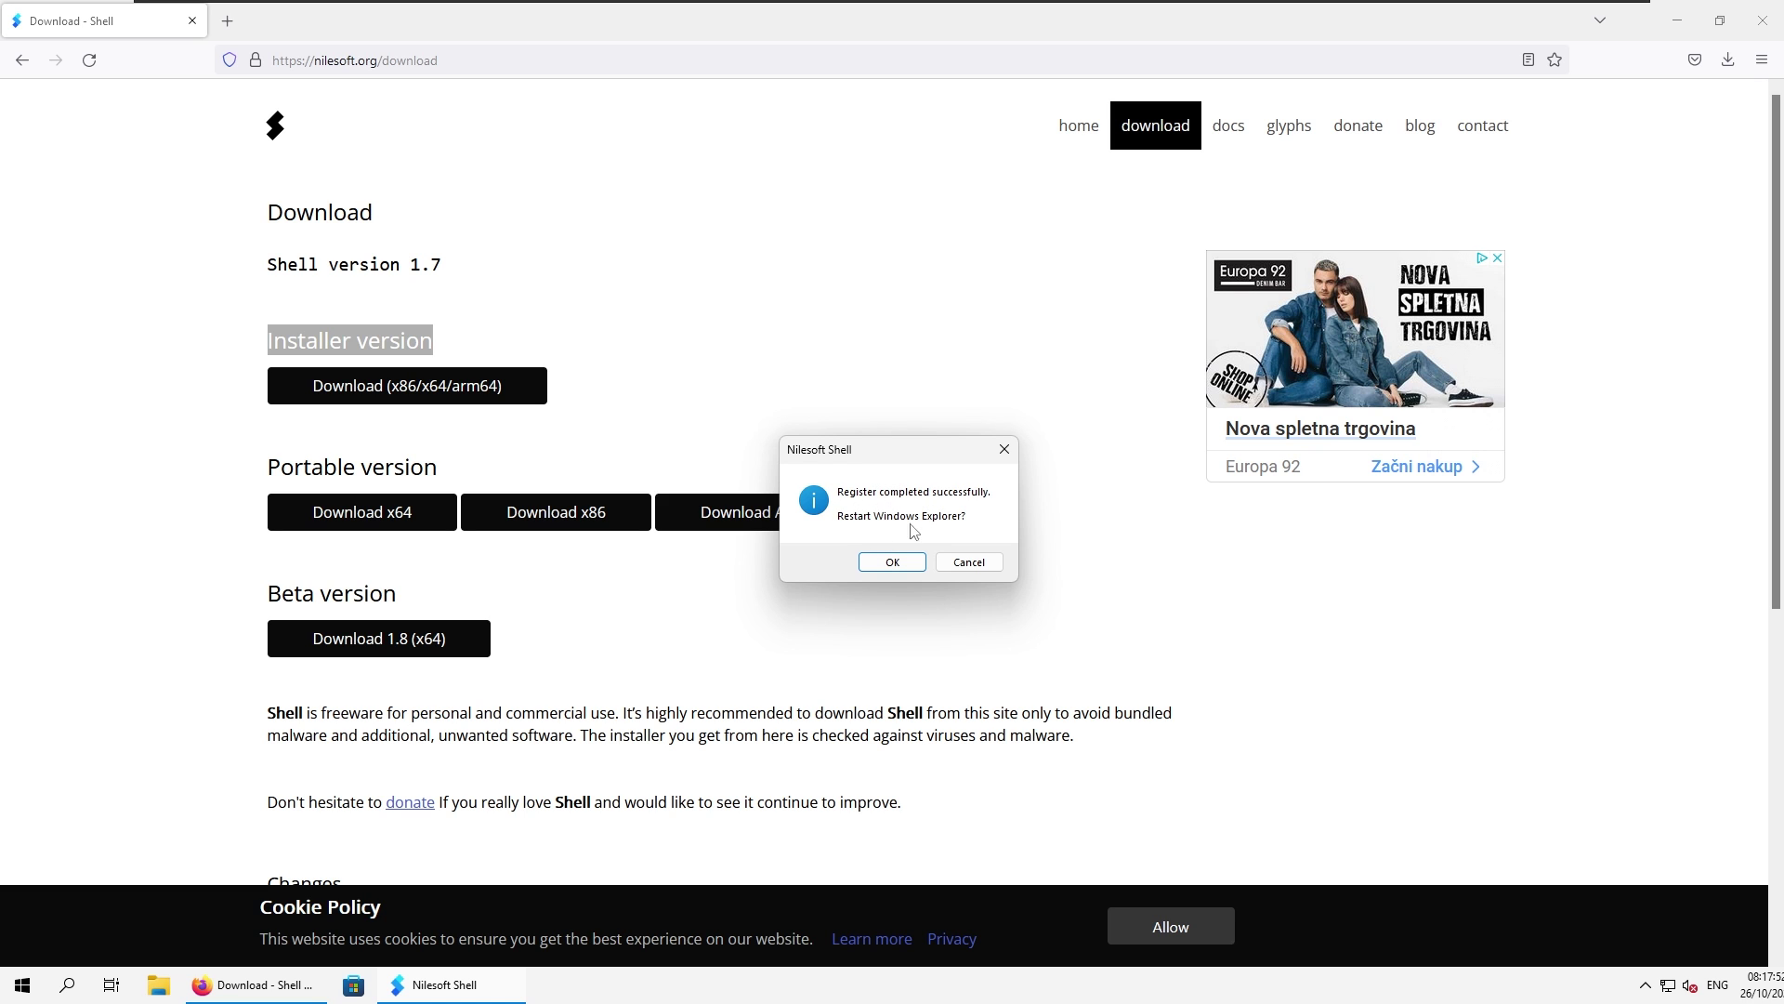
left_click(890, 562)
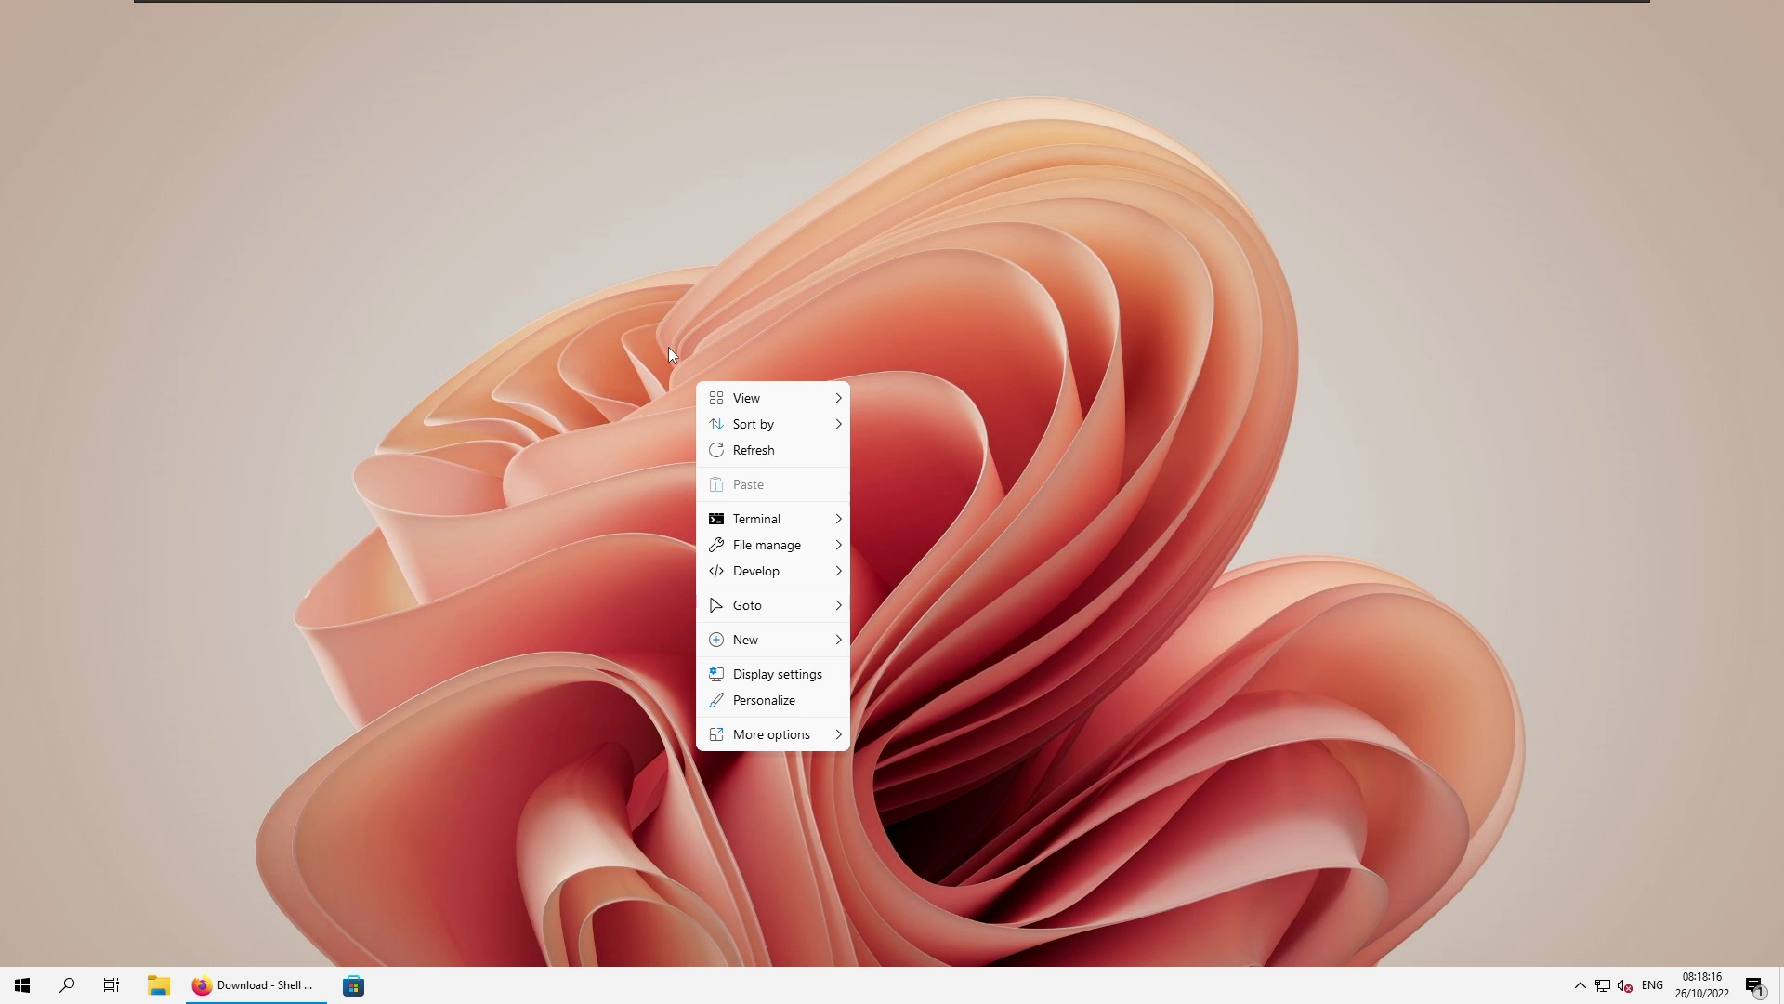
Bring up the Nilesoft Shell desktop menu and show its Goto and View submenus.
right_click(517, 404)
right_click(399, 422)
right_click(346, 321)
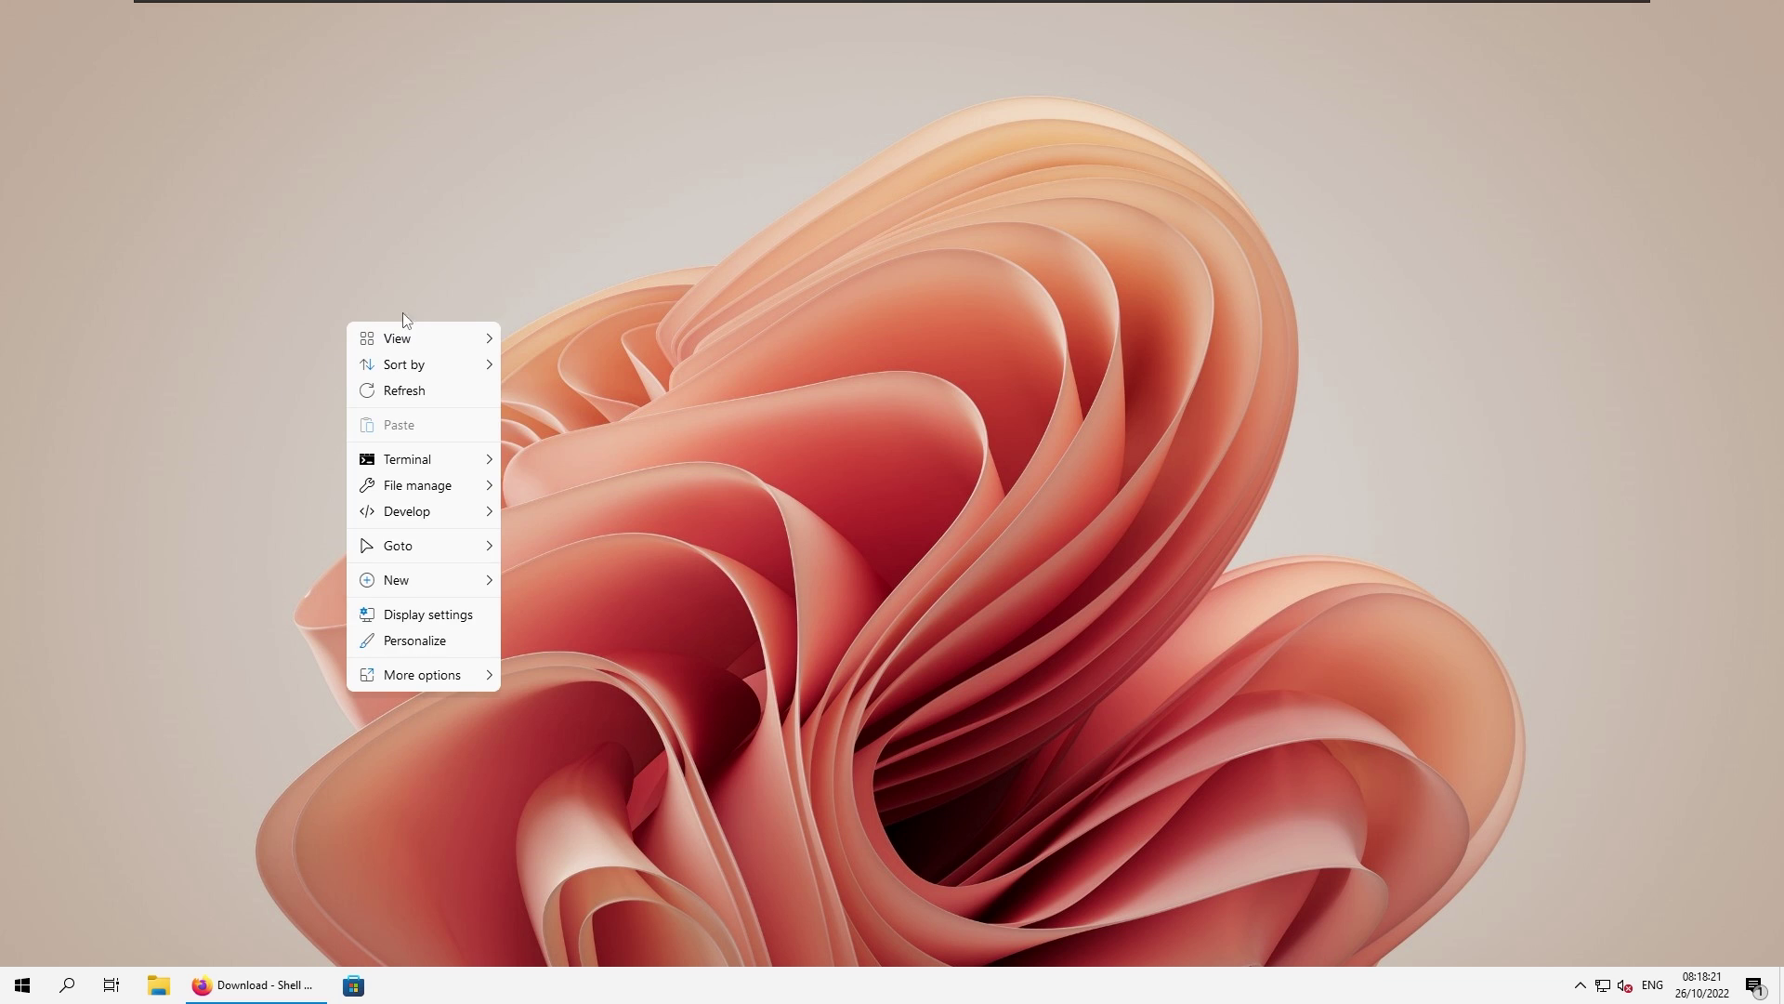
right_click(739, 454)
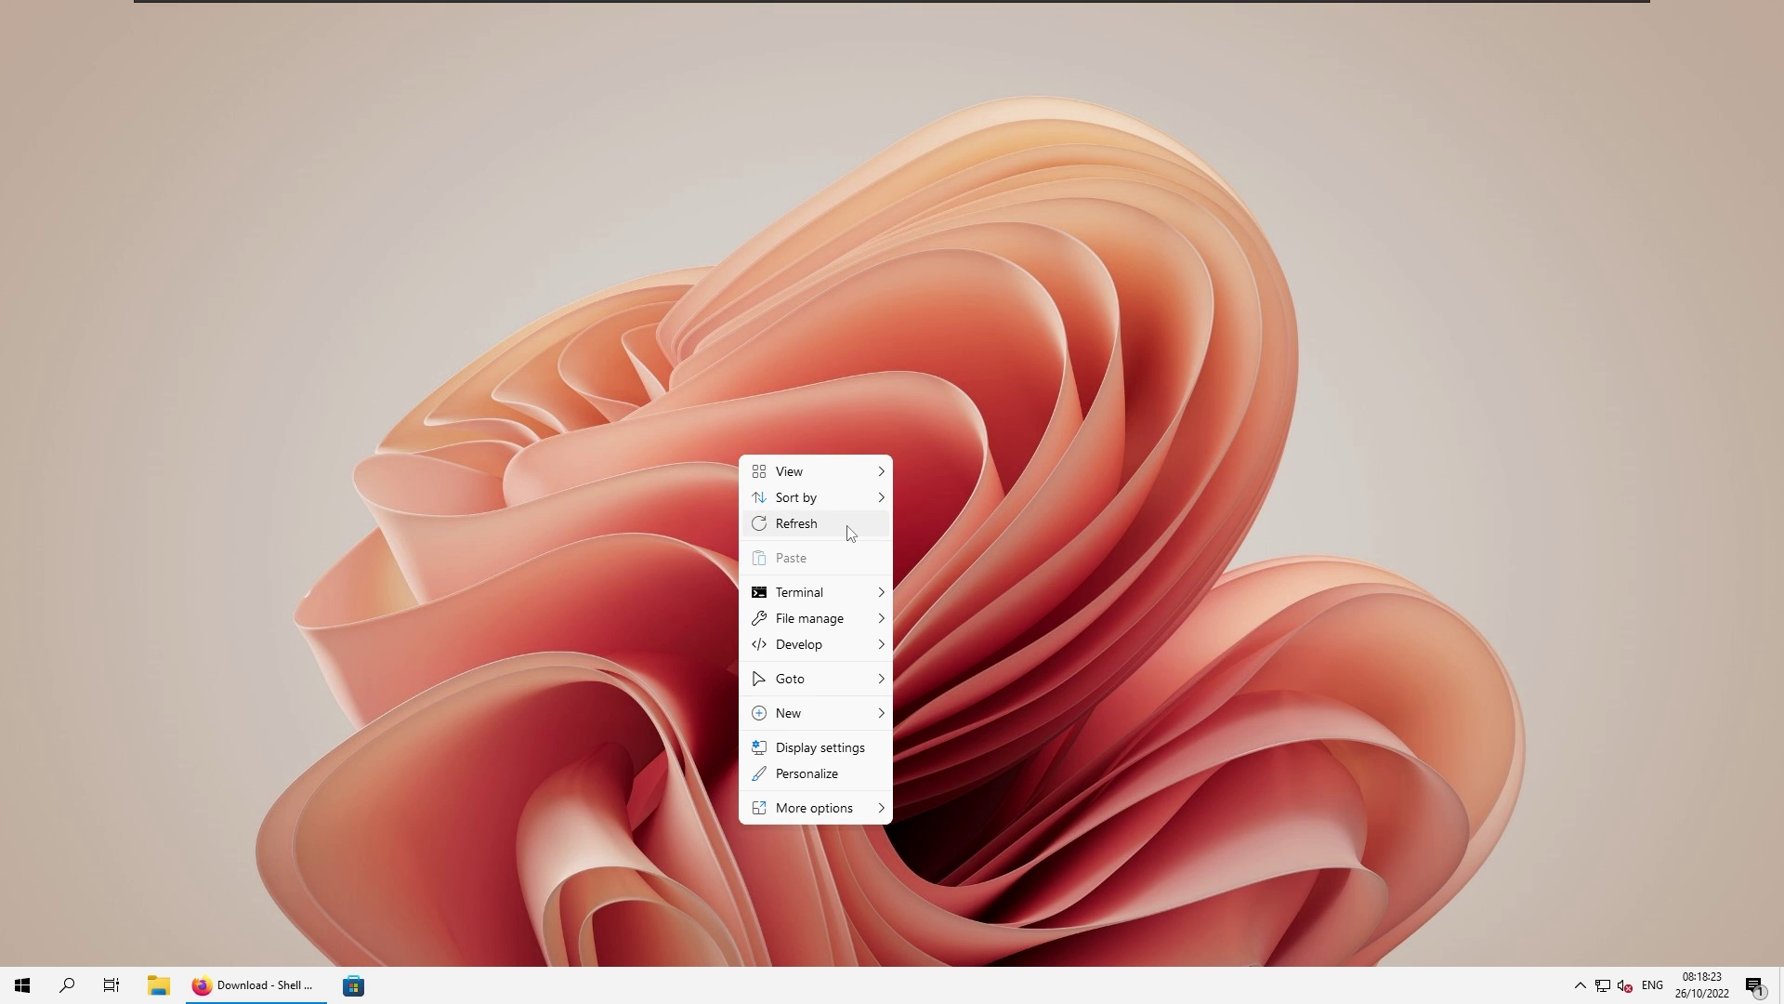
right_click(706, 416)
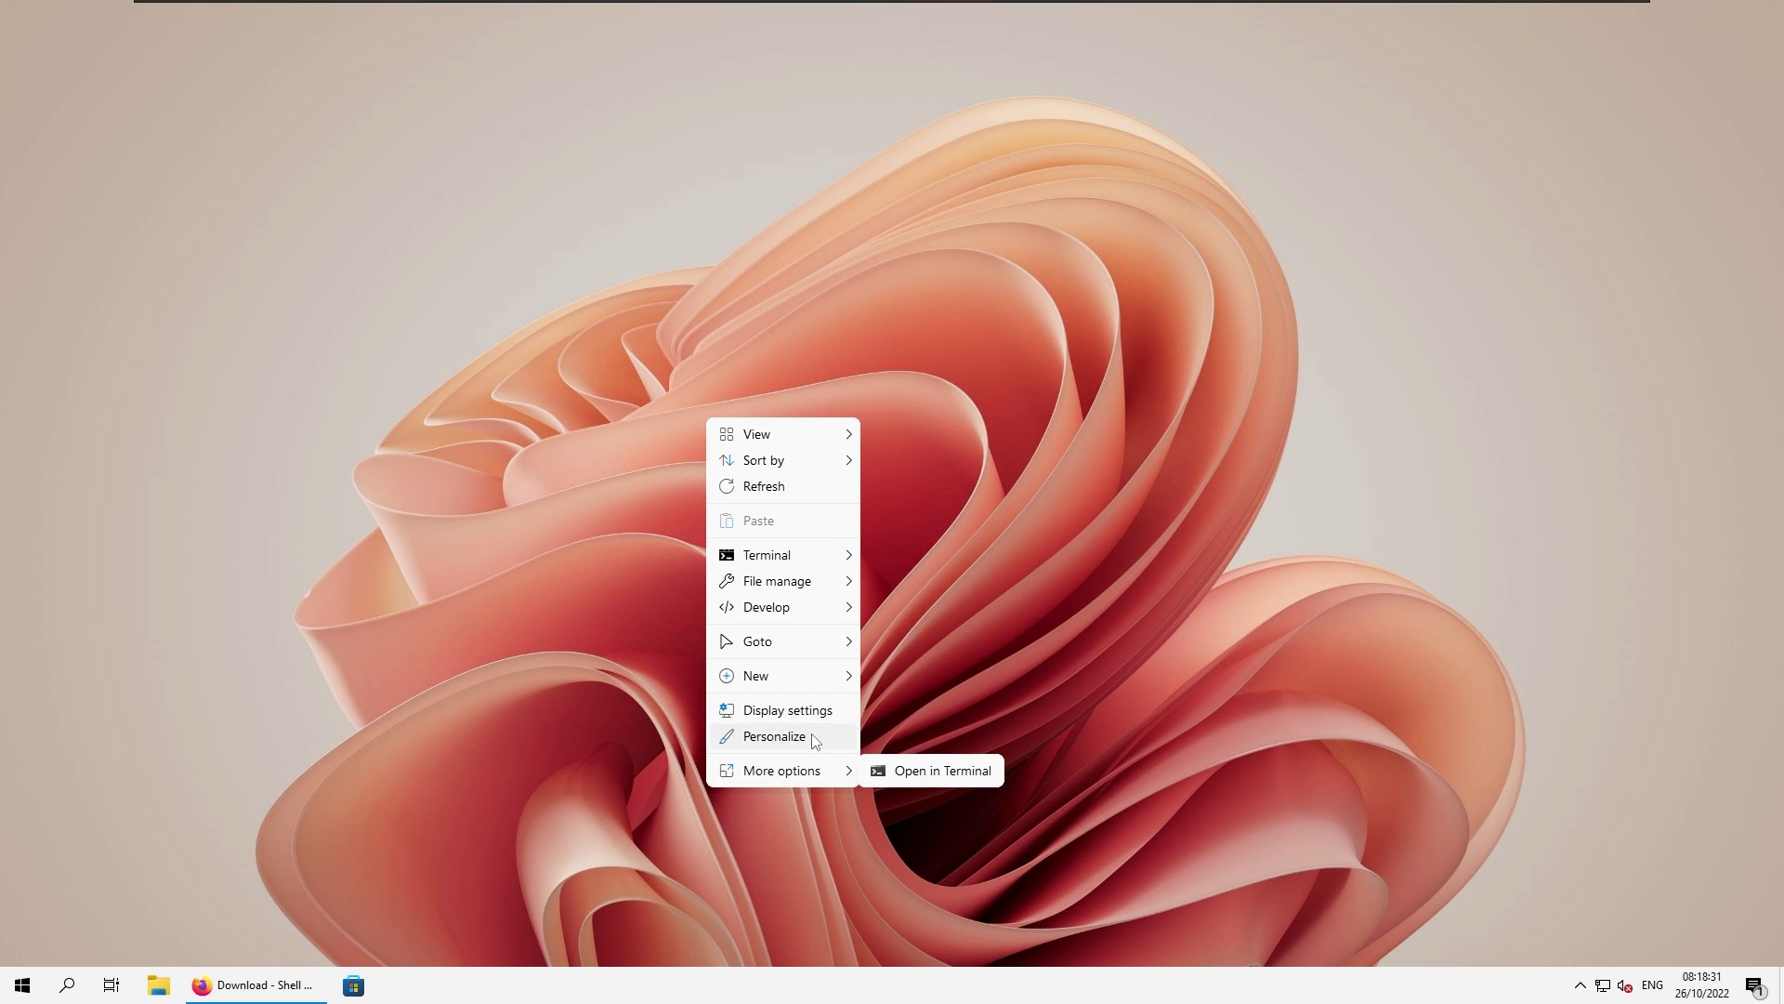
mouse_move(807, 645)
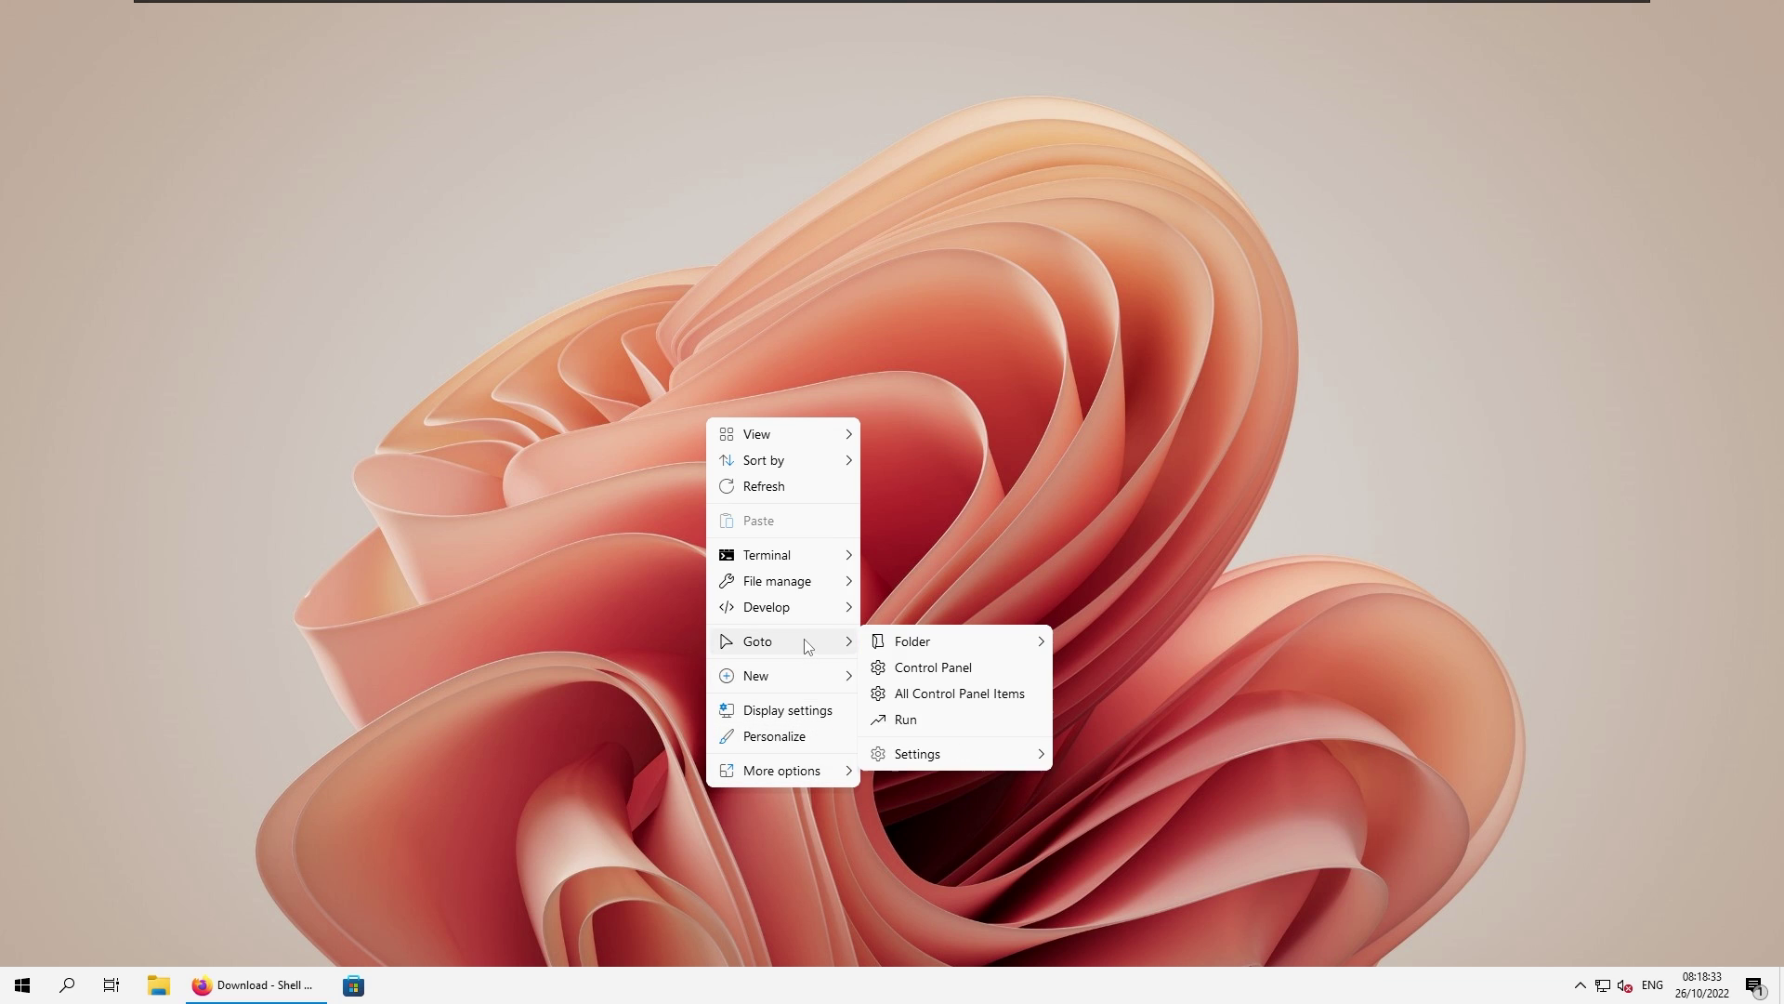
mouse_move(788, 446)
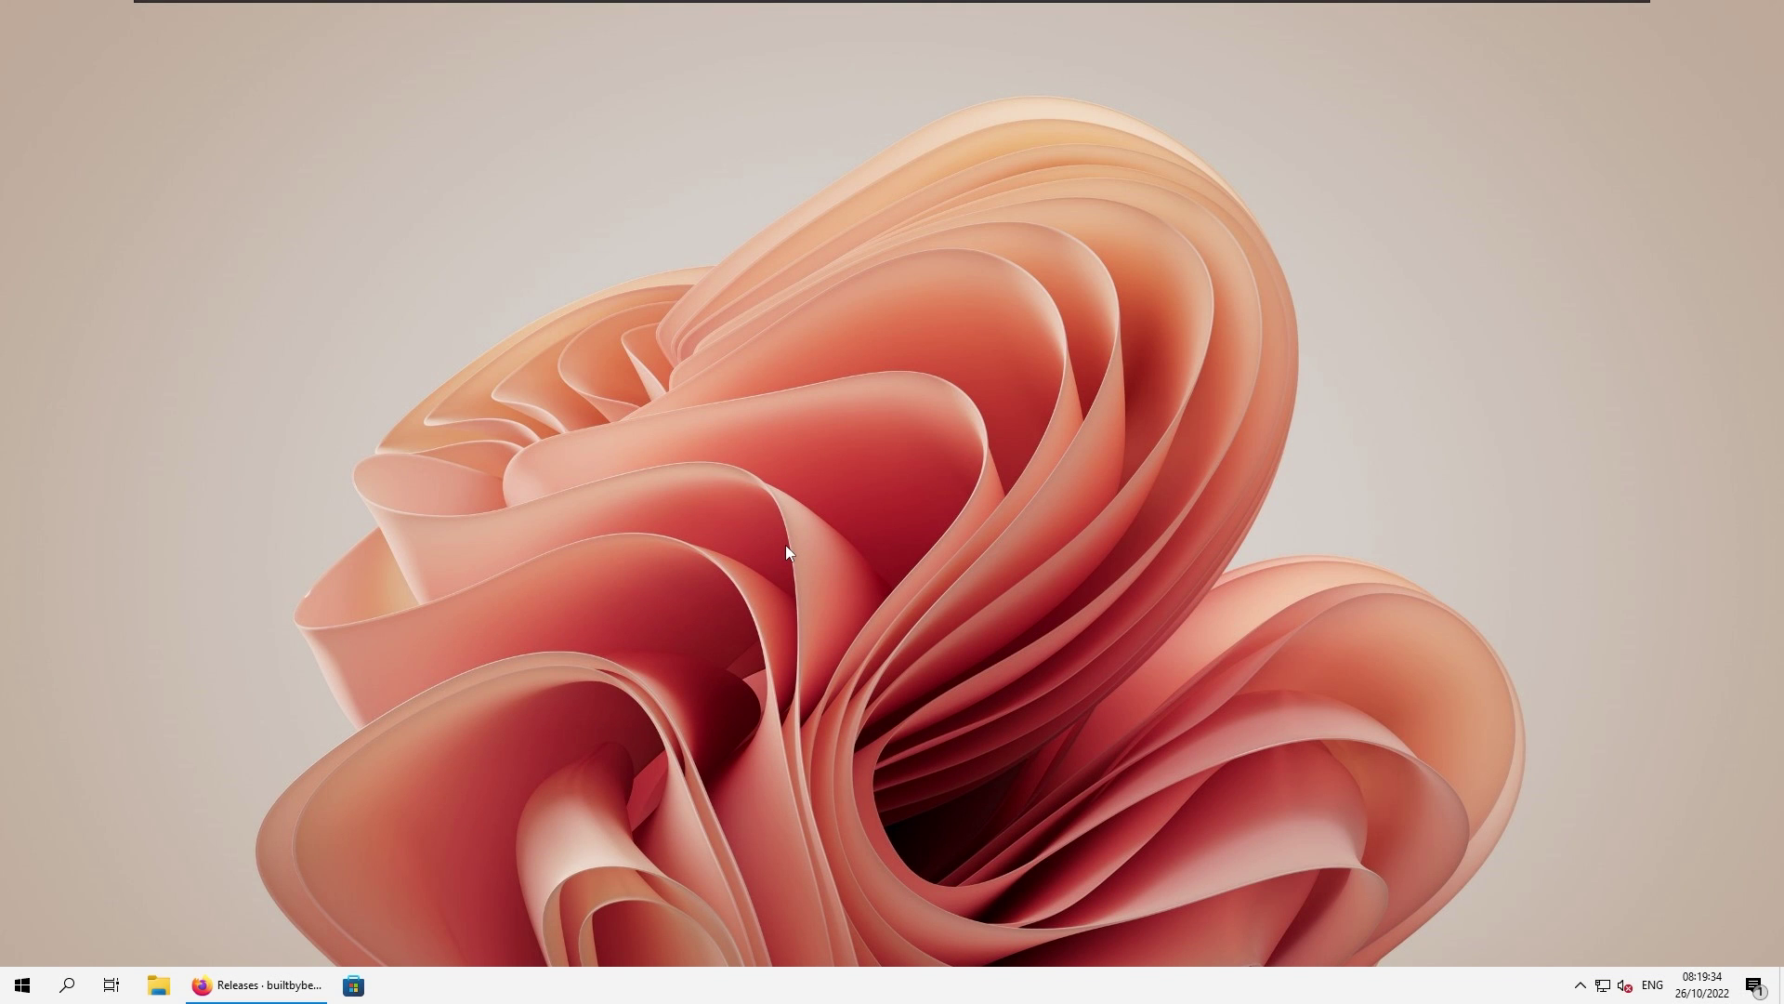
Search 'google' from the Start menu, accept Bing's cookies in Edge, then close Edge.
key("super")
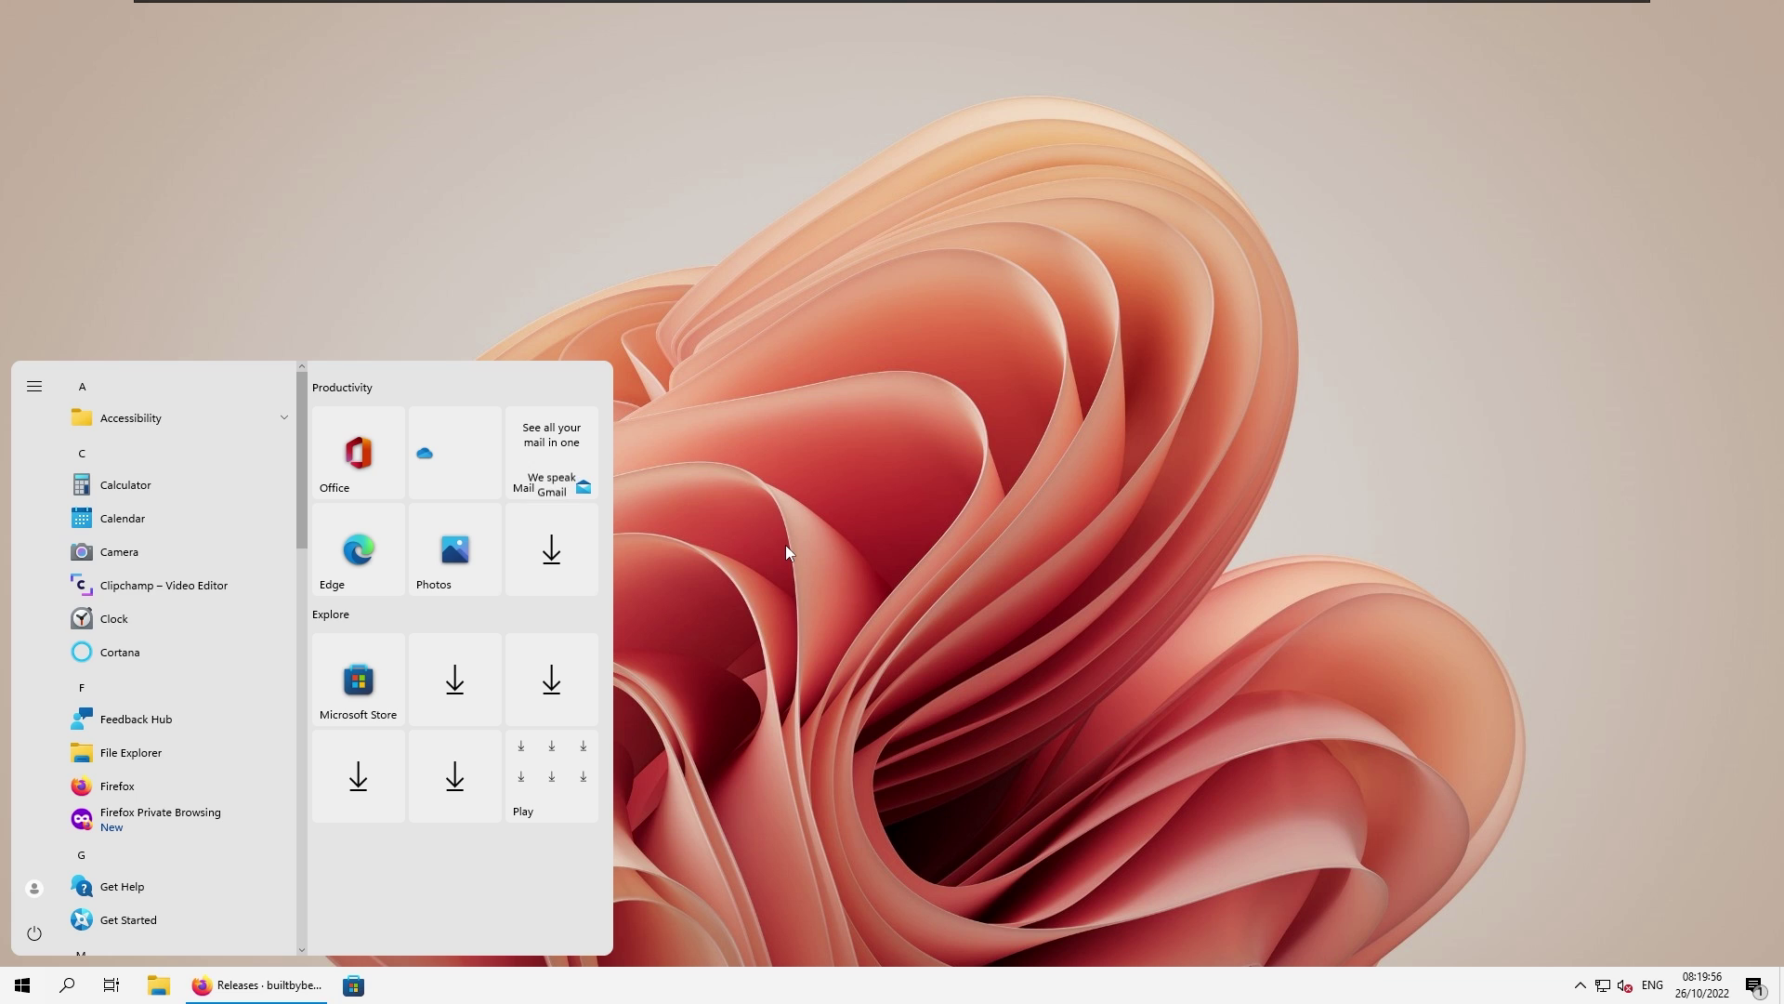
type("google")
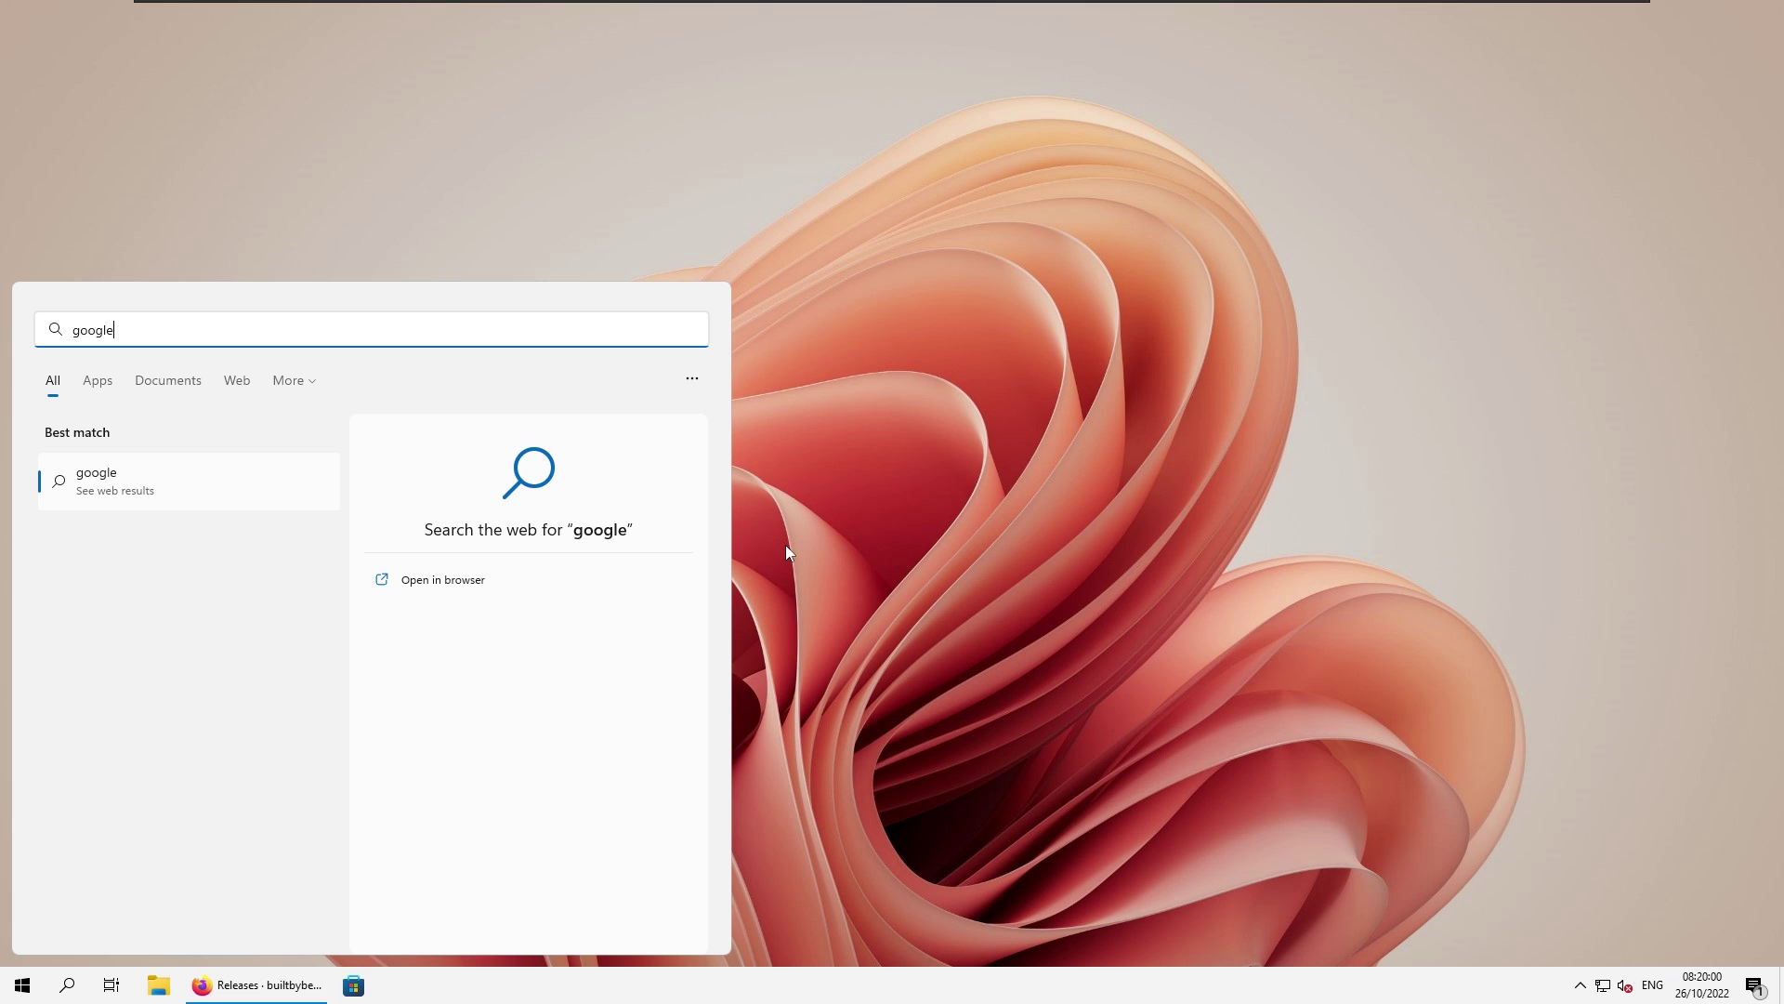
key("Return")
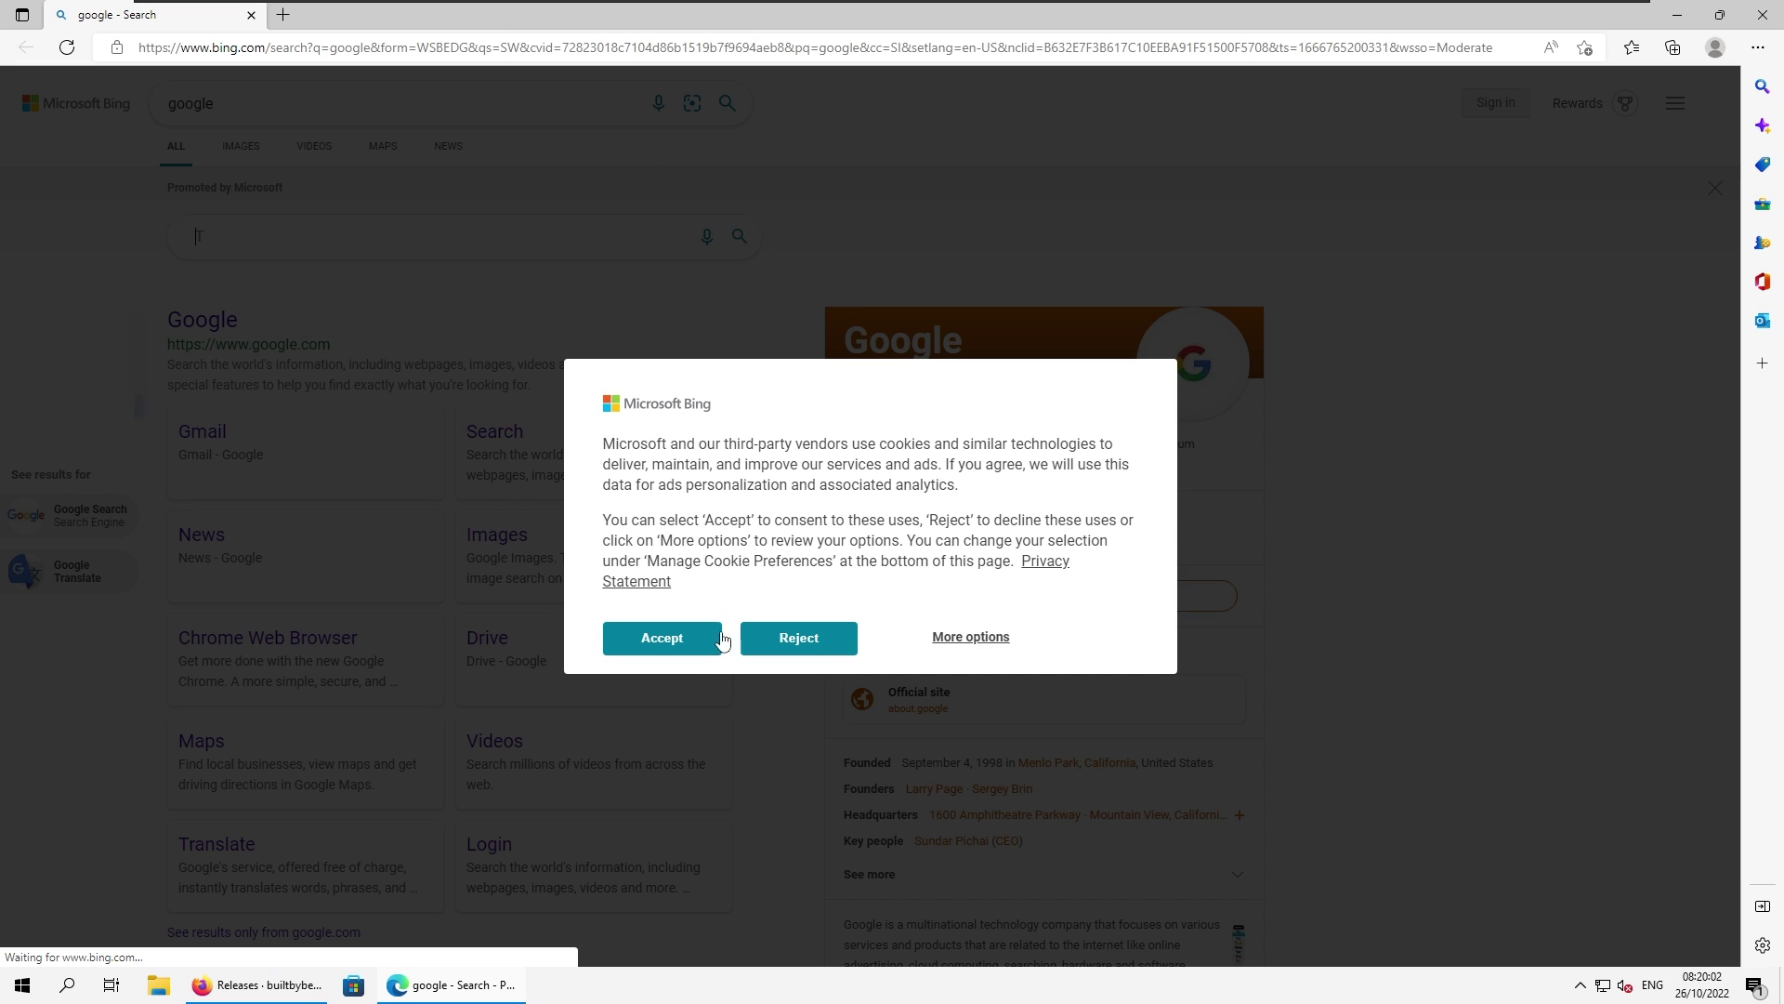
left_click(706, 637)
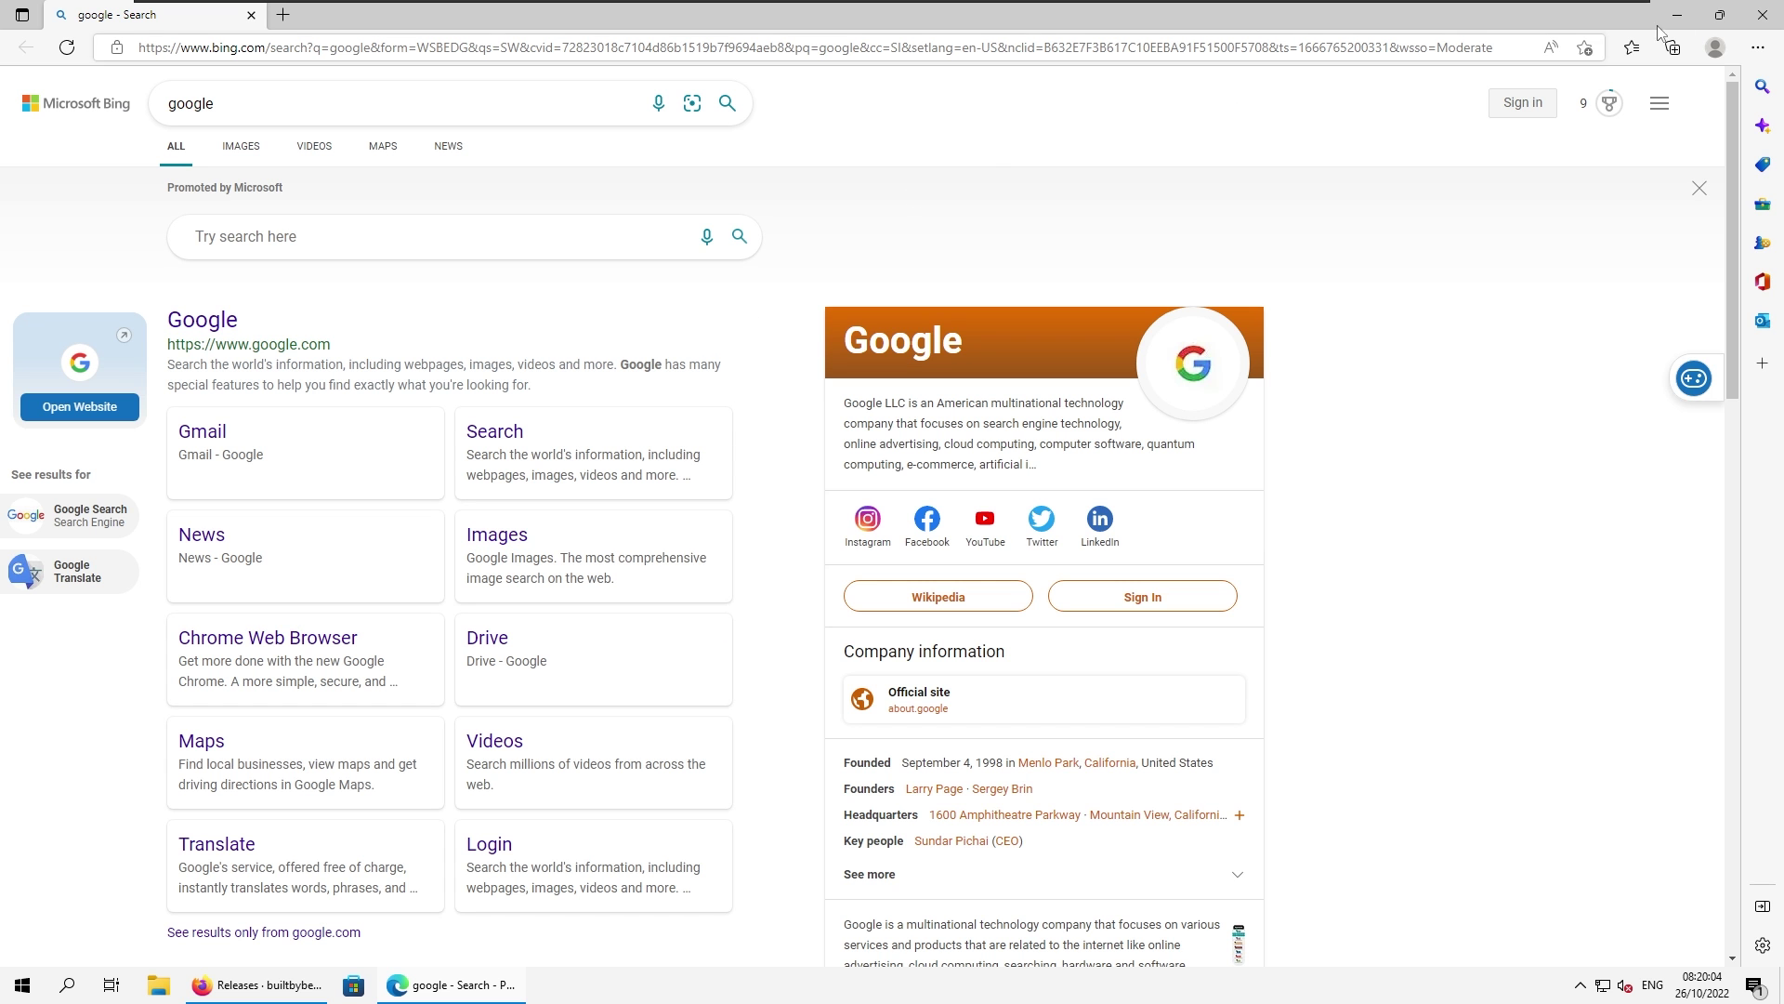
left_click(1762, 14)
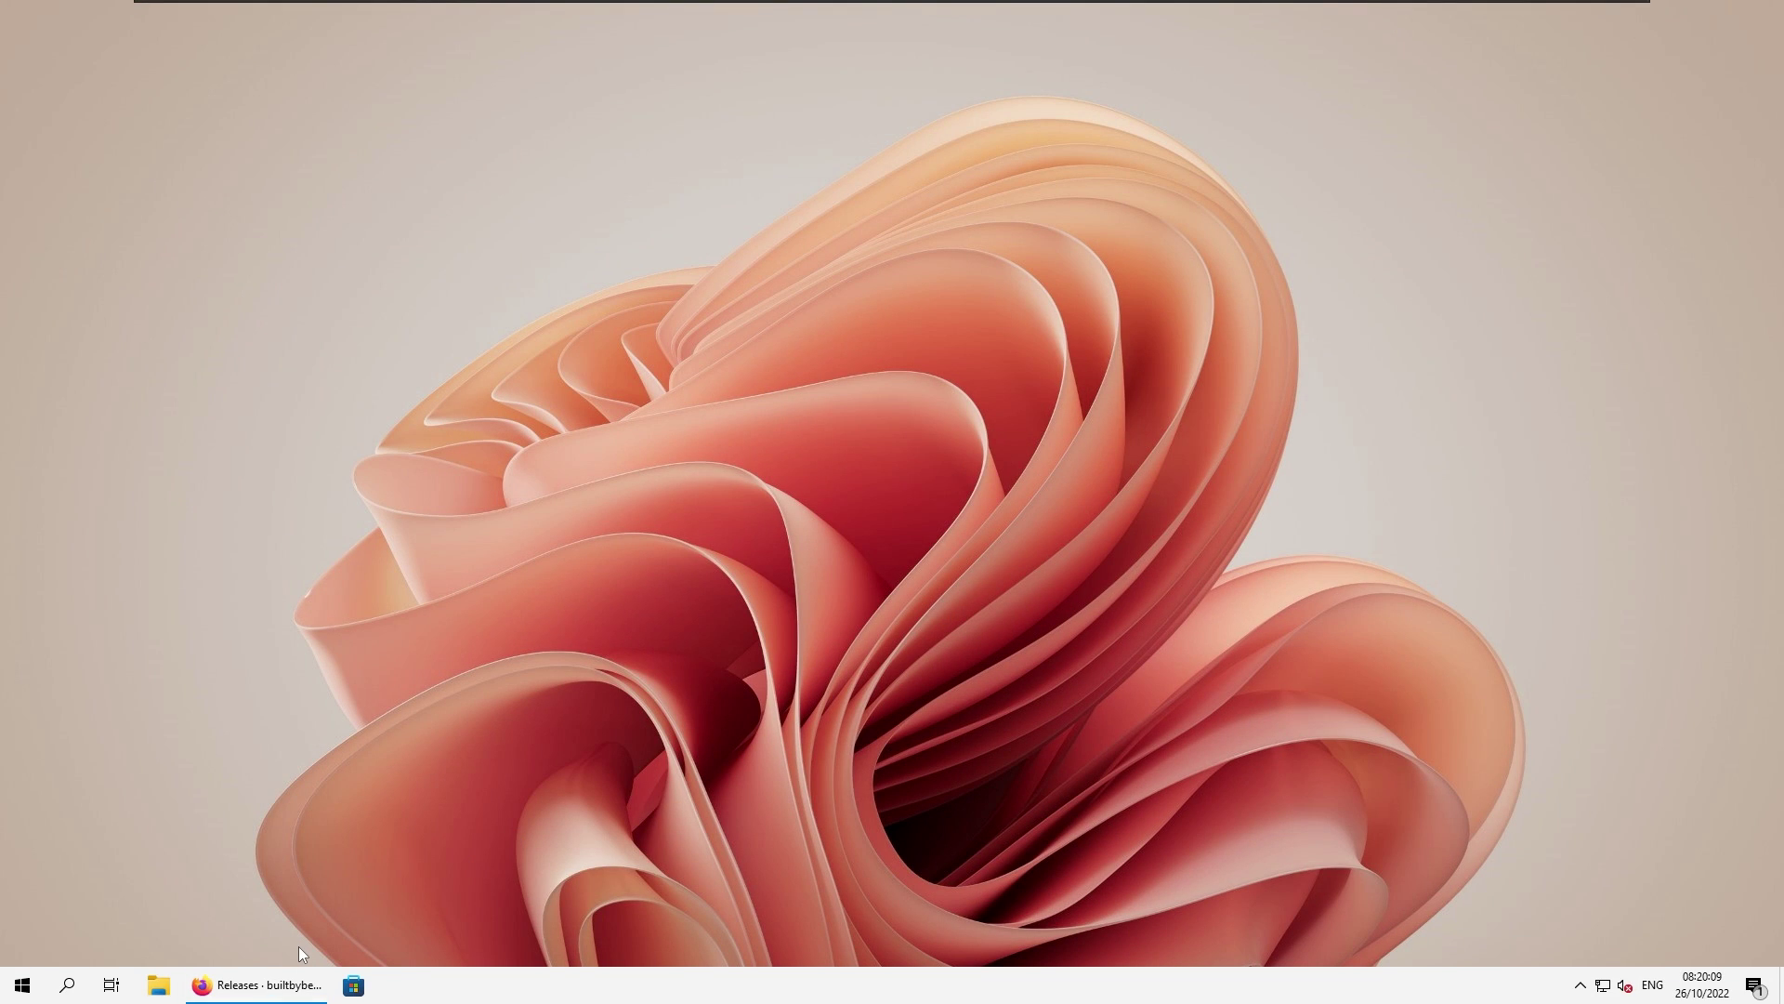
Restore Firefox to view the ThisIsWin11 1.3.0 assets, then minimise it to reveal File Explorer.
left_click(277, 985)
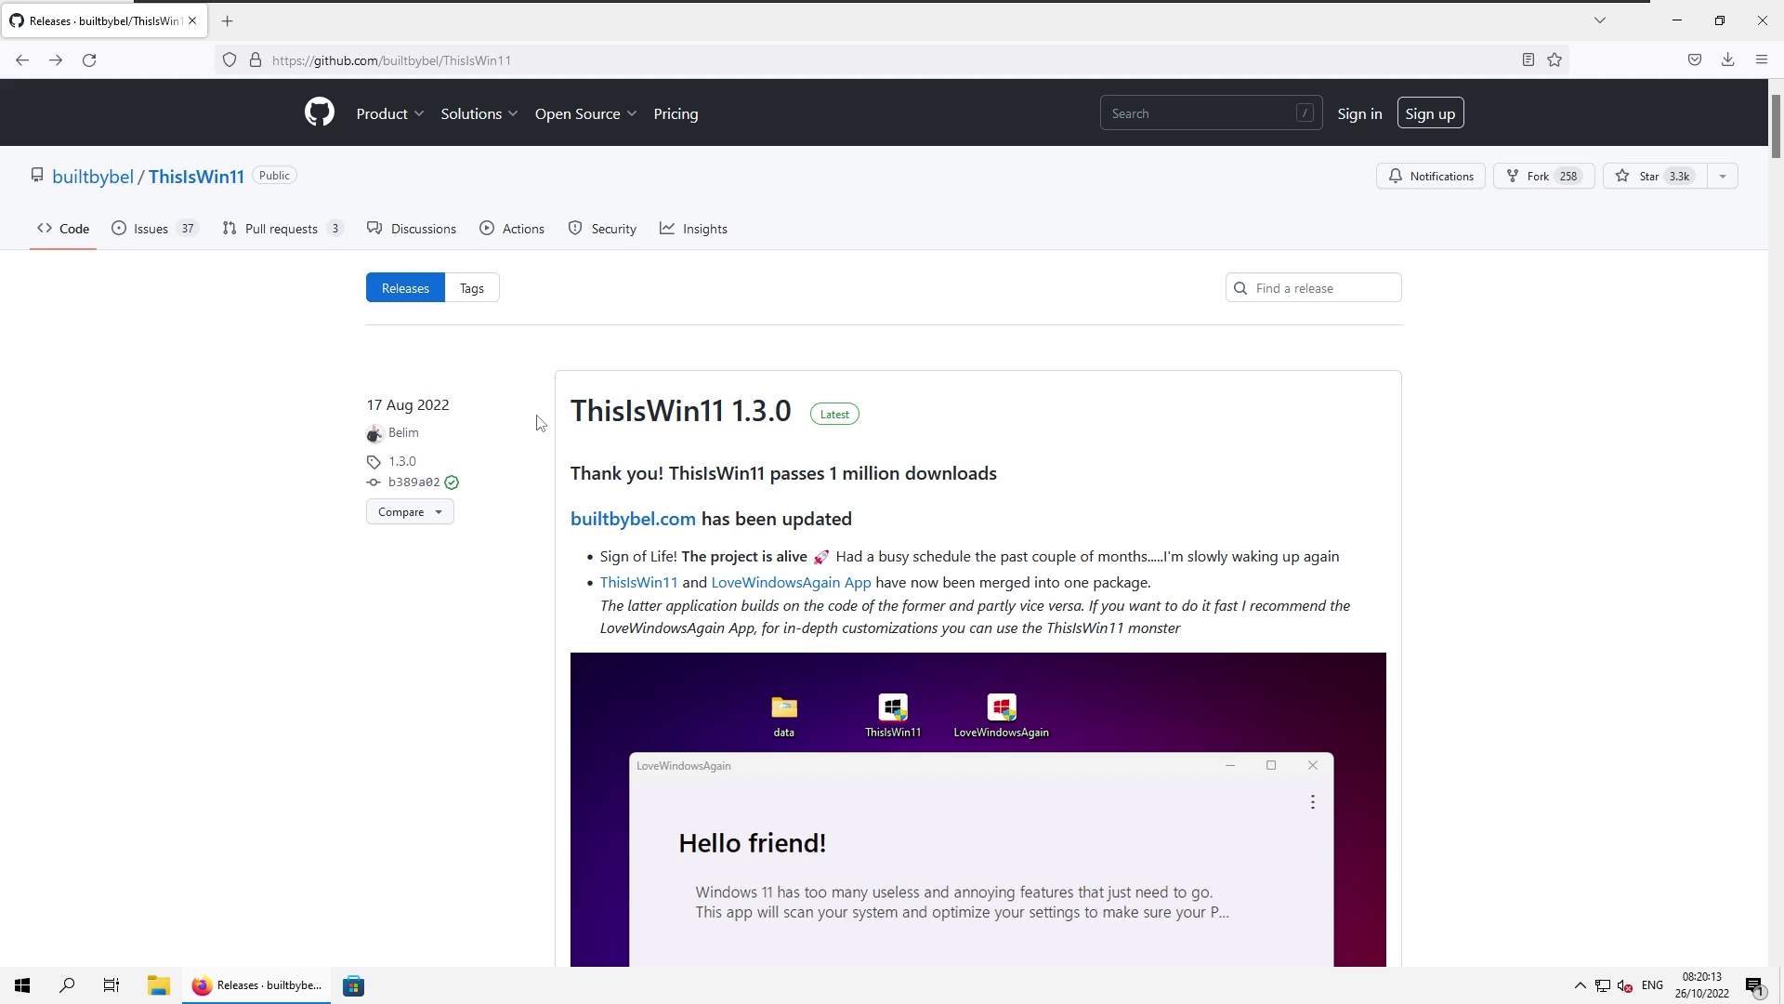
scroll(507, 576, "down", 10)
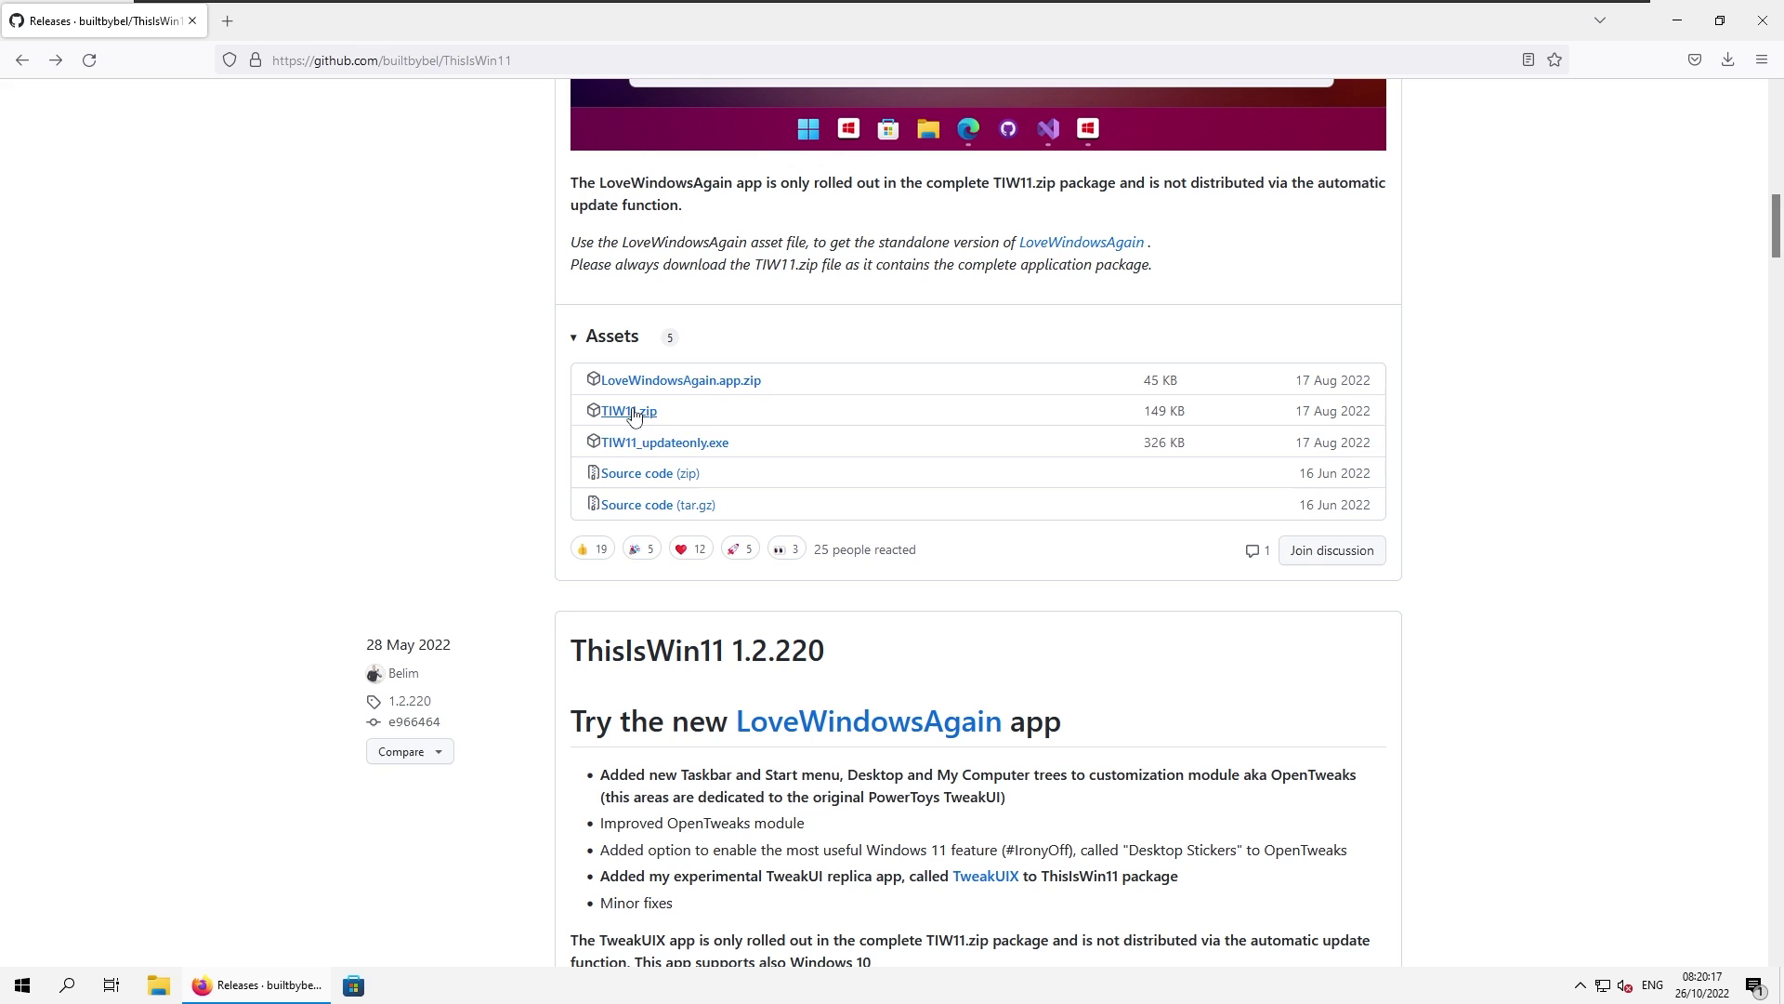
left_click(1664, 16)
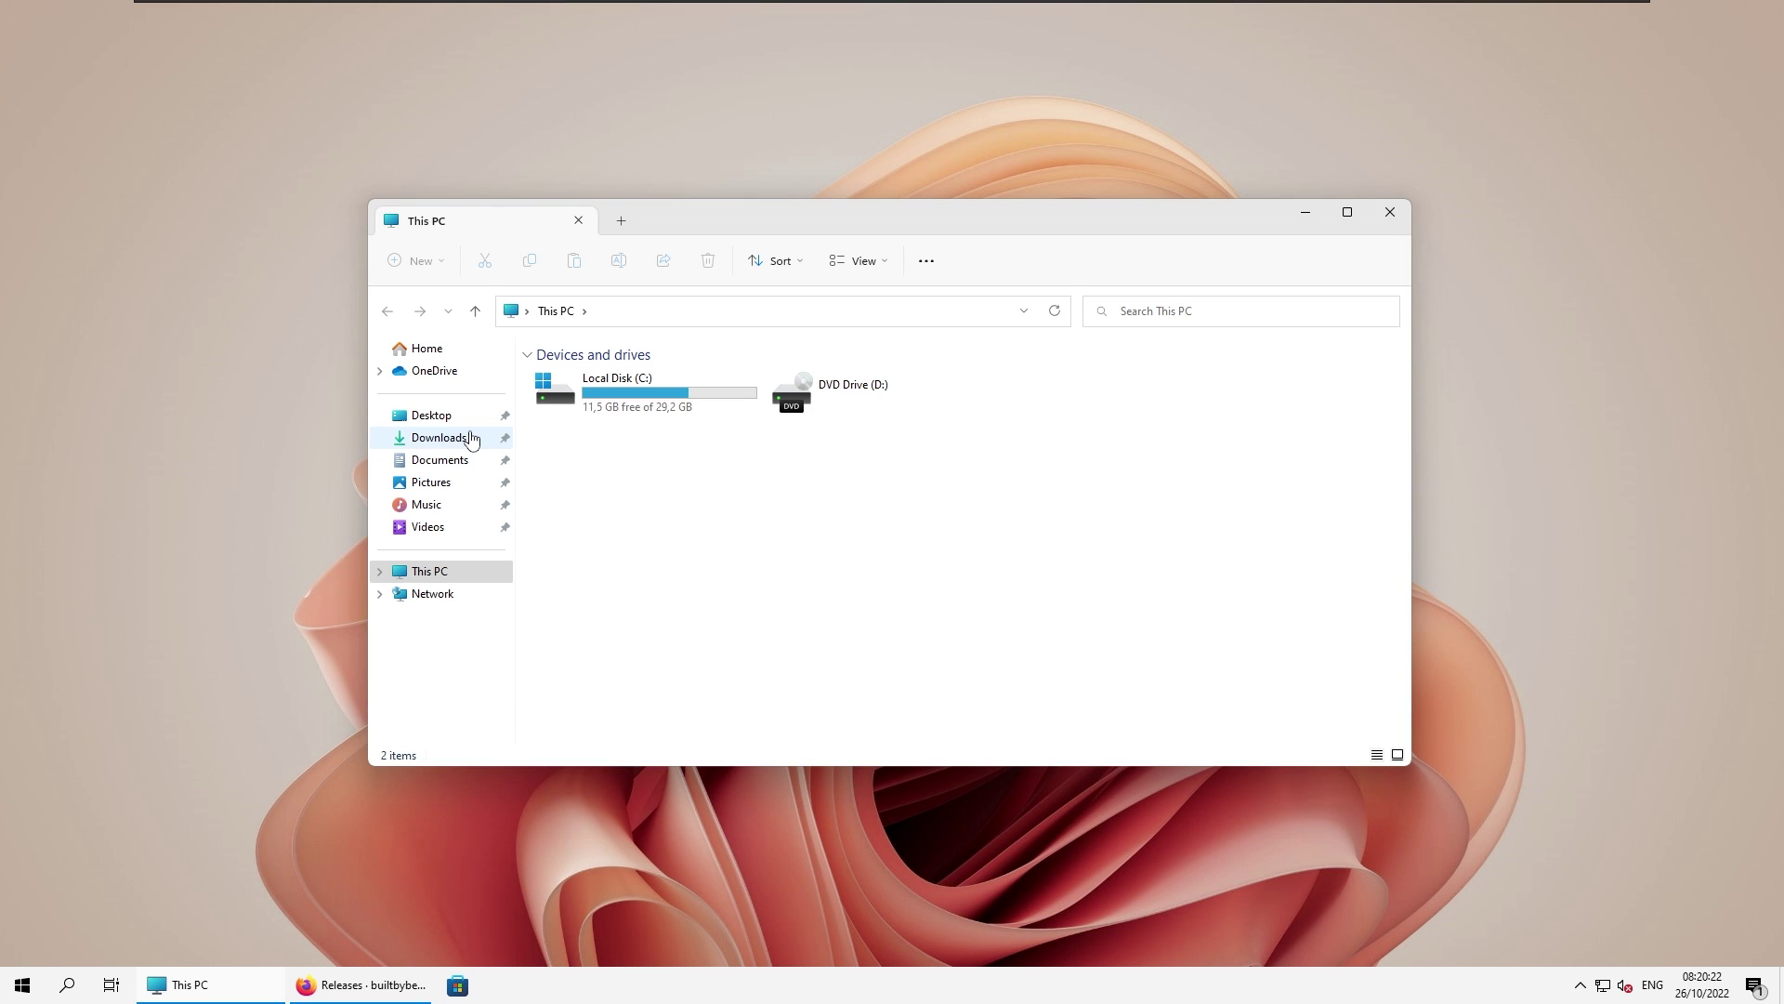
Extract TIW11.zip in Downloads into its suggested TIW11 folder.
left_click(469, 438)
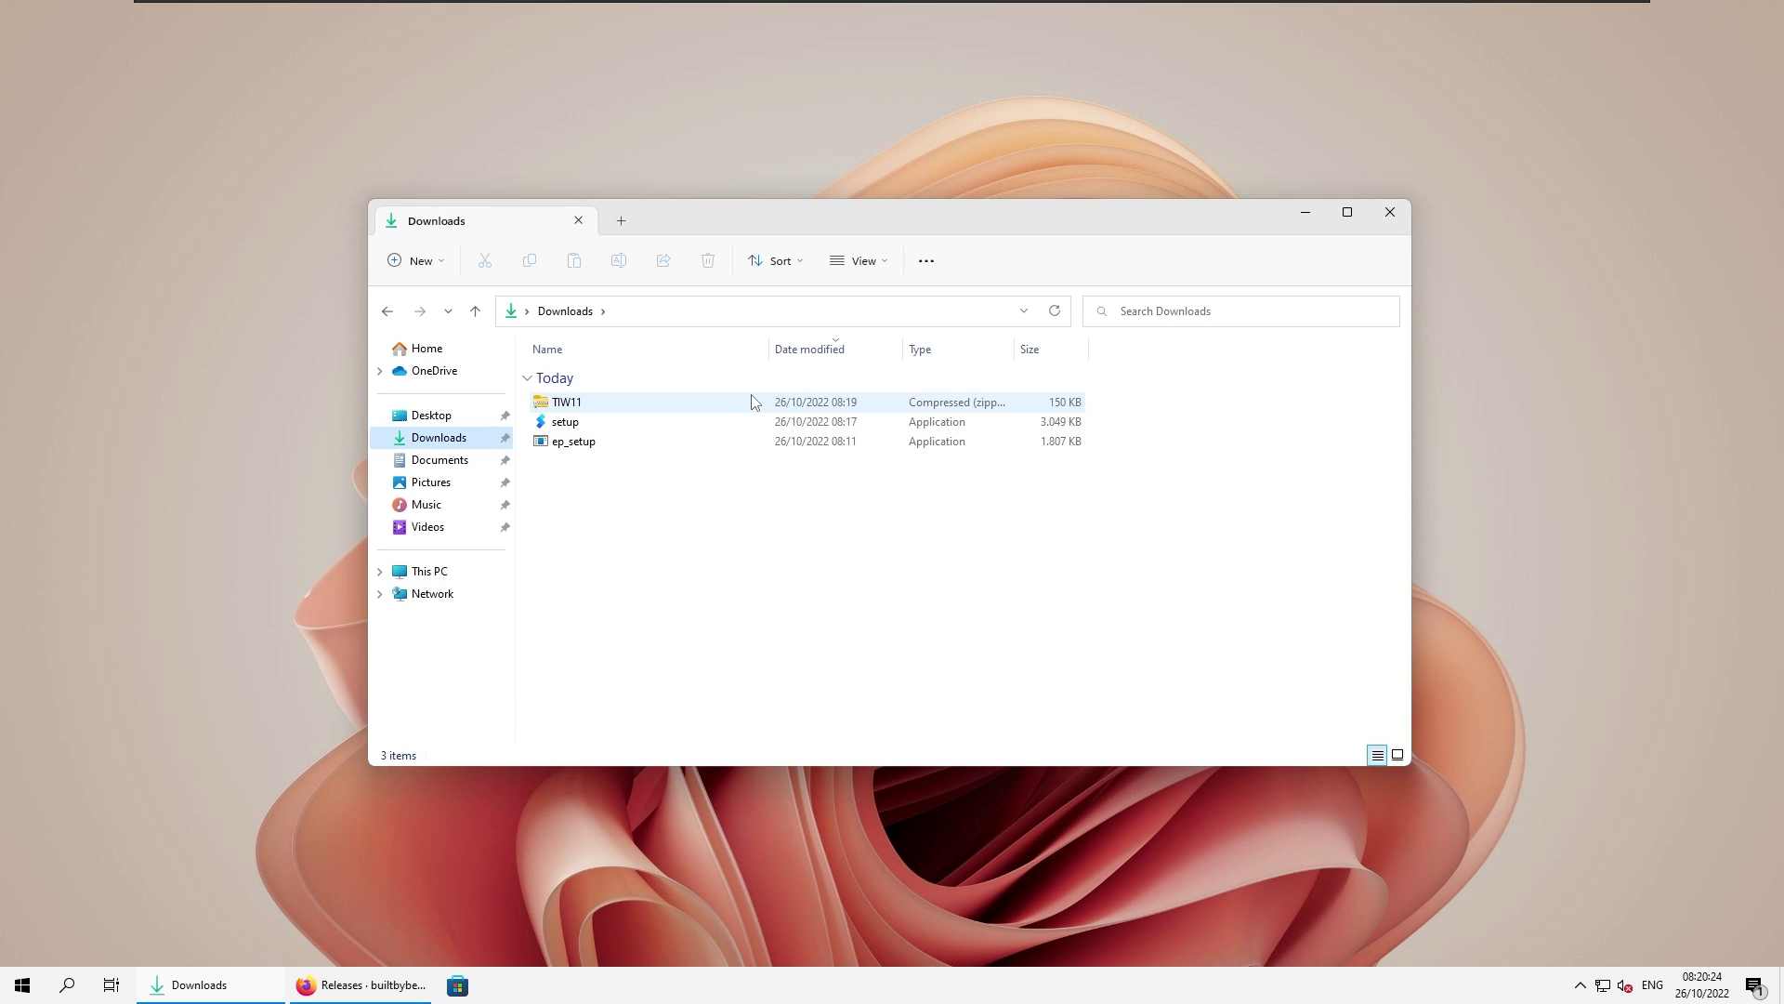
left_click(759, 400)
right_click(759, 399)
left_click(857, 548)
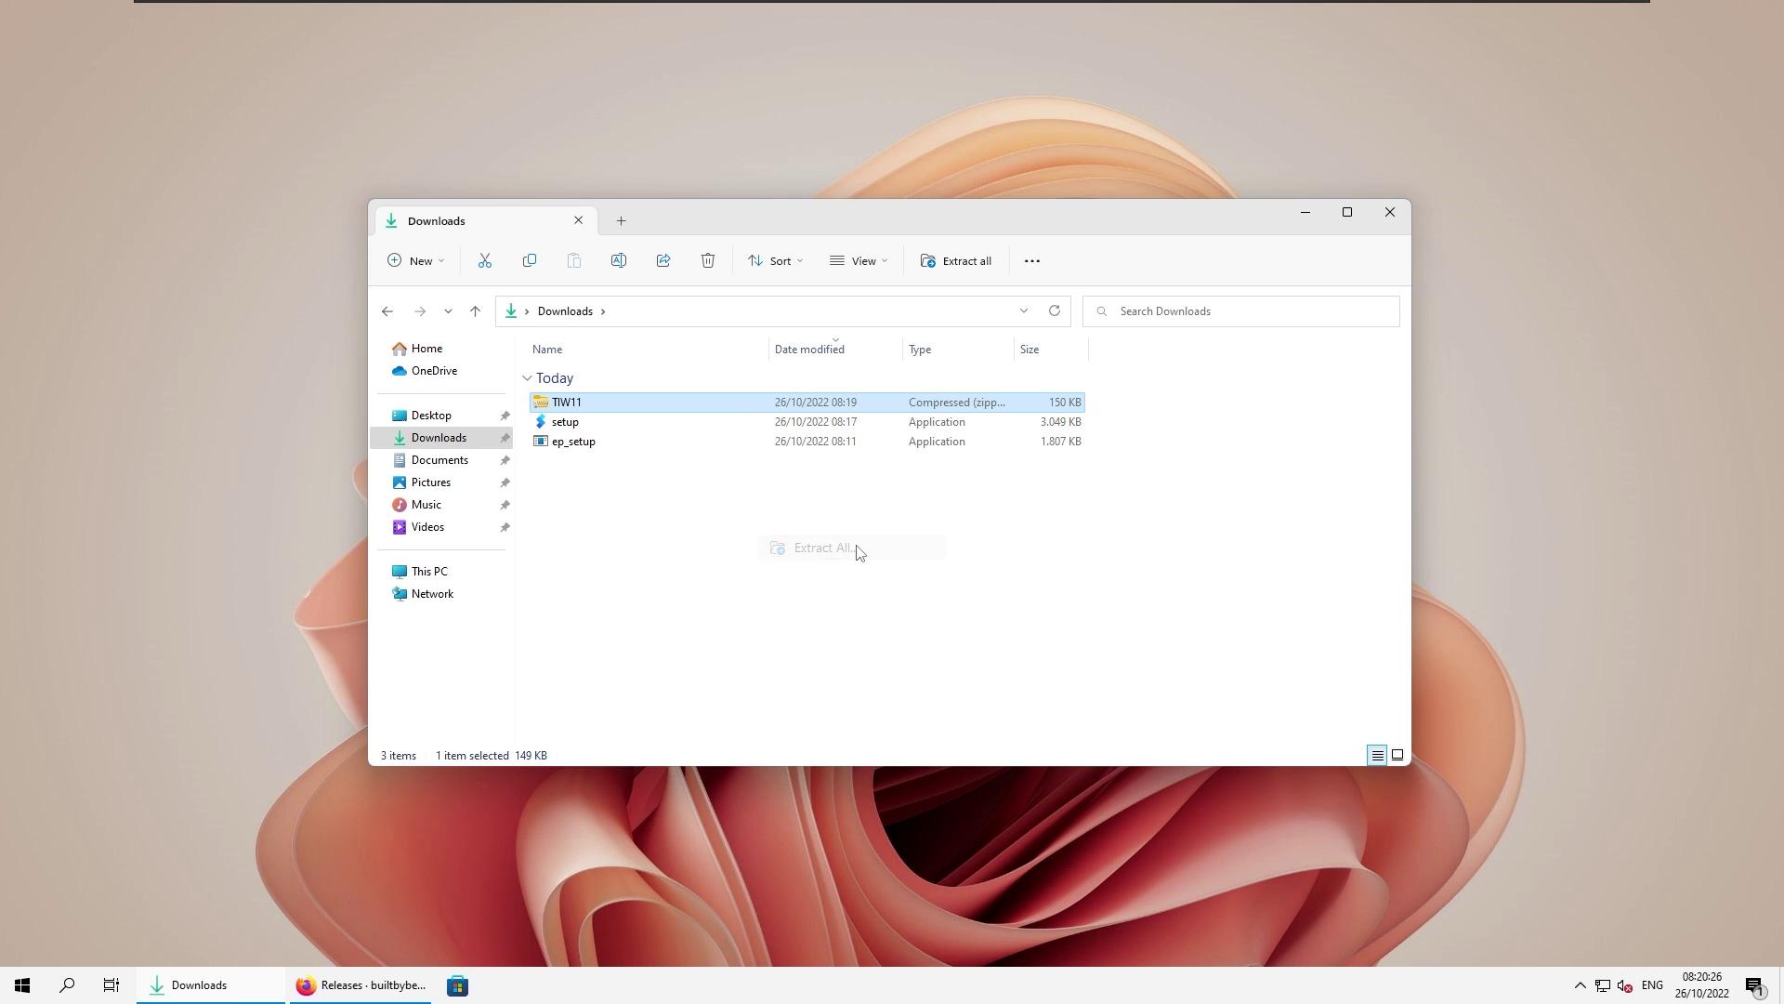
key("Return")
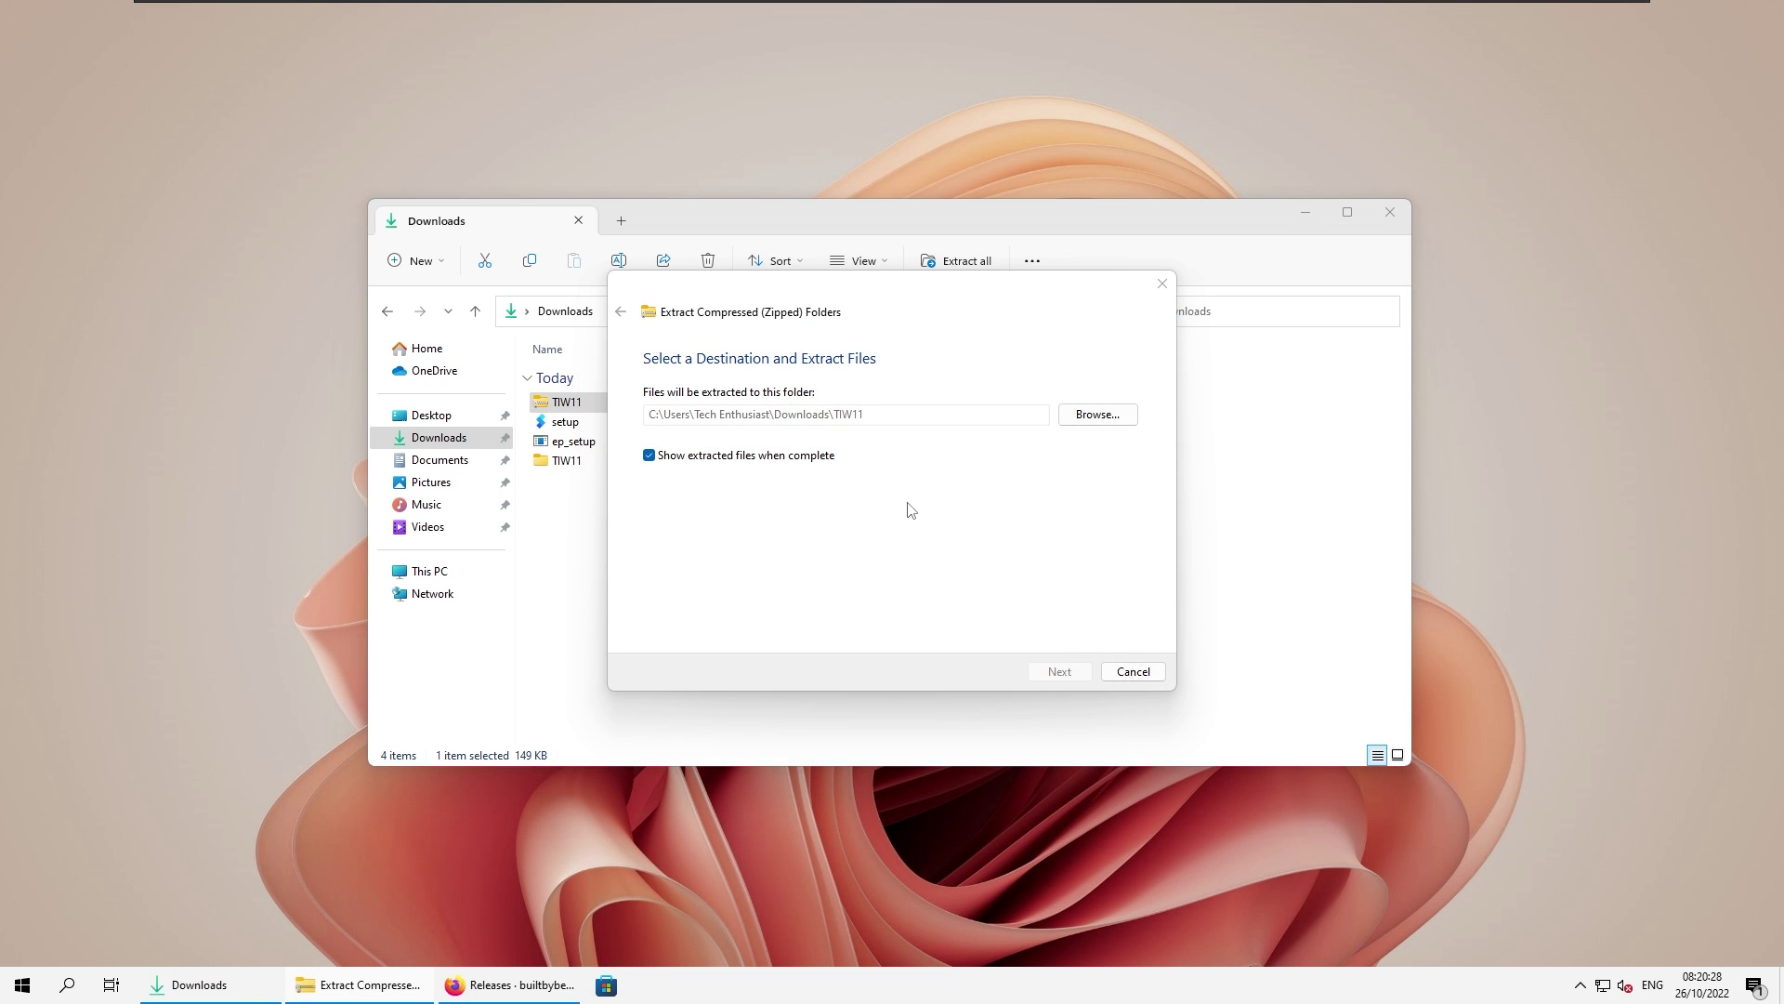
Launch ThisIsWin11 past the unrecognised-app warning with administrator rights, moving its window up-left.
double_click(710, 432)
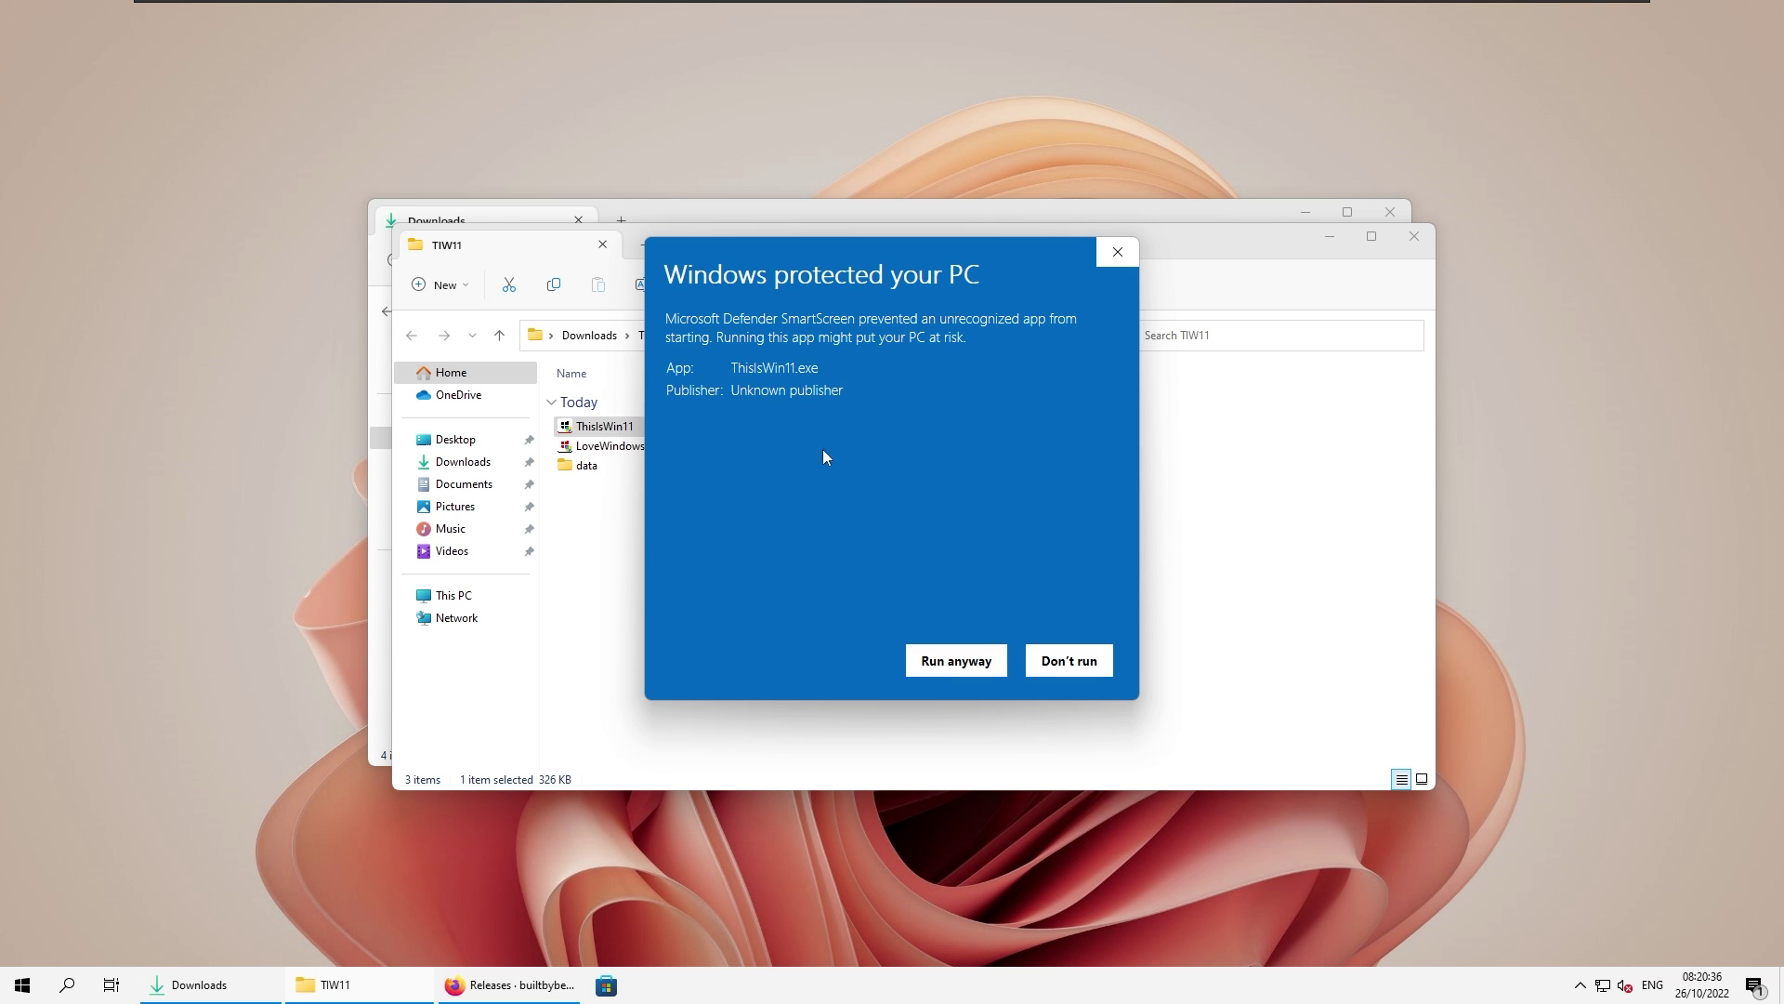
left_click(950, 661)
left_click(844, 654)
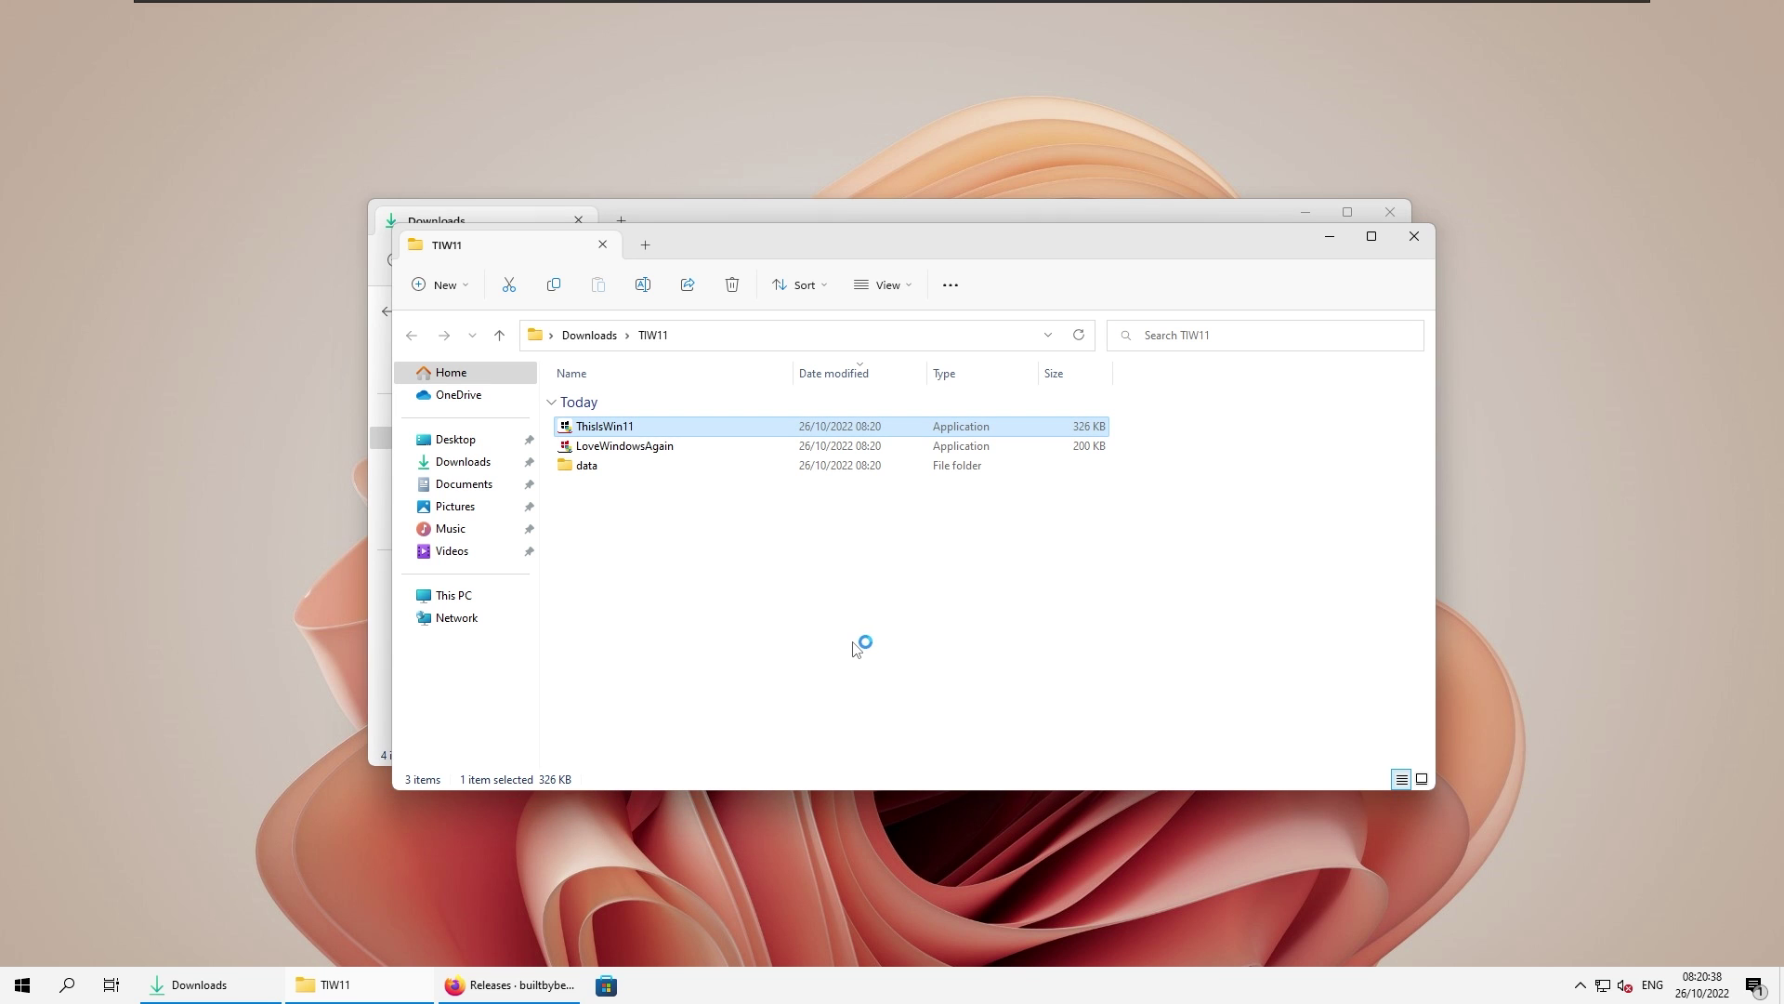
left_click_drag(941, 172, 1069, 56)
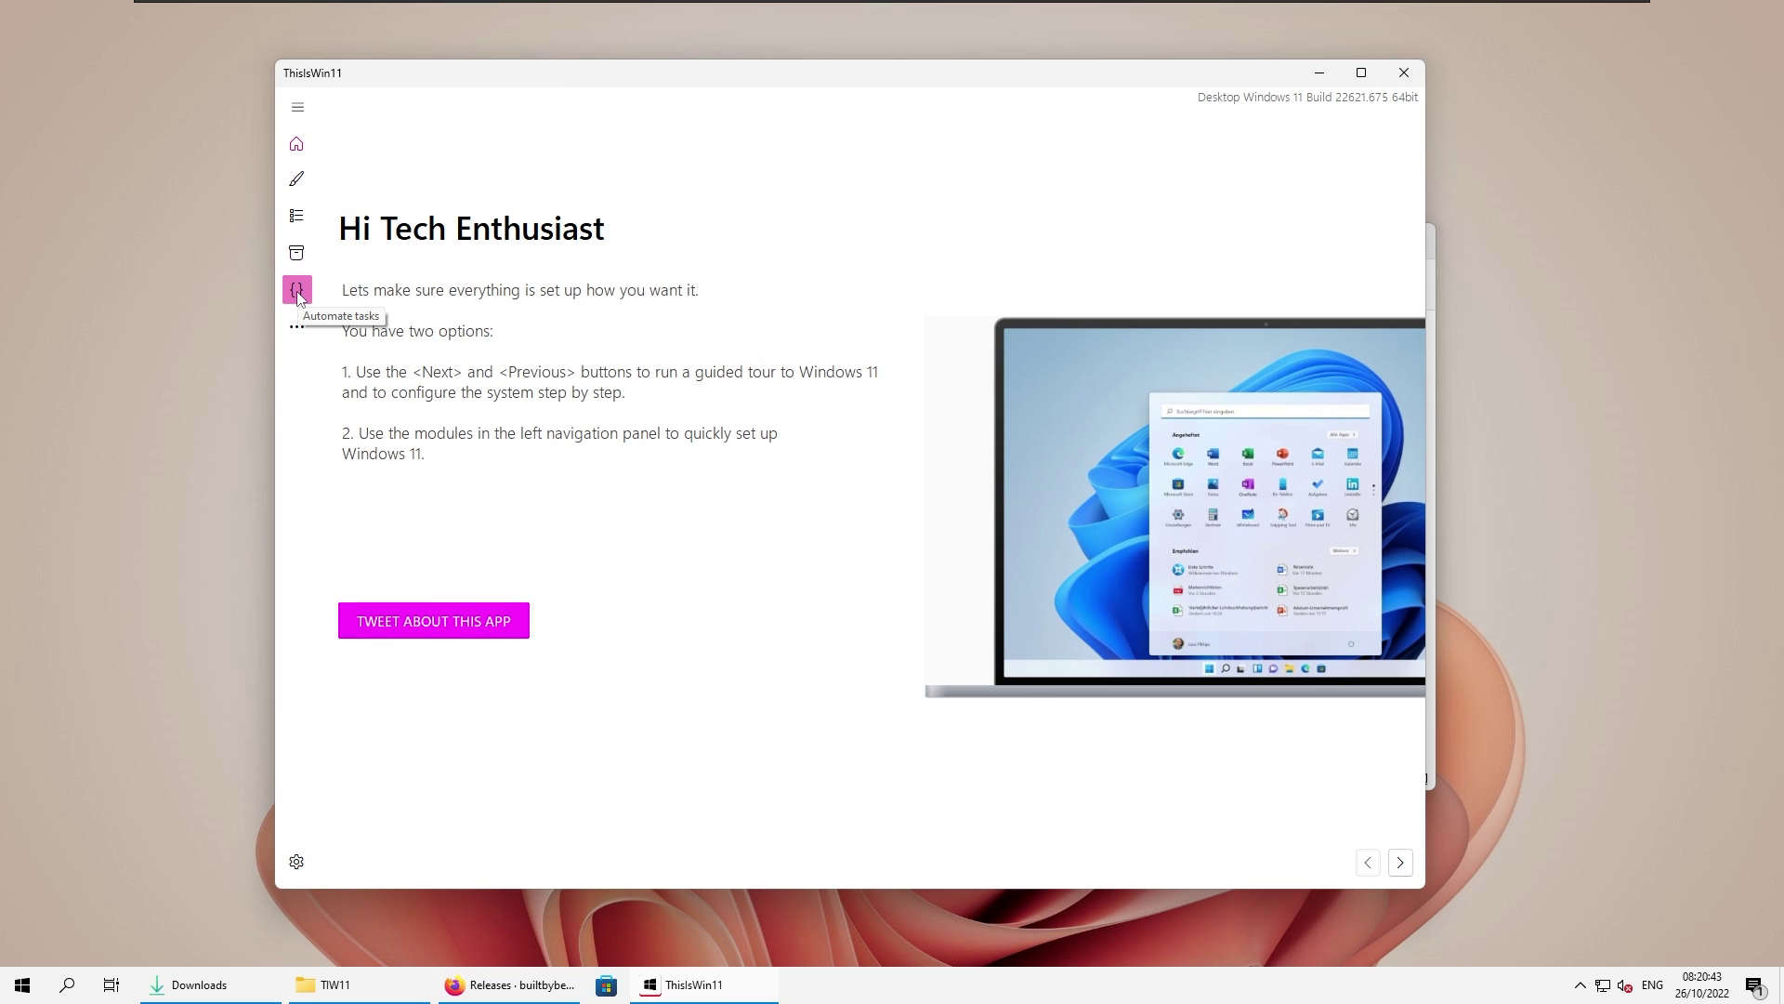
Run PowerUI's Edge script 'Bypass Edge as default handler for web searches' and dismiss the success message.
left_click(298, 291)
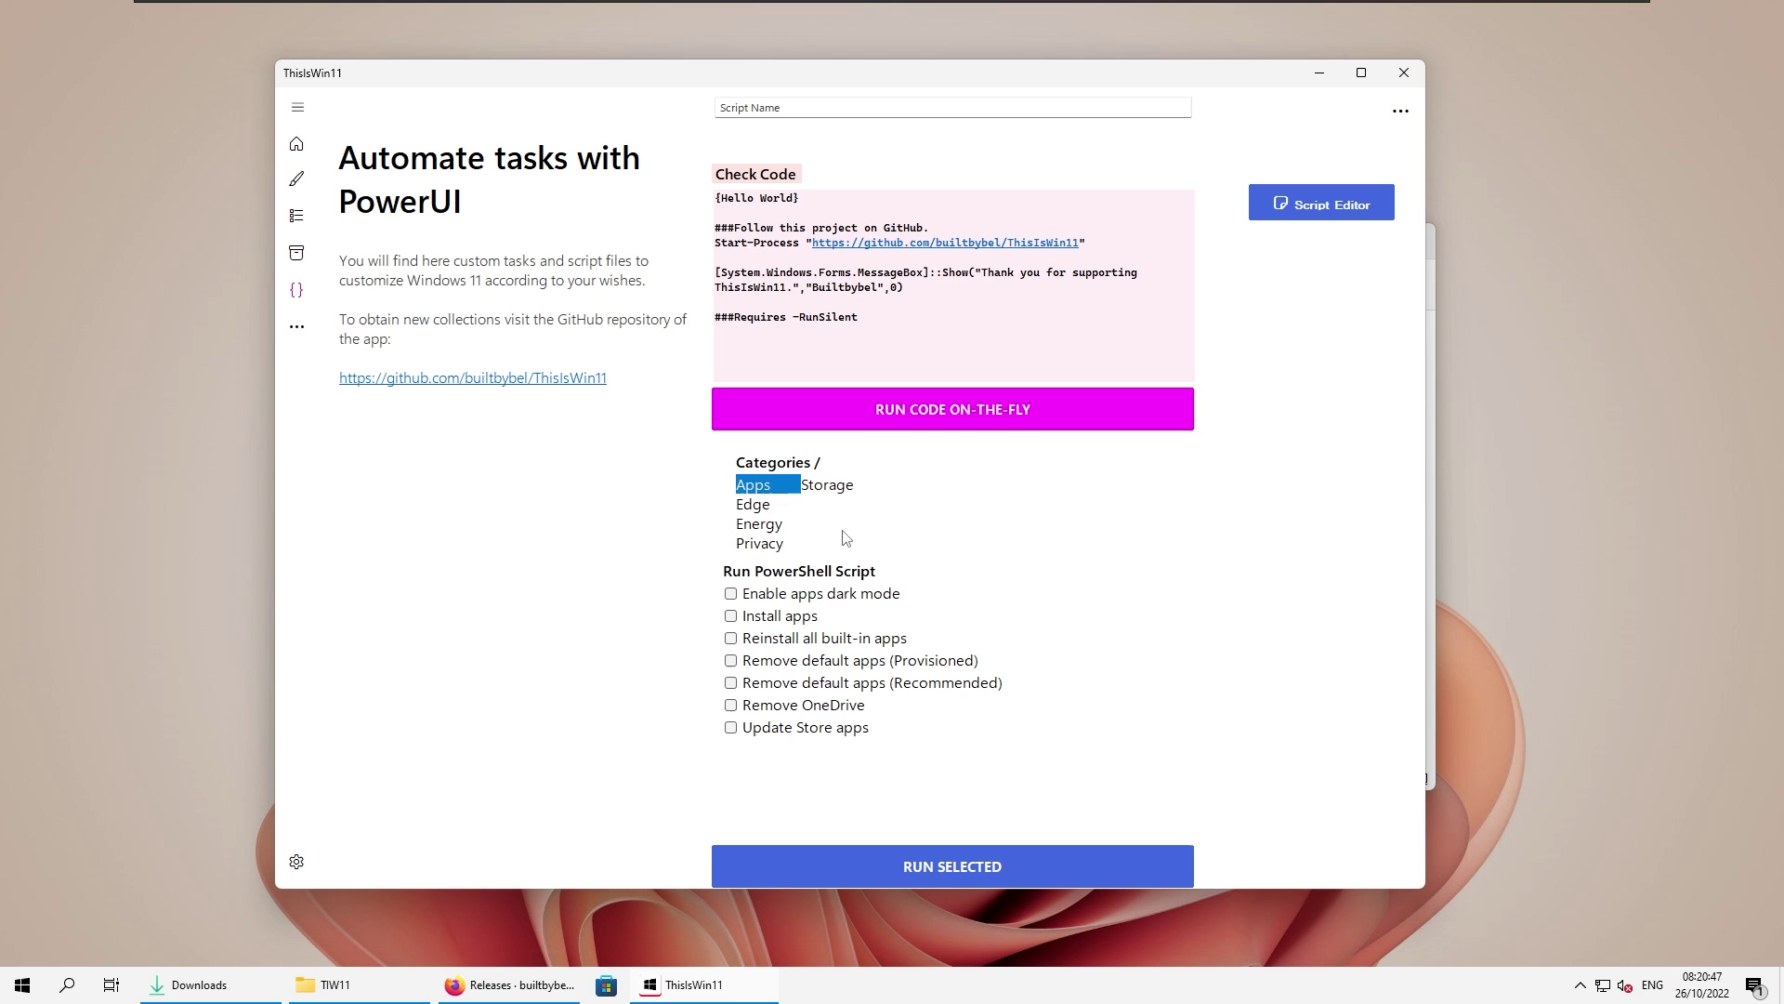
left_click(764, 507)
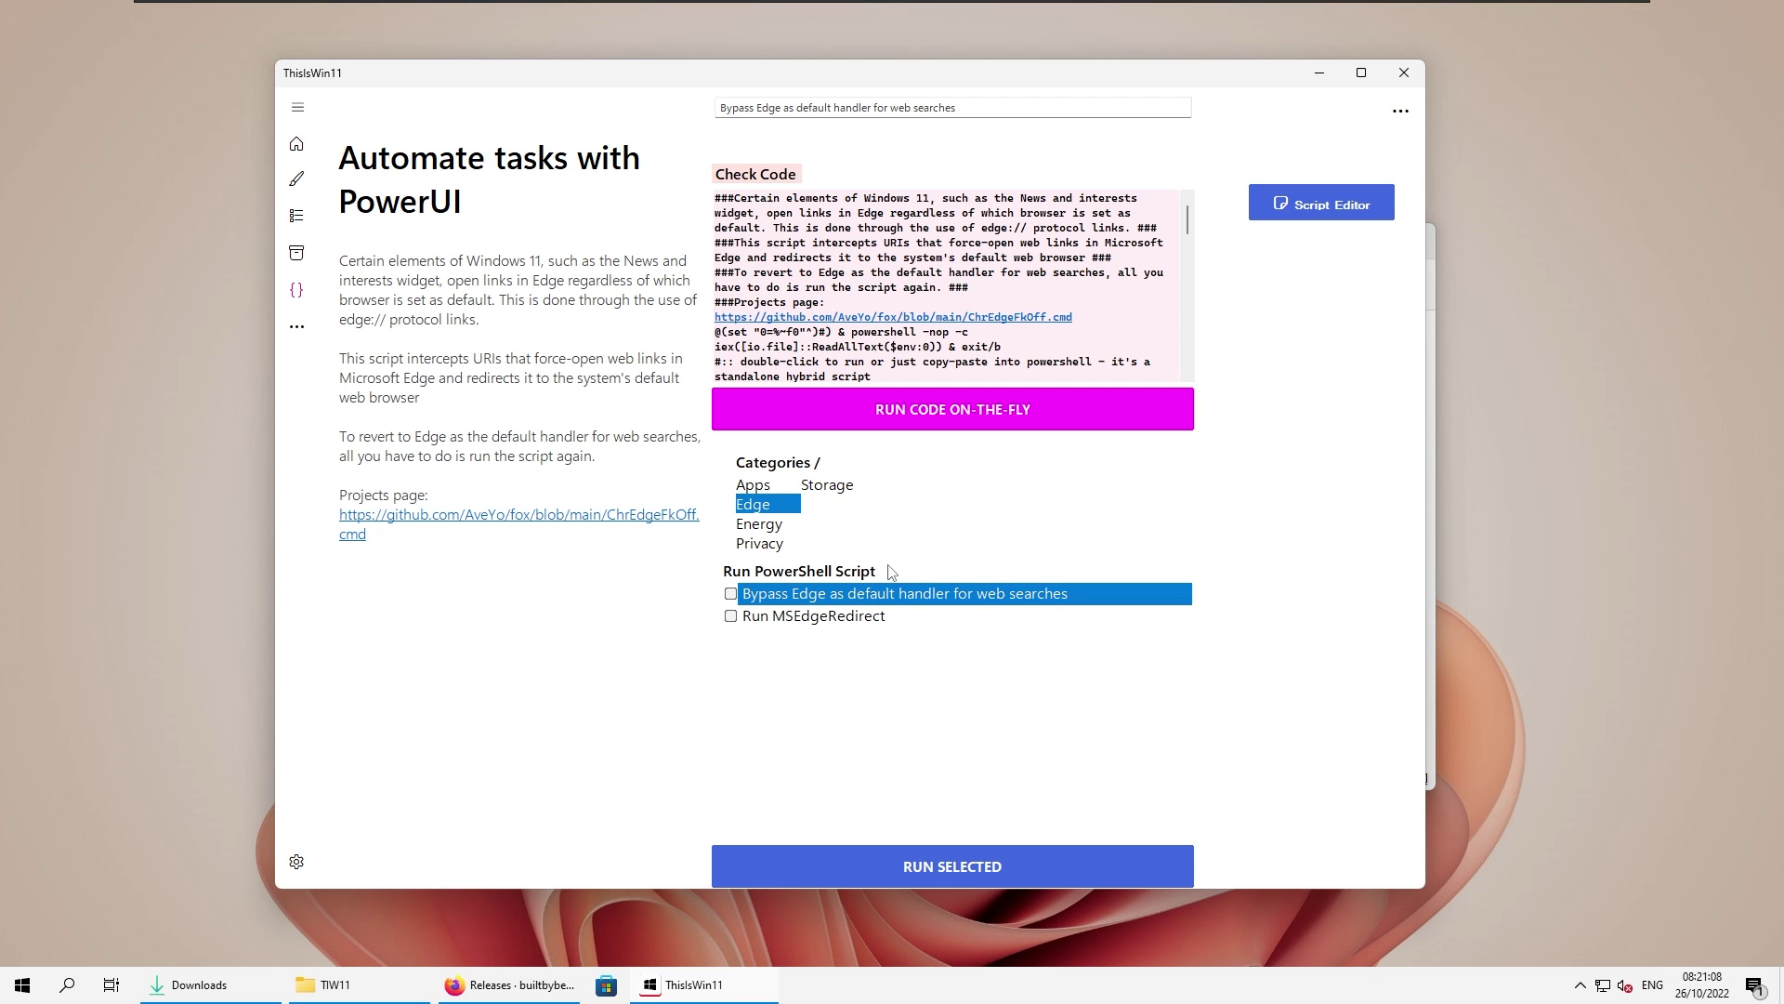
left_click(732, 594)
left_click(989, 866)
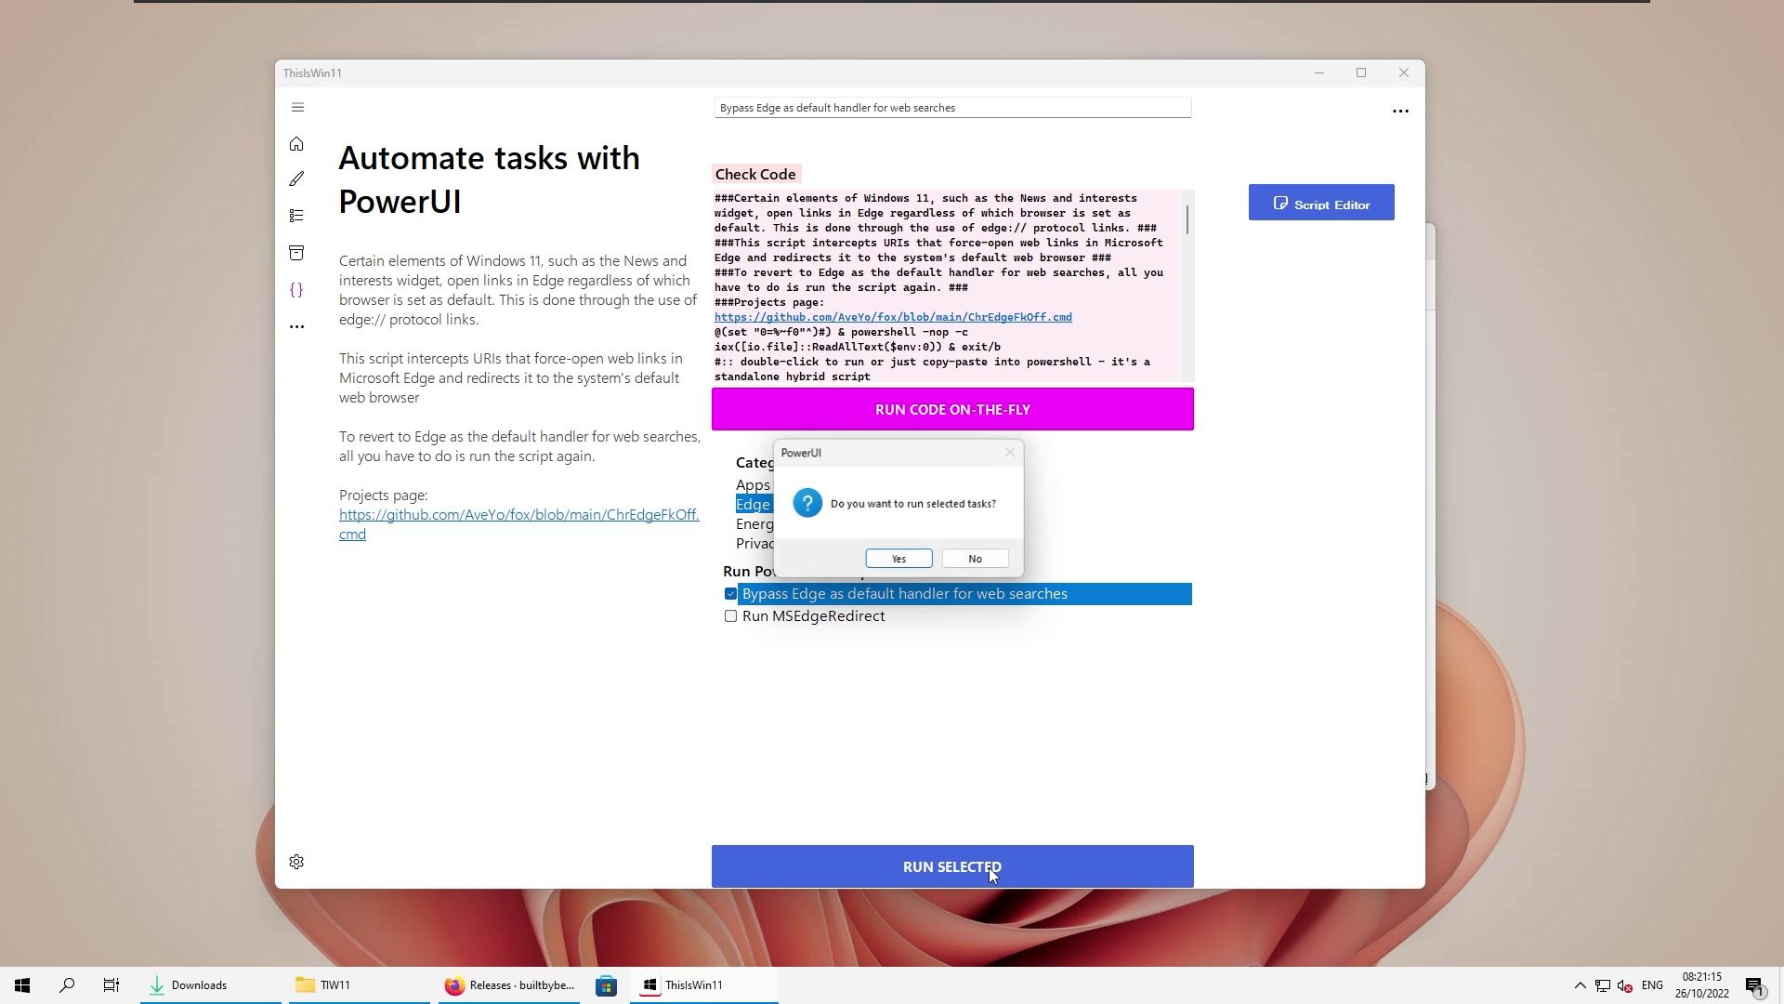
left_click(899, 559)
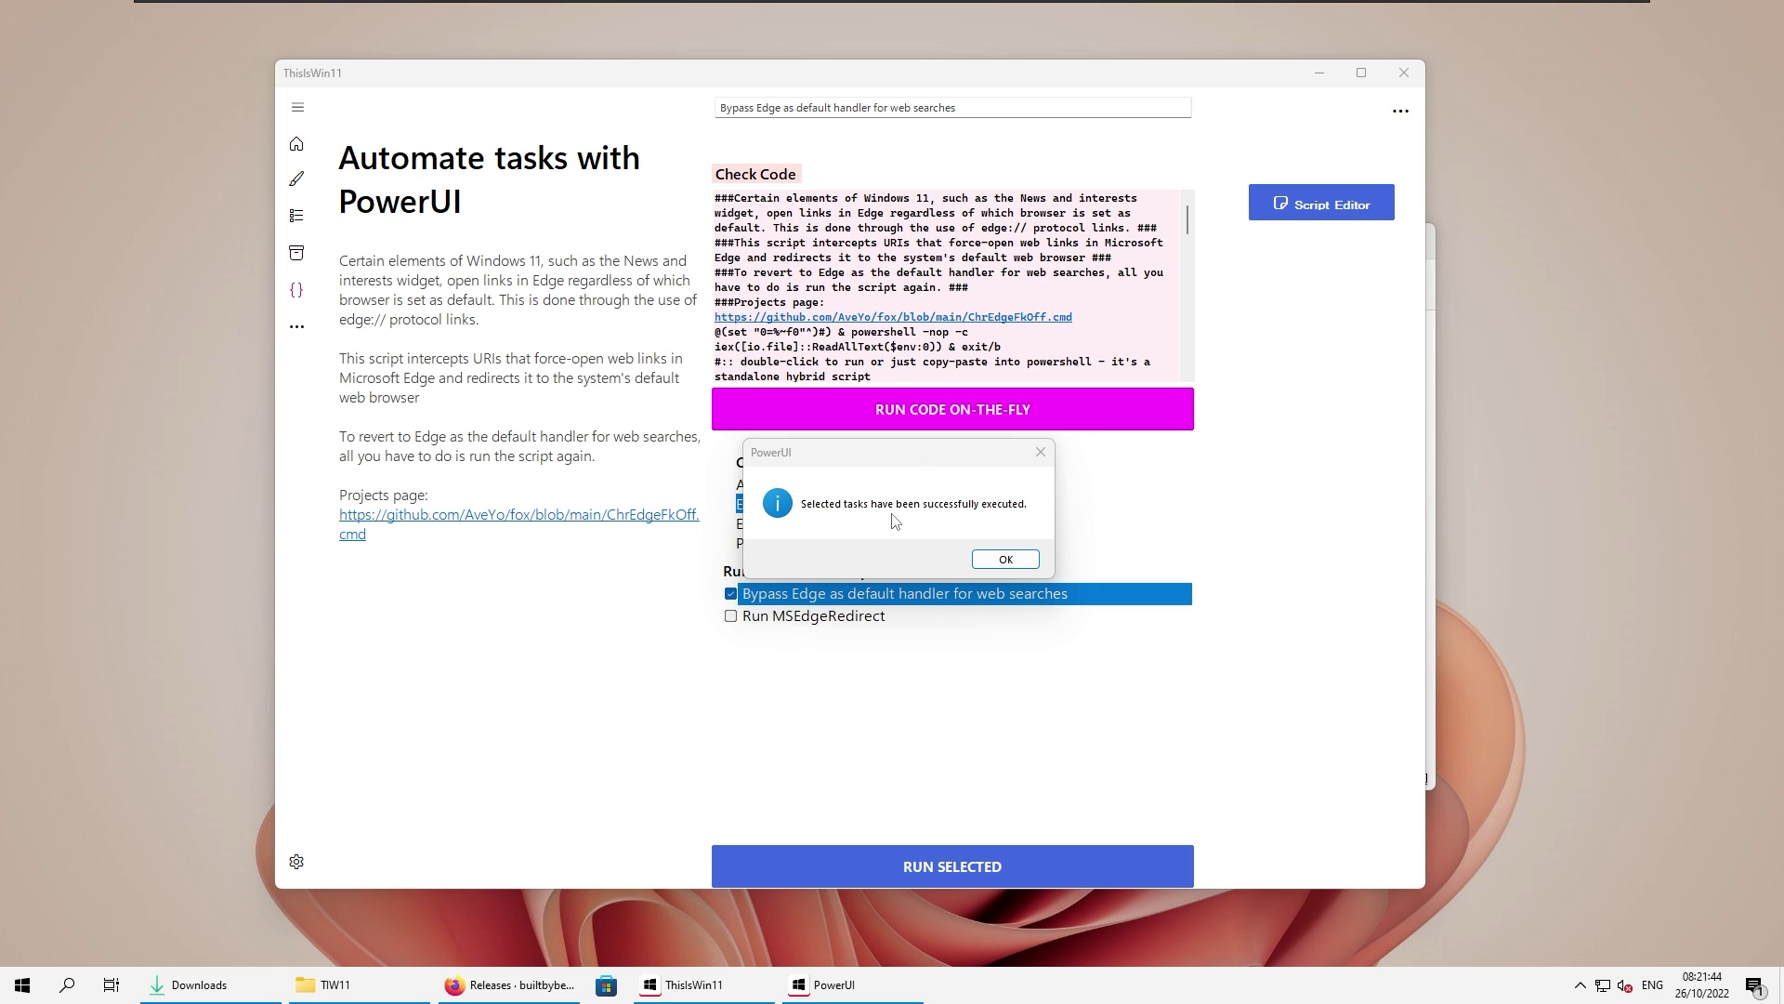
left_click(1025, 561)
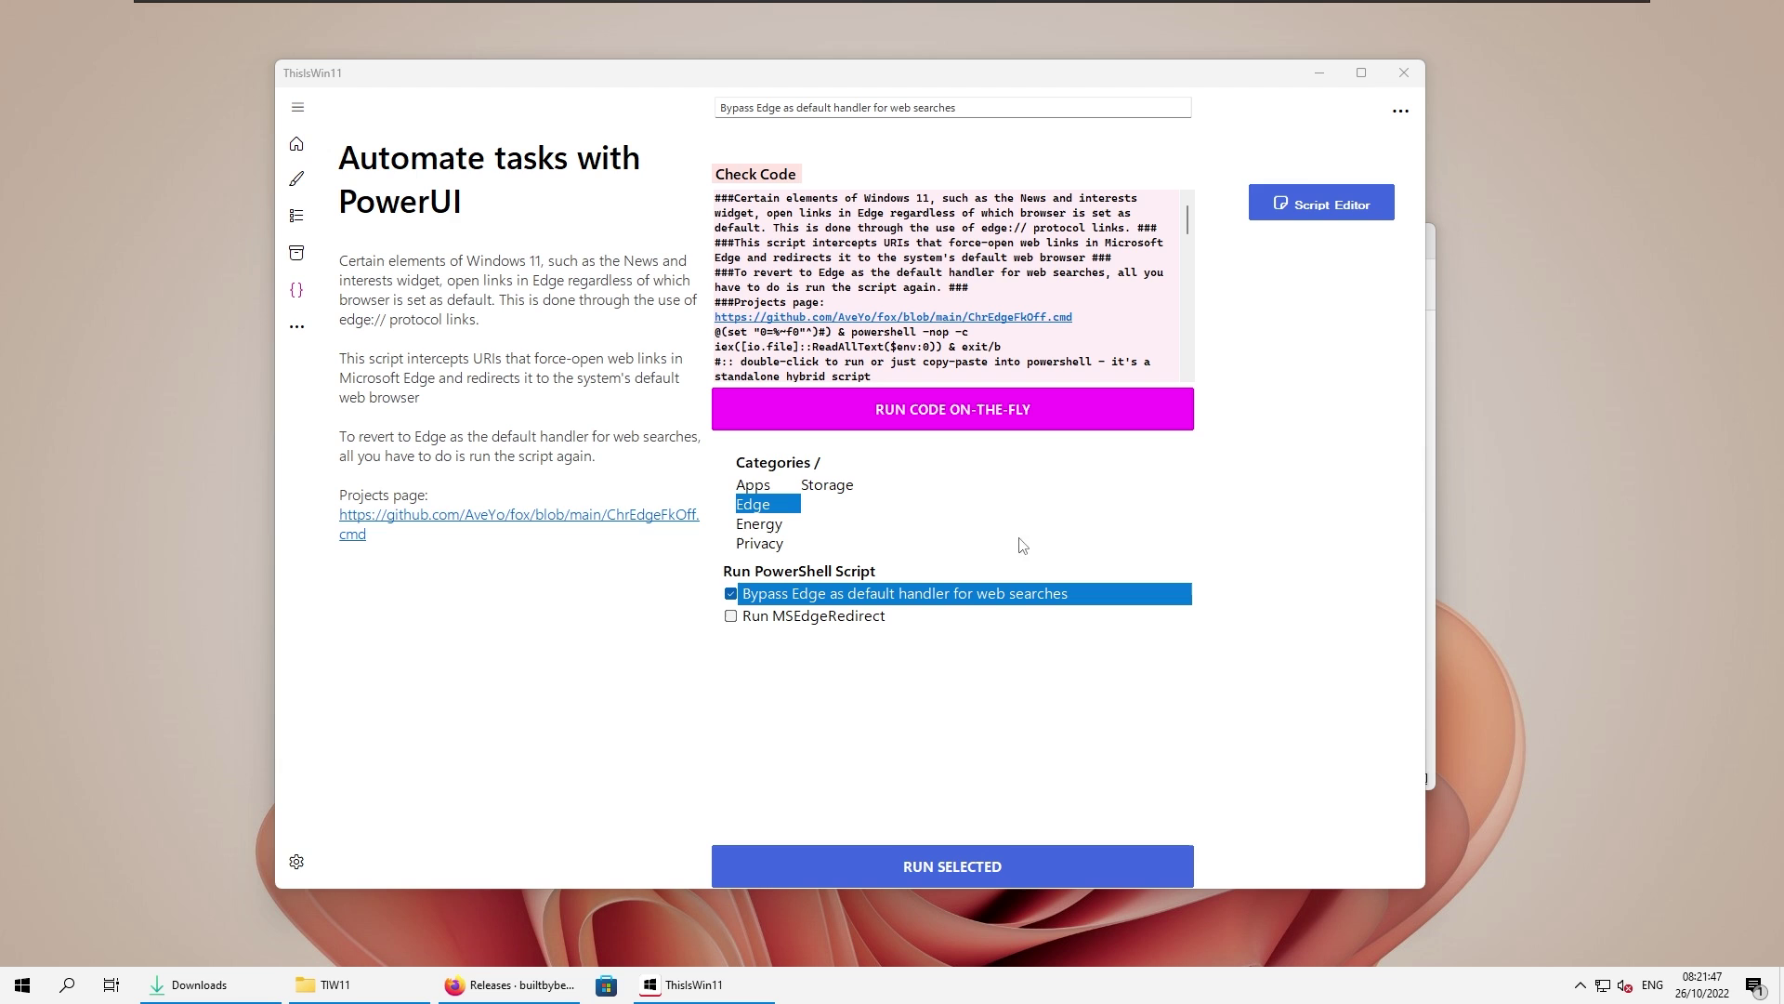
Close ThisIsWin11, then browse PowerToys' File Explorer add-ons, PowerToys Run and Text Extractor pages.
left_click(1403, 74)
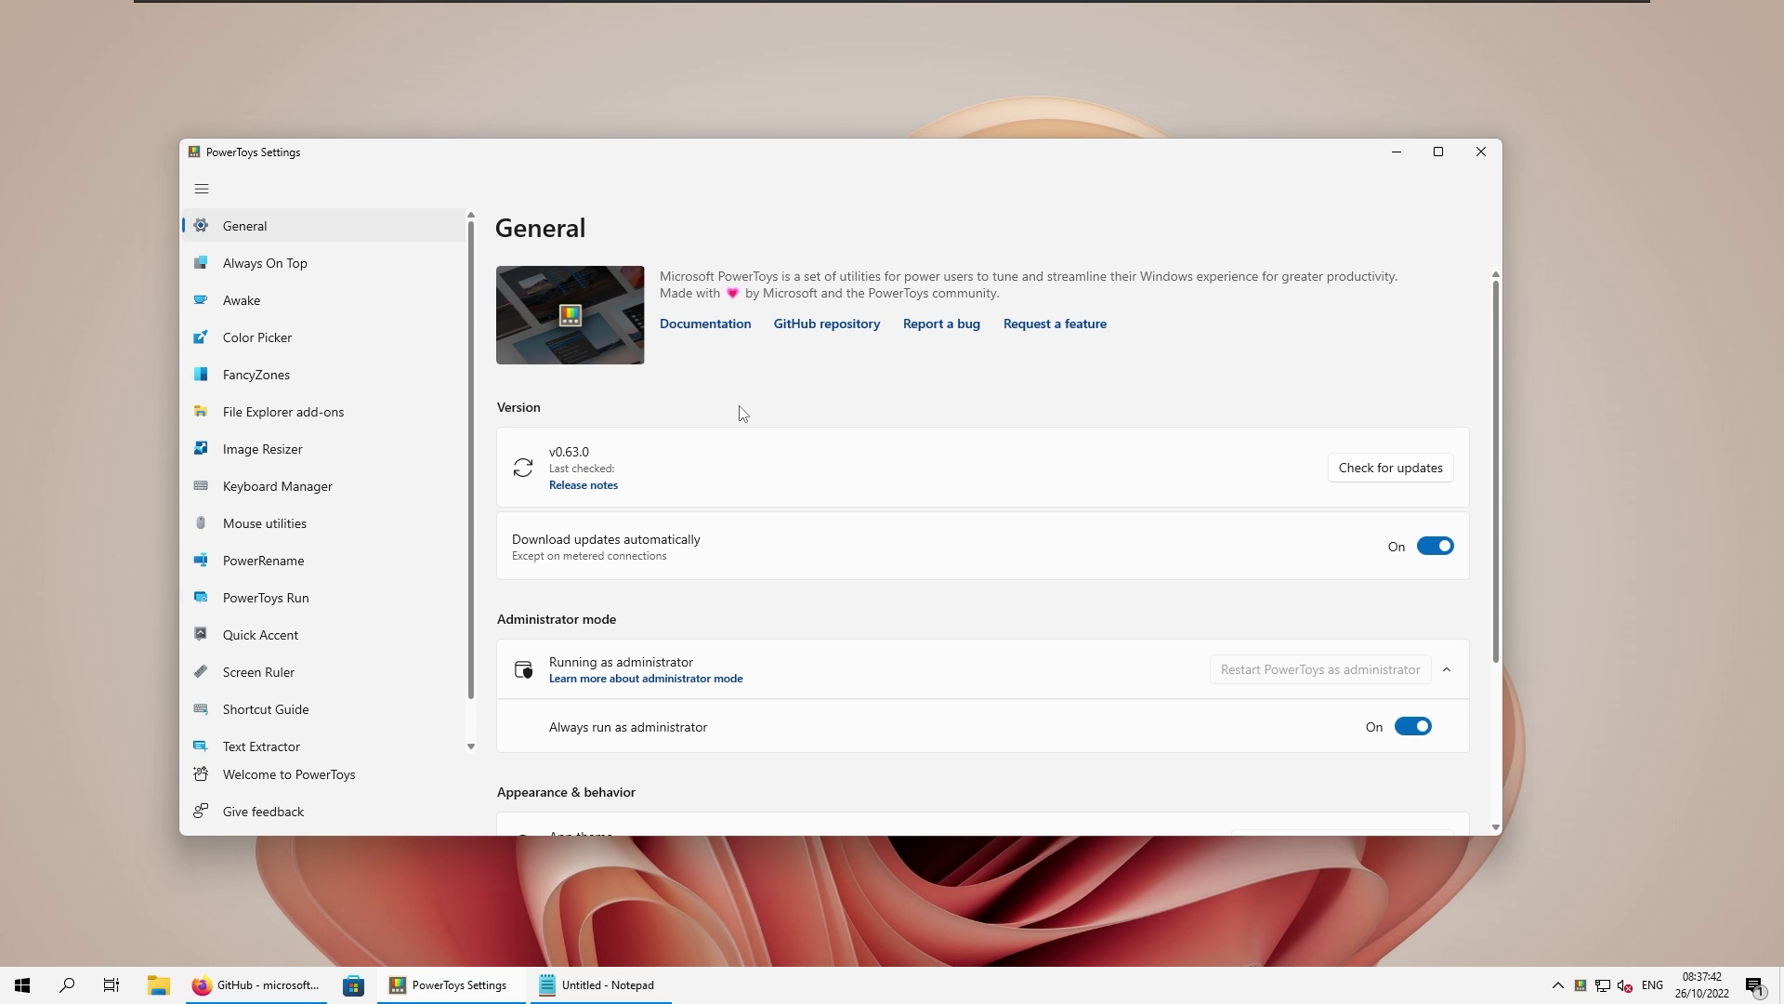
left_click(395, 411)
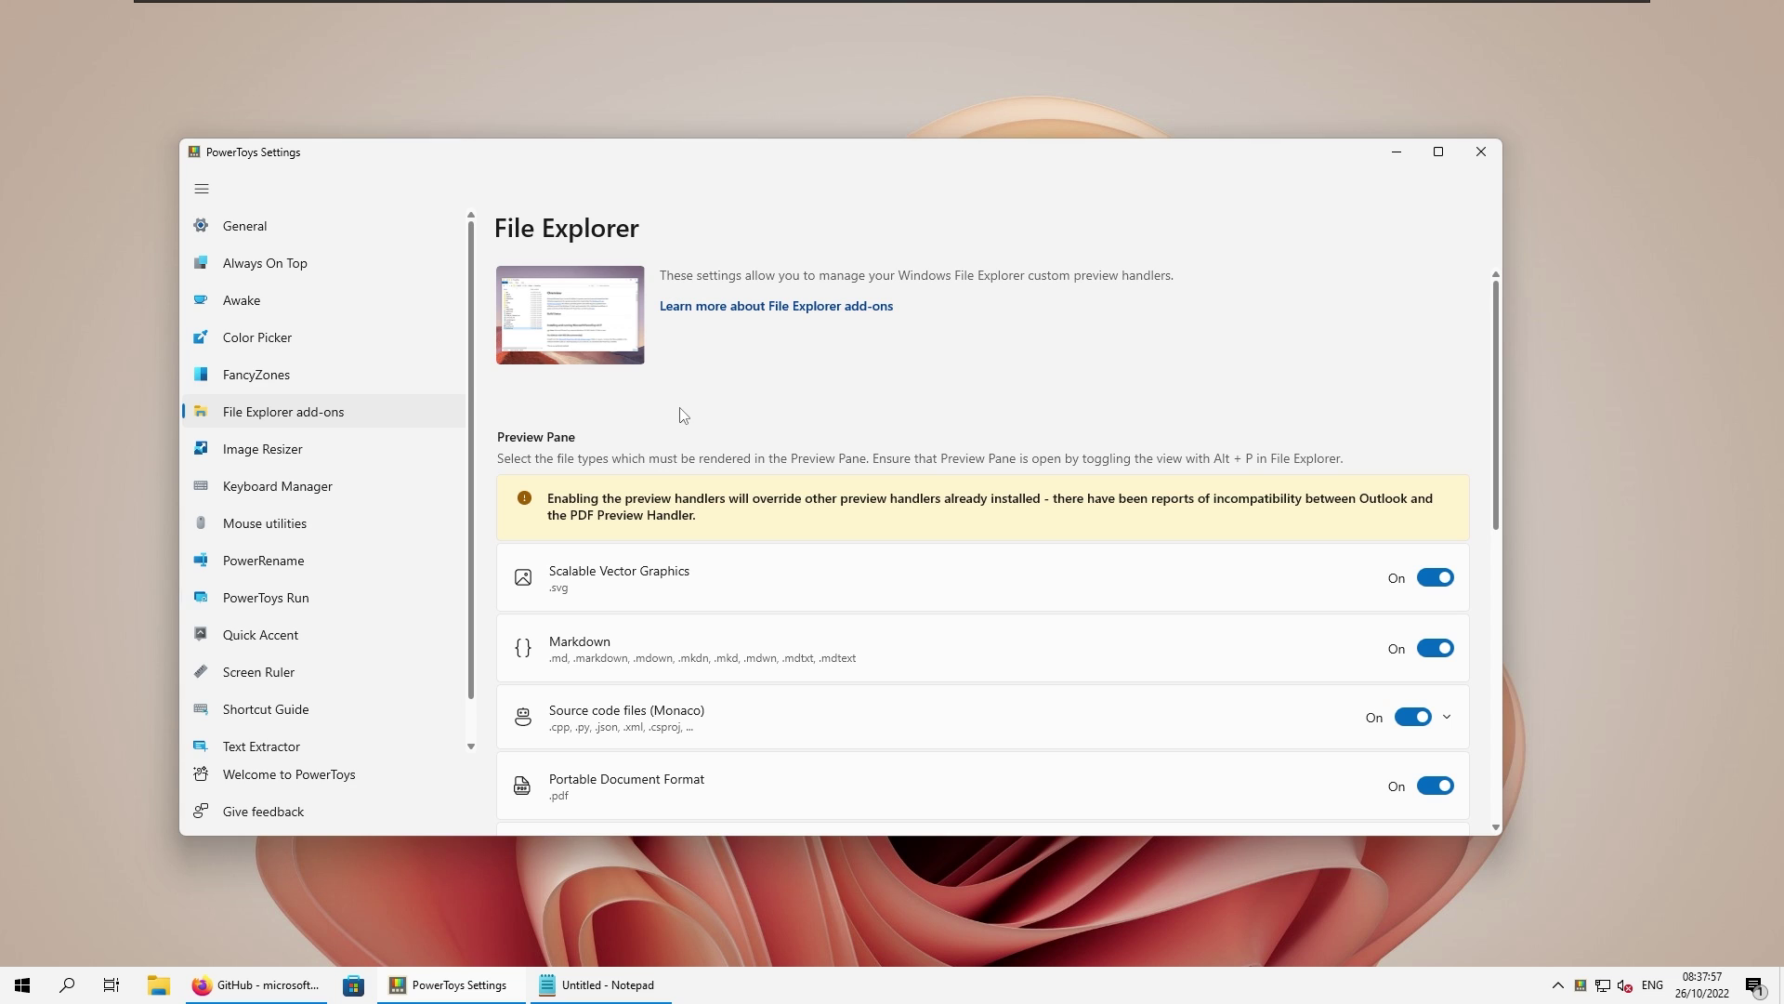
left_click(375, 594)
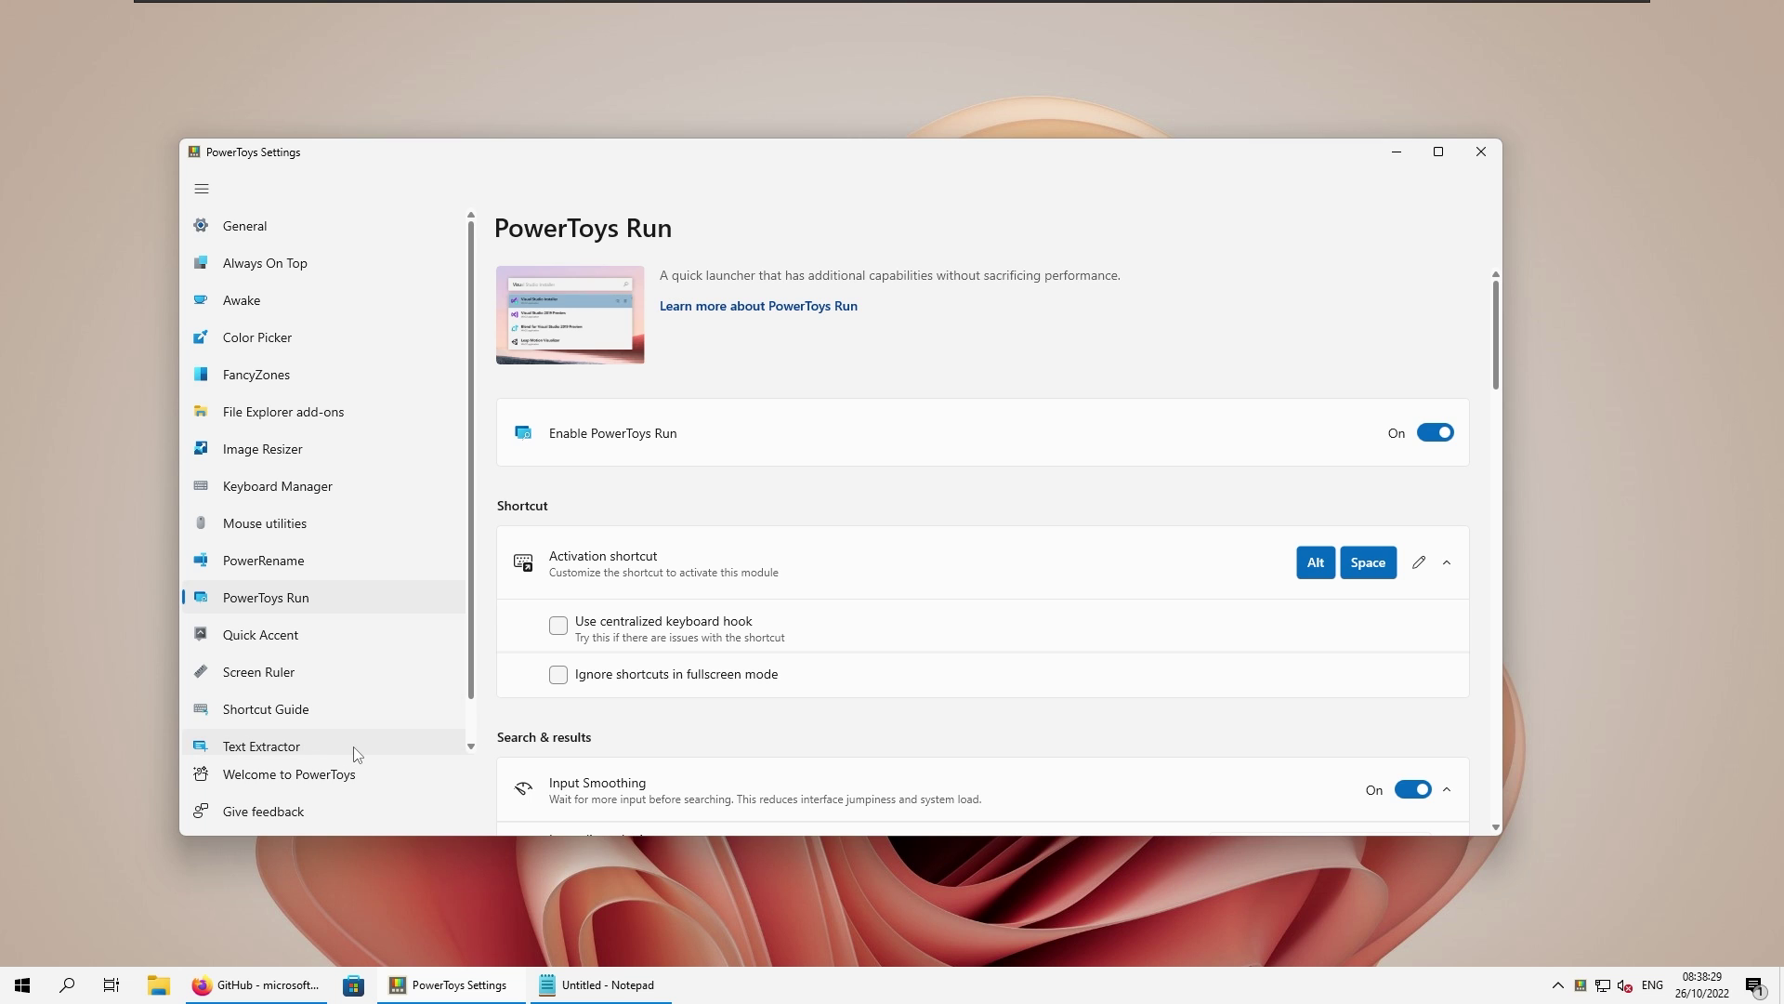
left_click(356, 749)
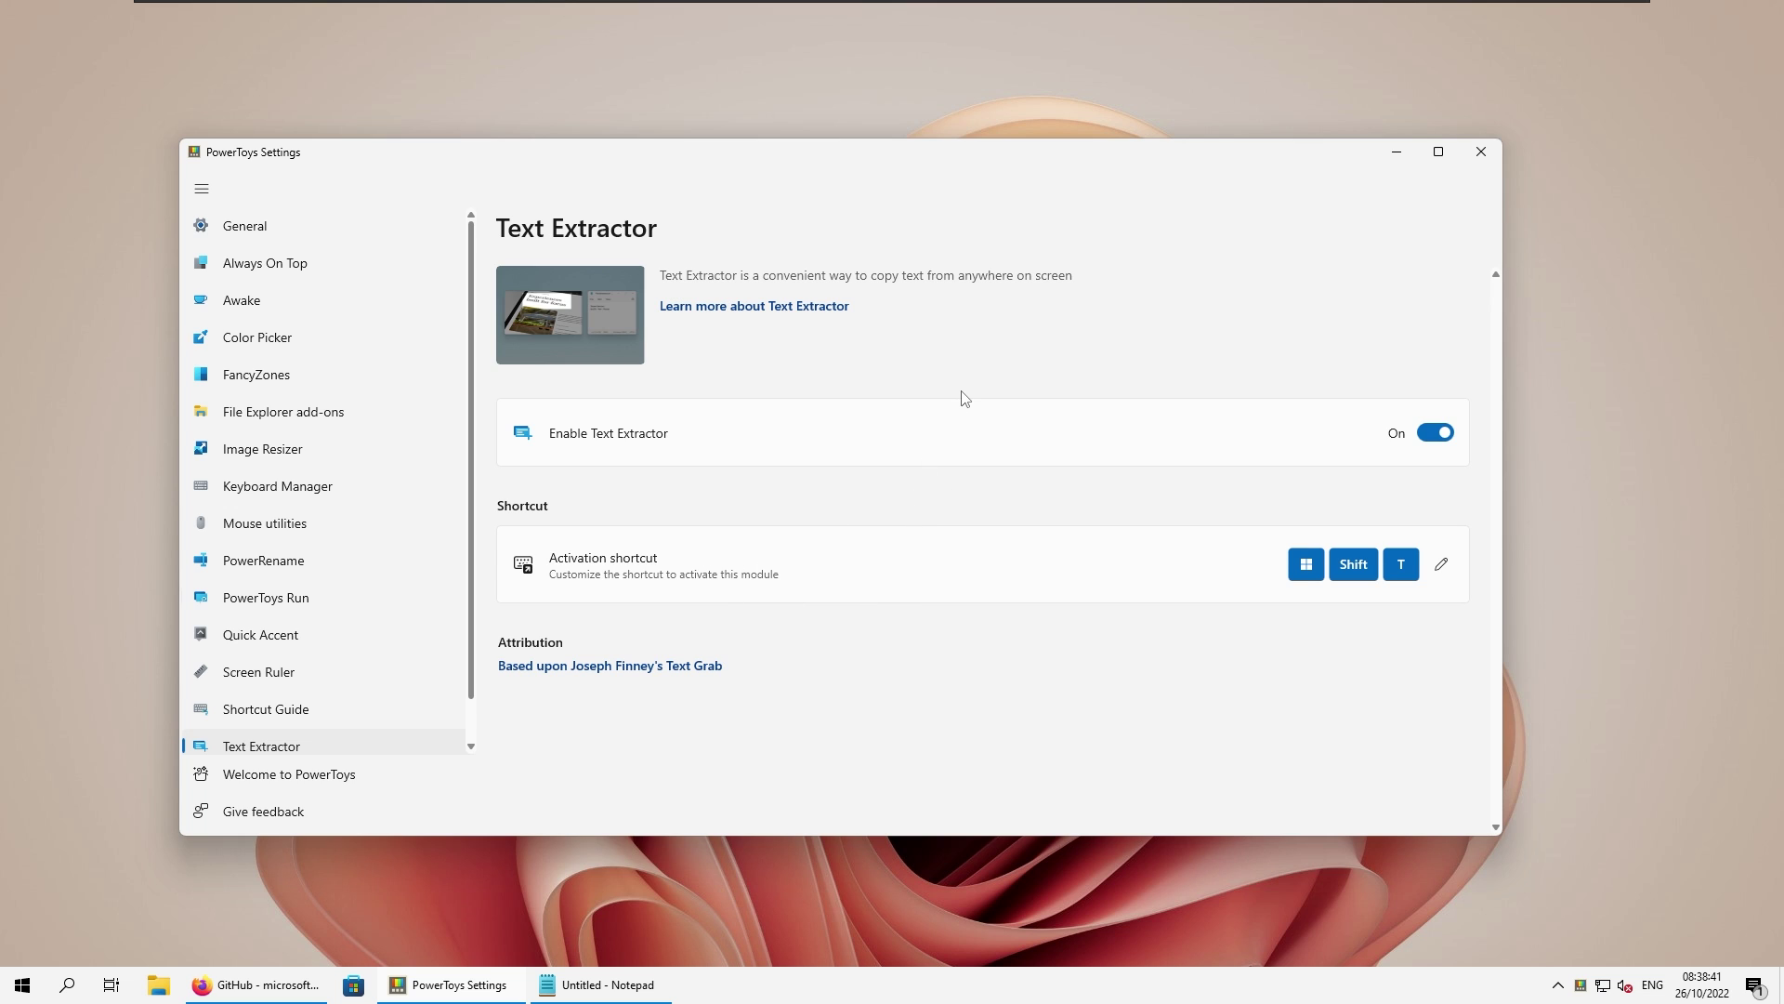
Capture the Text Extractor description line with Win+Shift+T and paste it into Notepad.
key("super+shift+t")
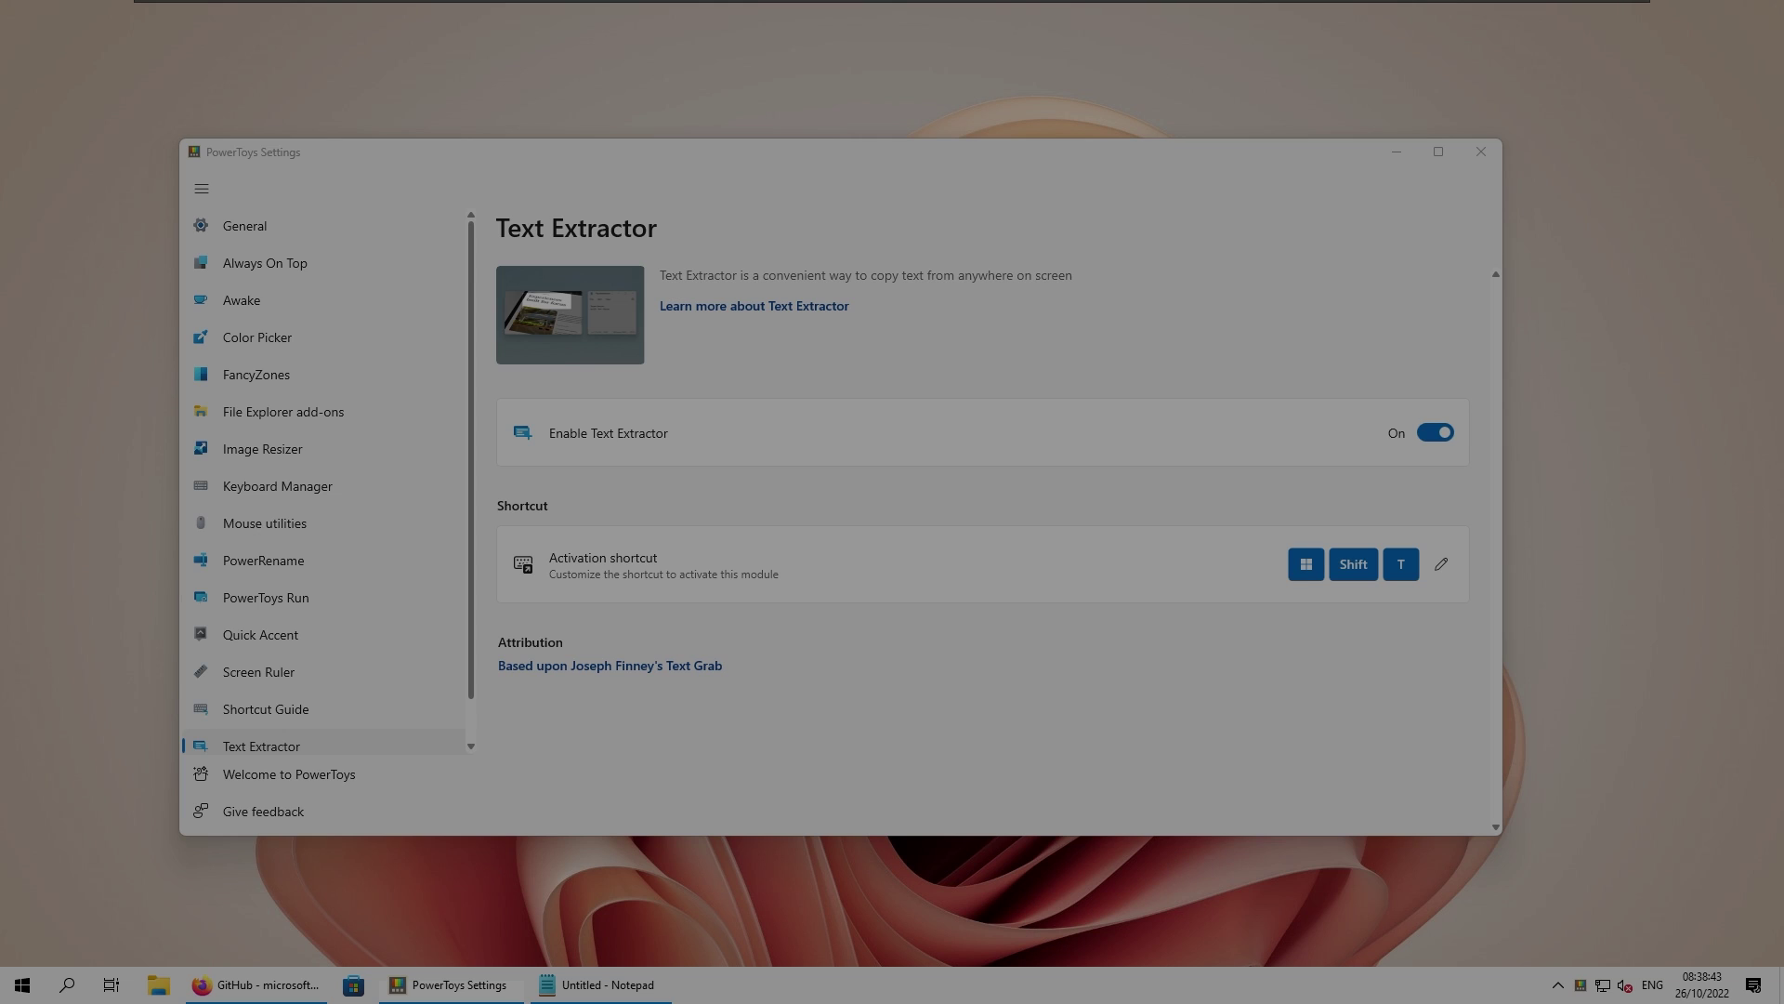
left_click_drag(652, 263, 1079, 295)
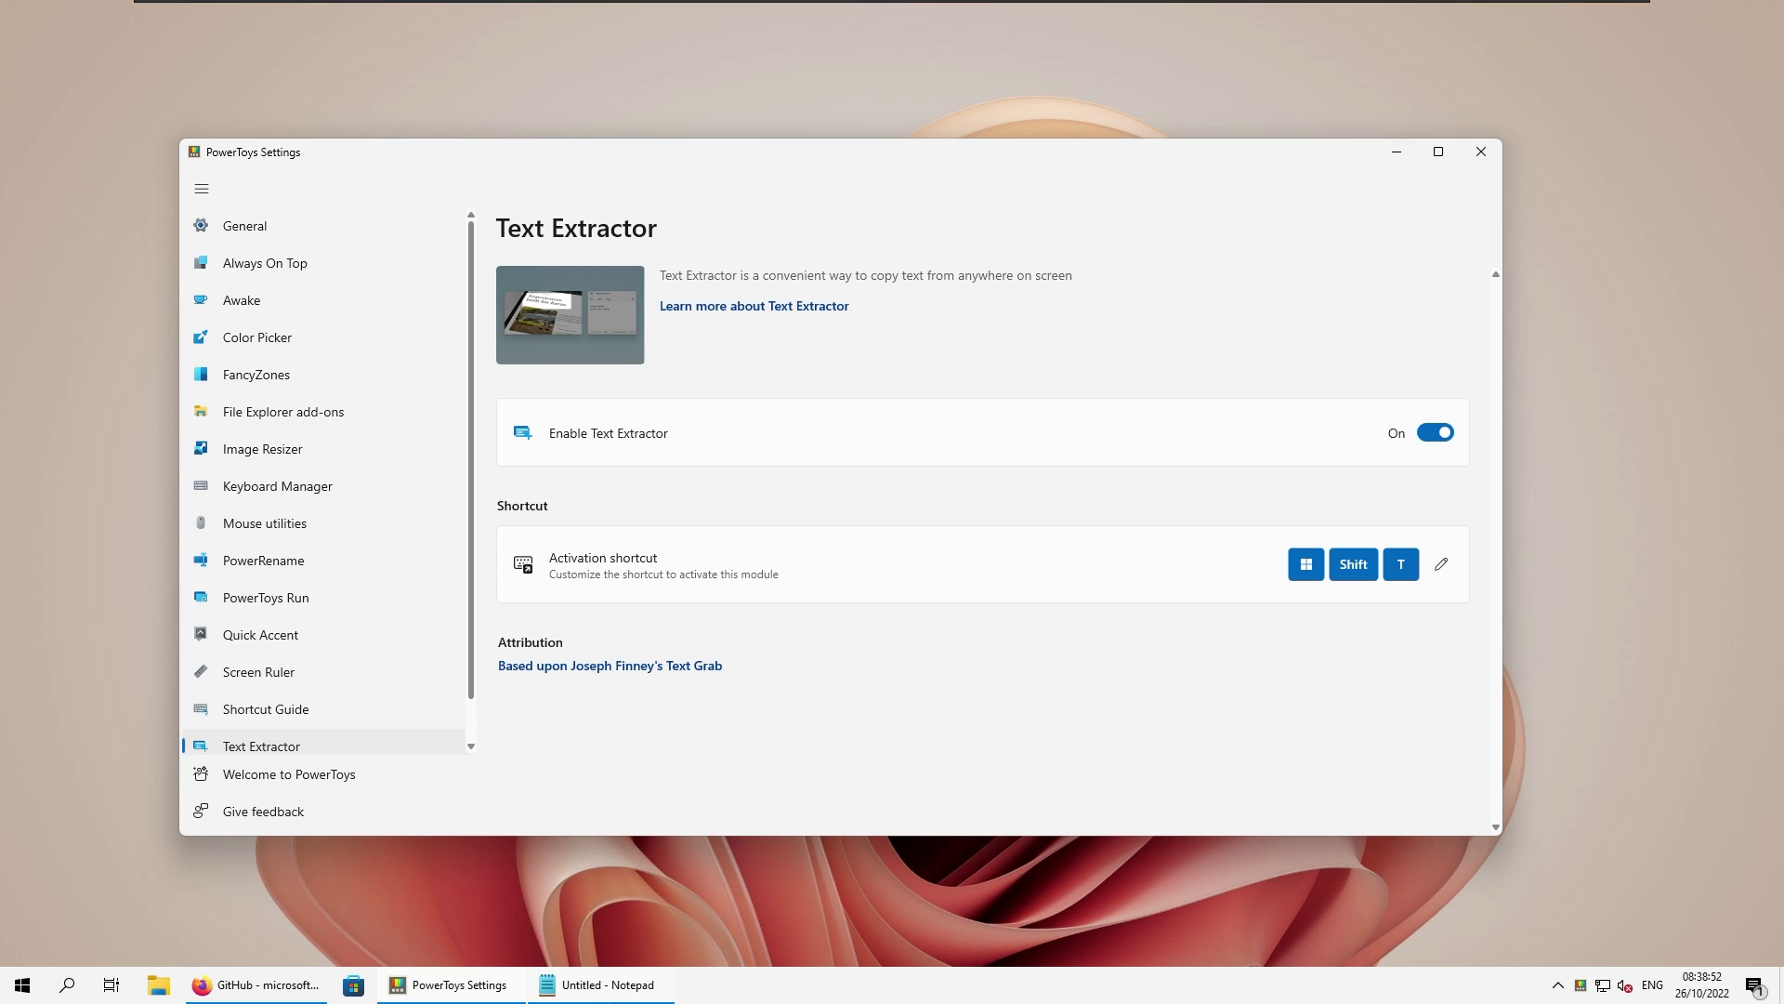
left_click(599, 984)
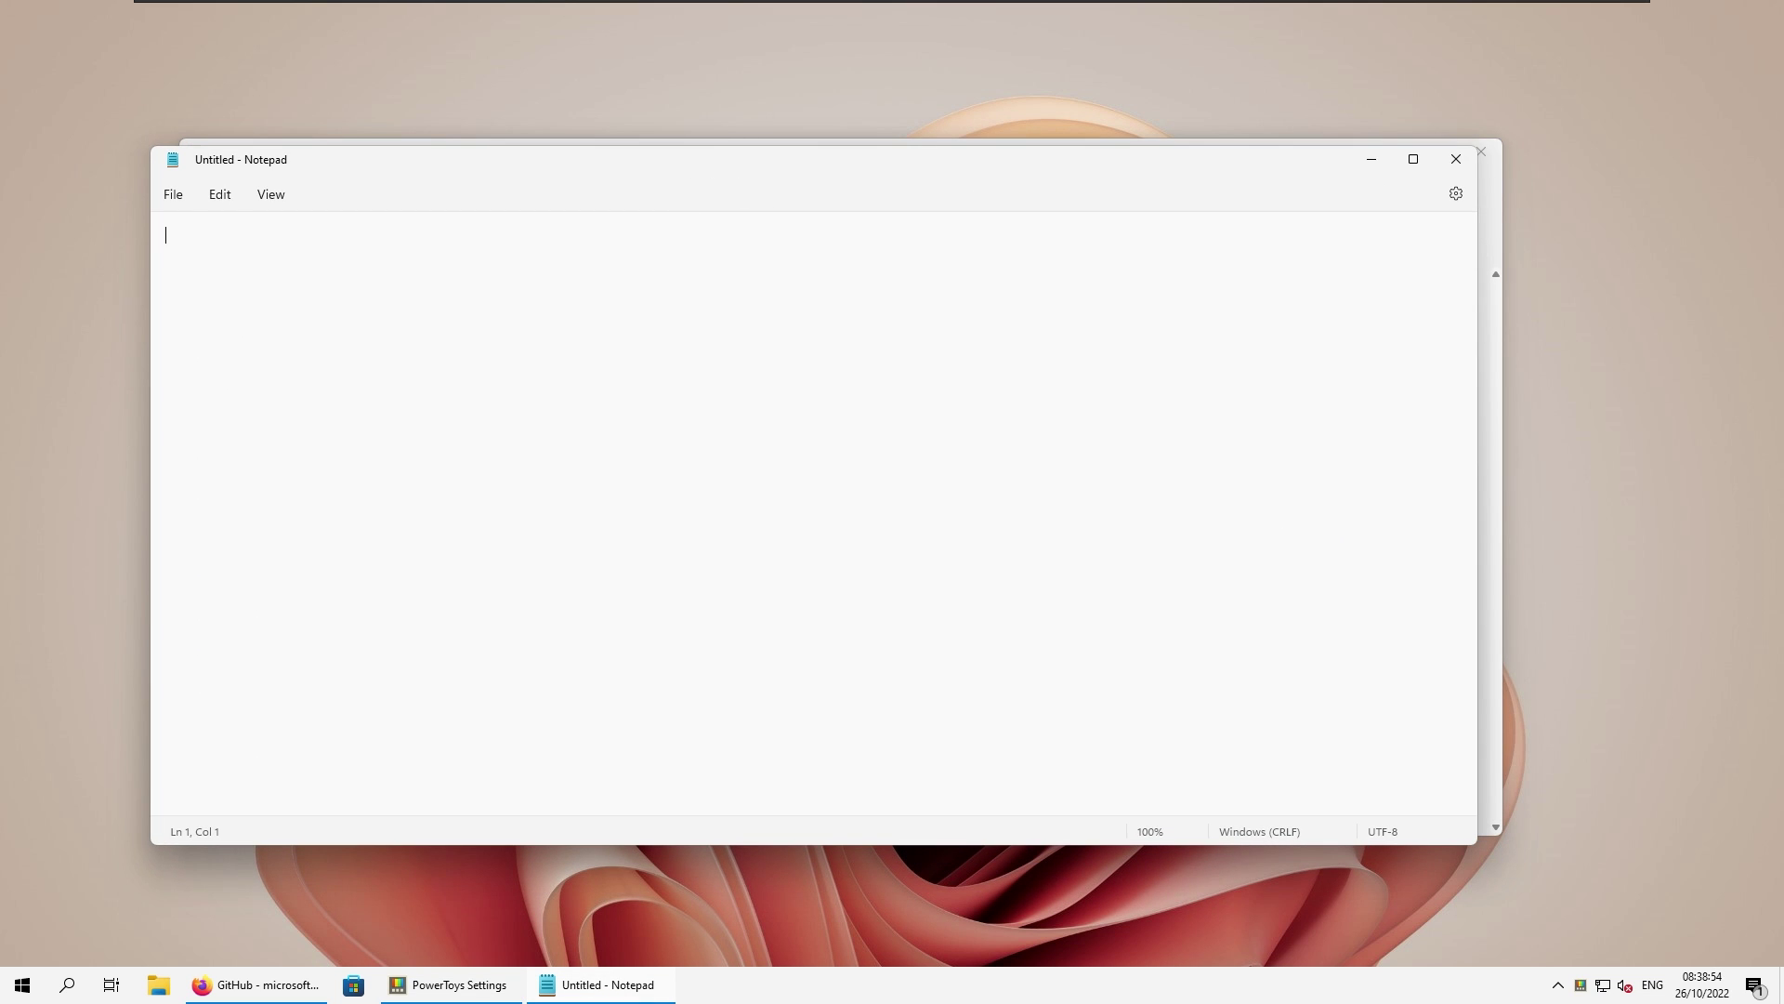
type("Text Extractor is a convenient way to copy text from anywhere on screen")
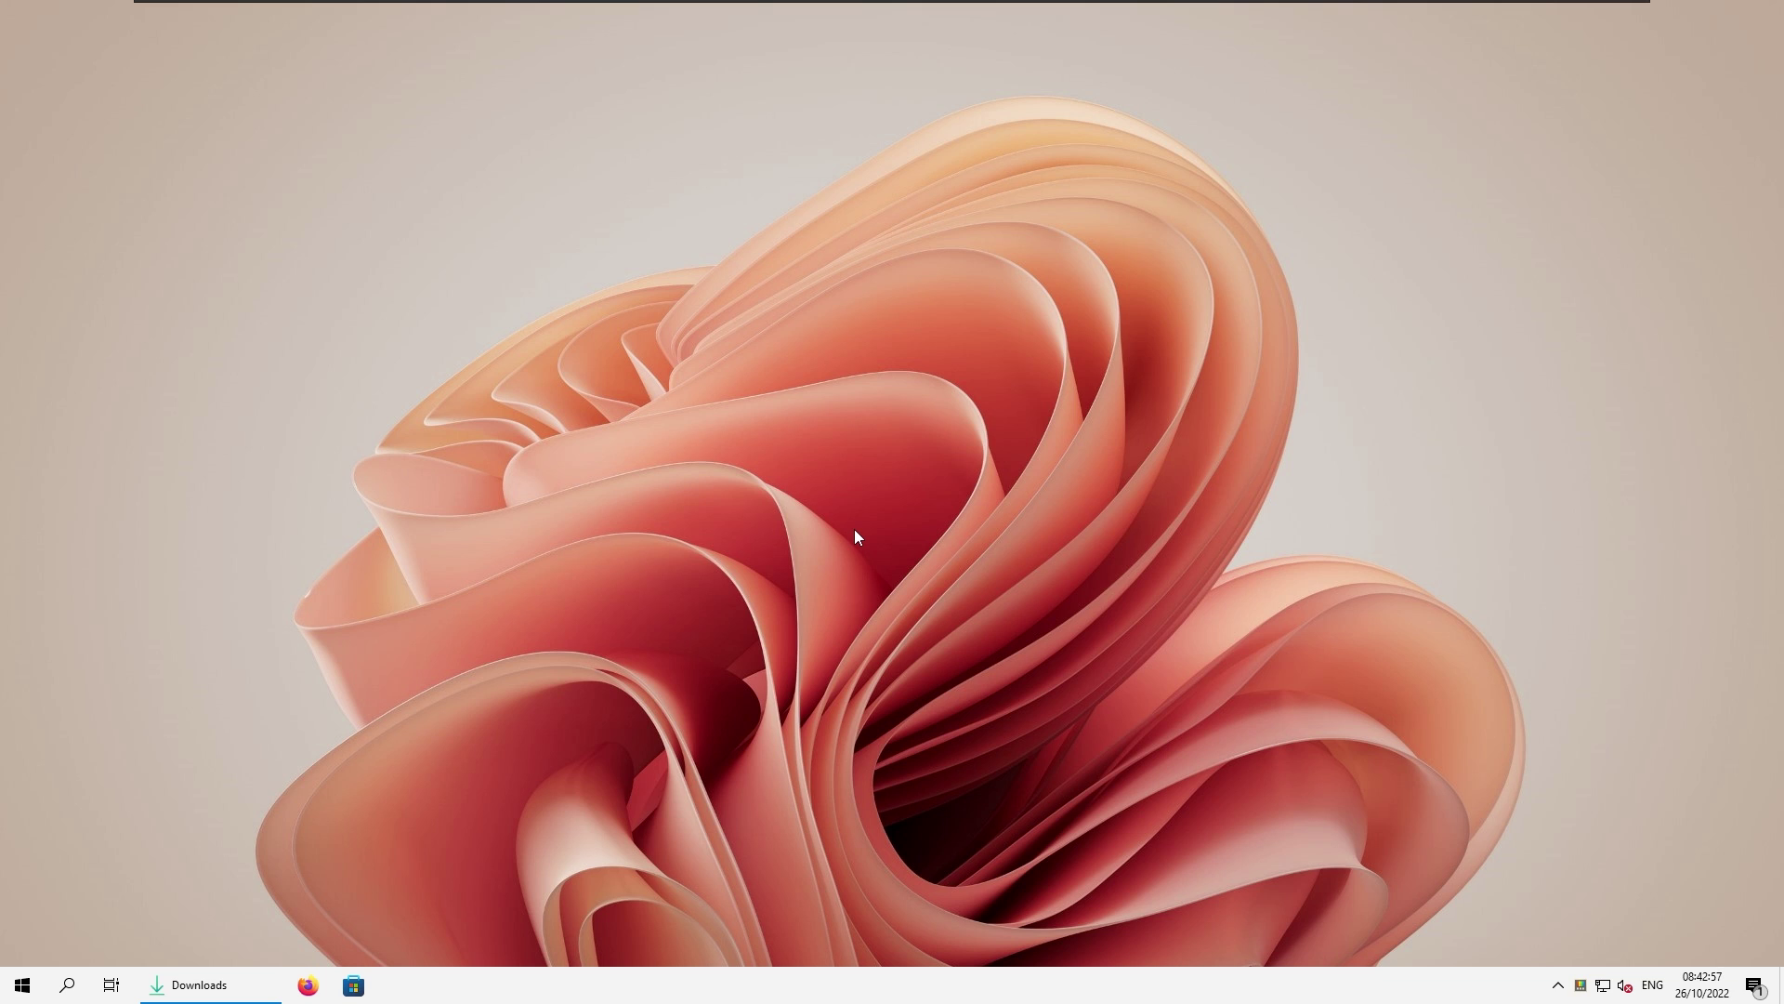
Open Programs and Features from Start and uninstall ExplorerPatcher, approving UAC and confirmation.
key("super")
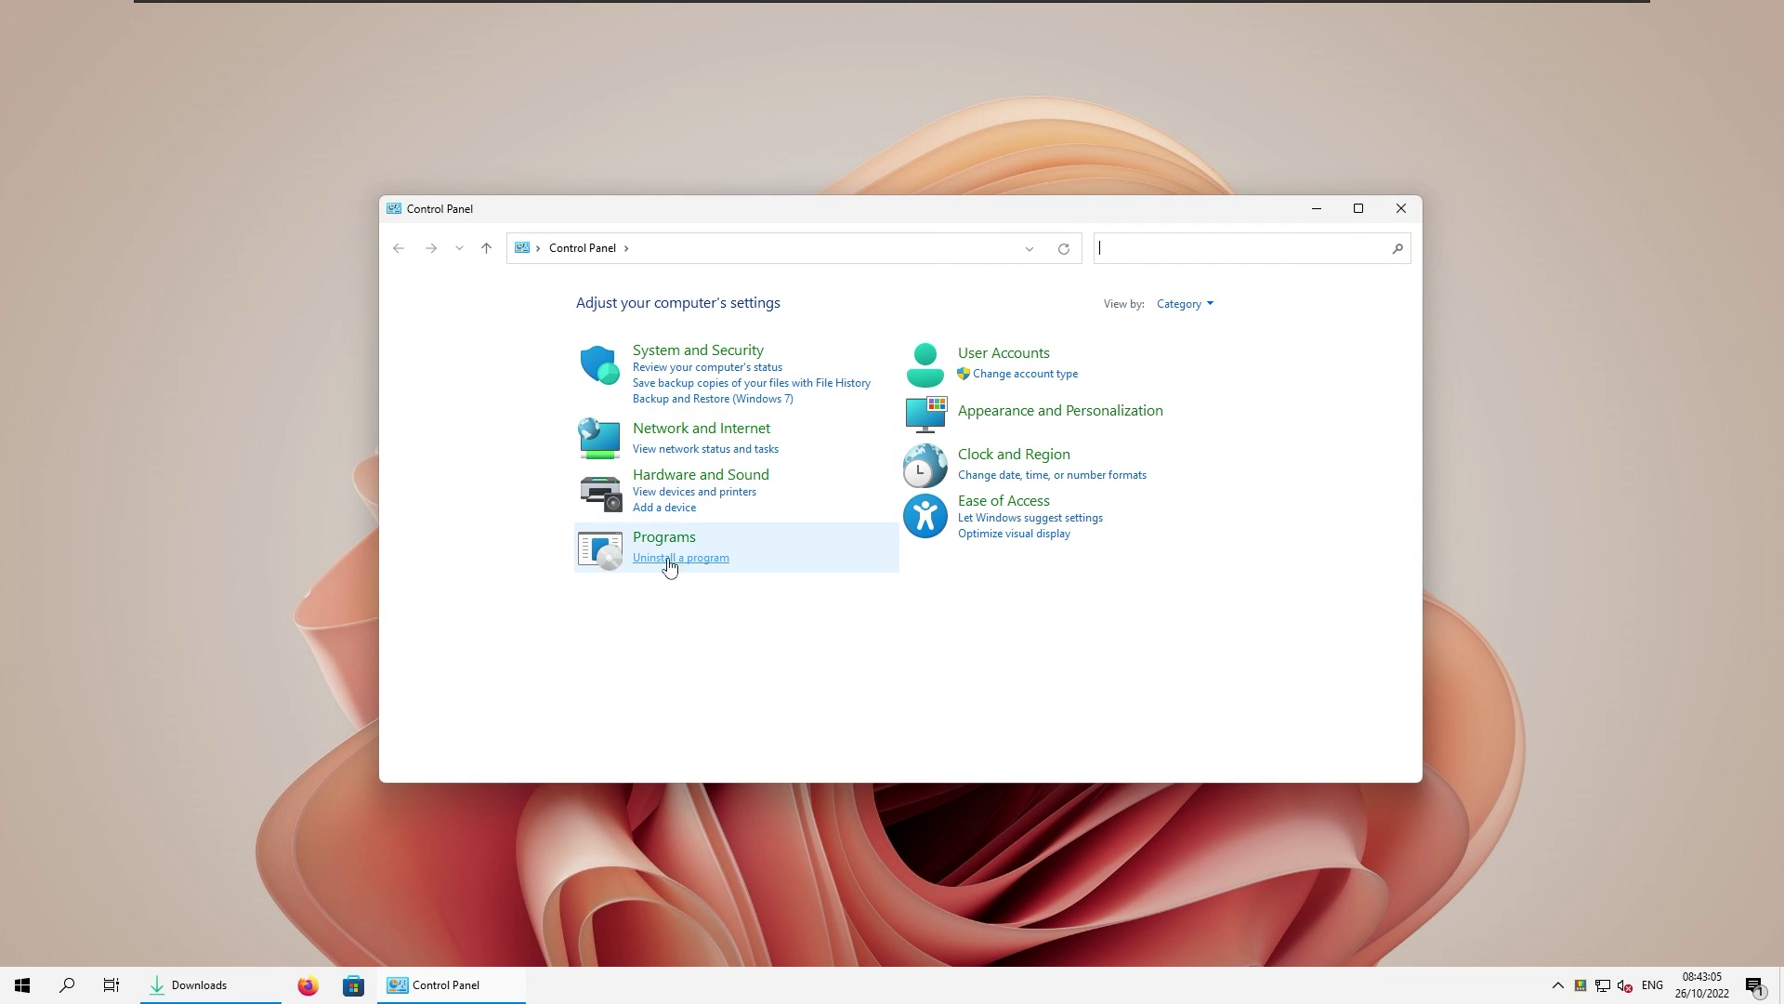
left_click(681, 558)
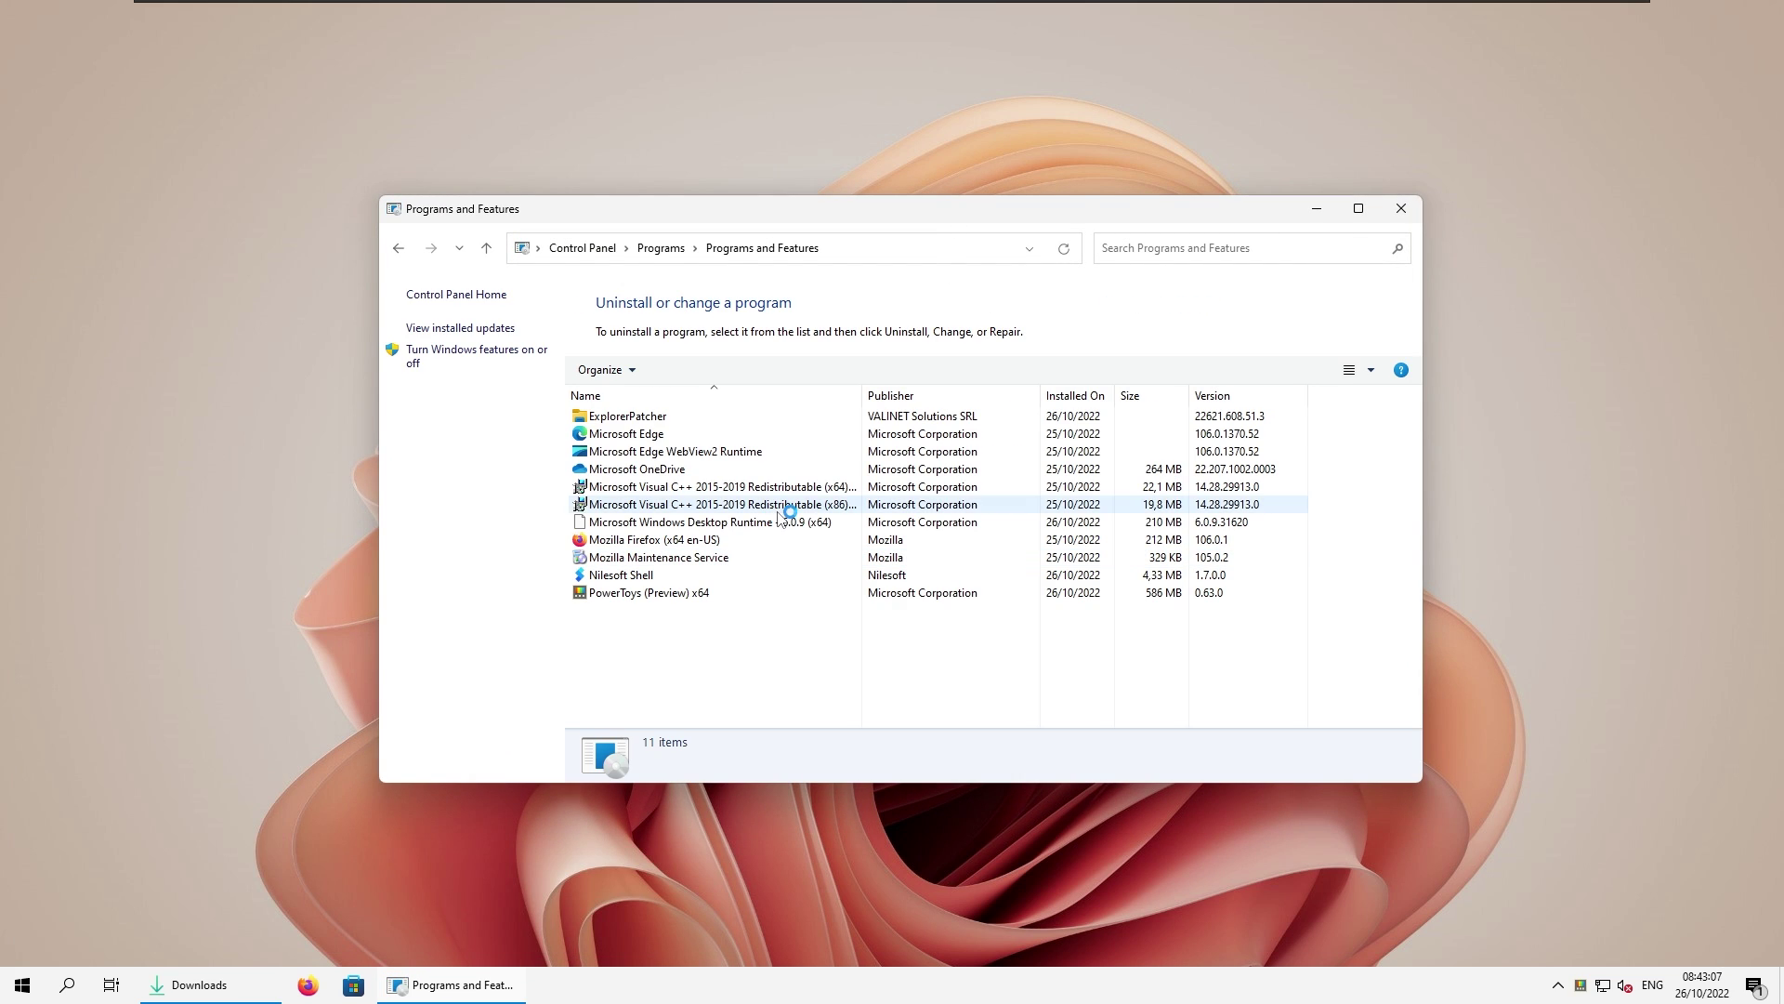
left_click(749, 415)
left_click(683, 371)
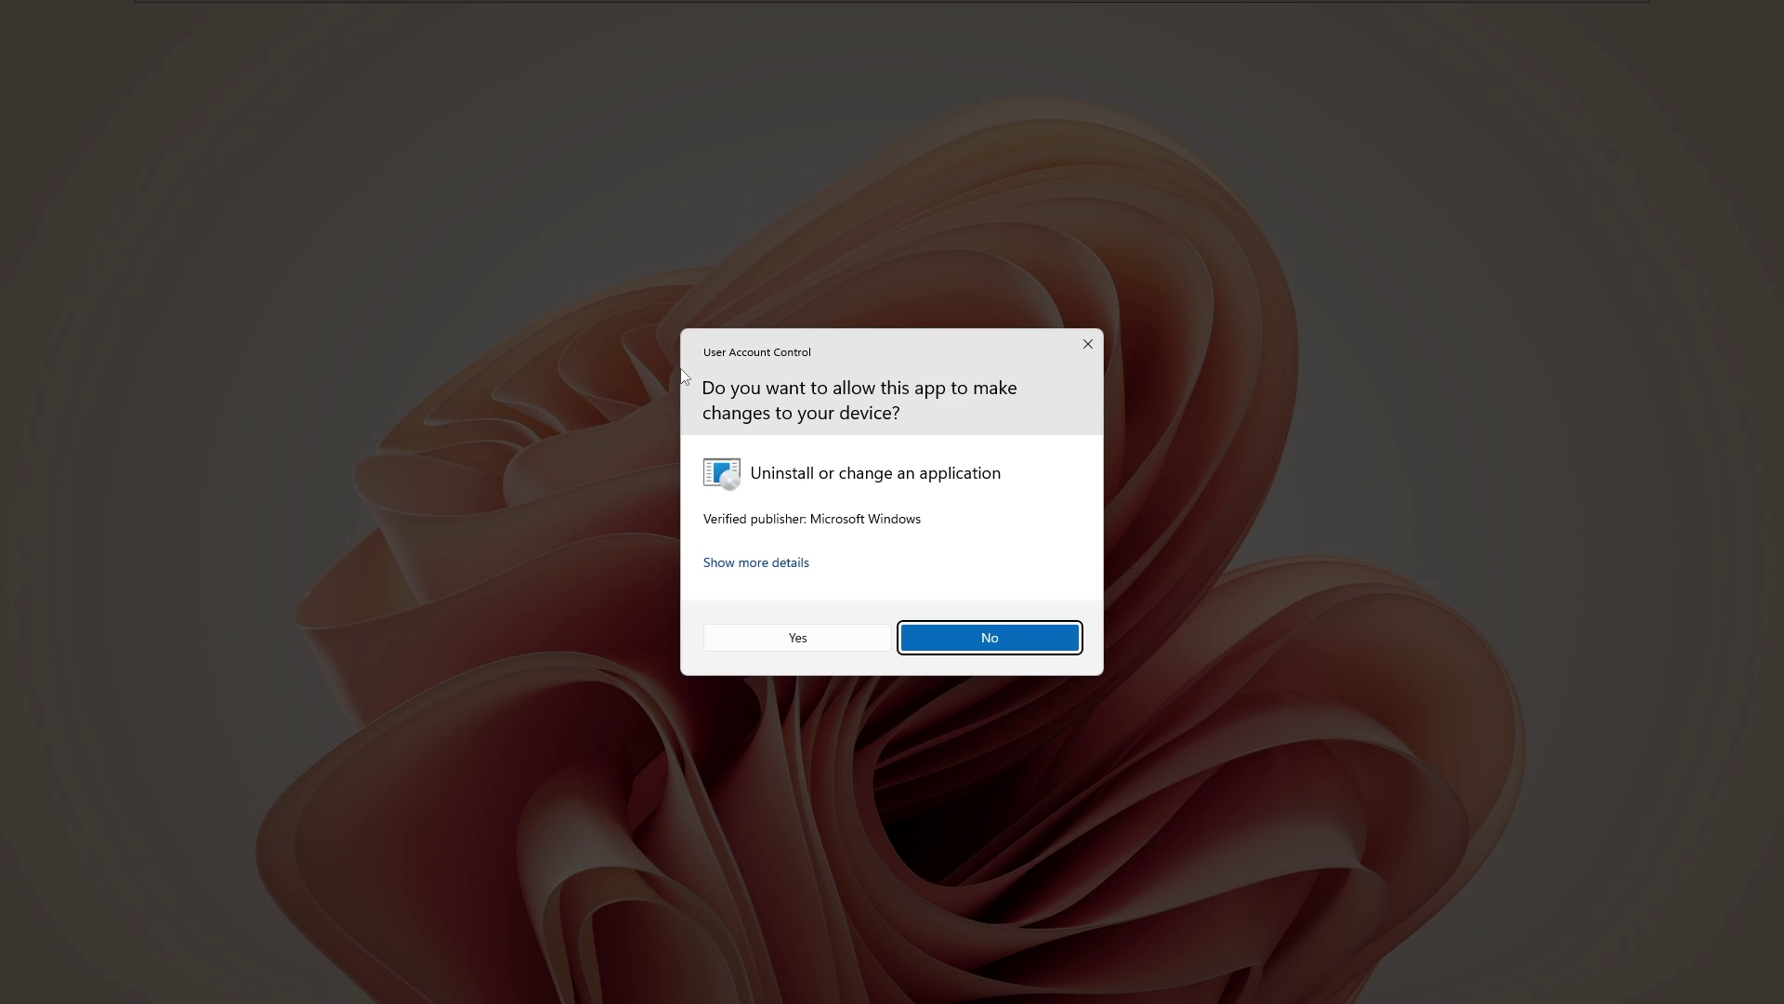
left_click(841, 639)
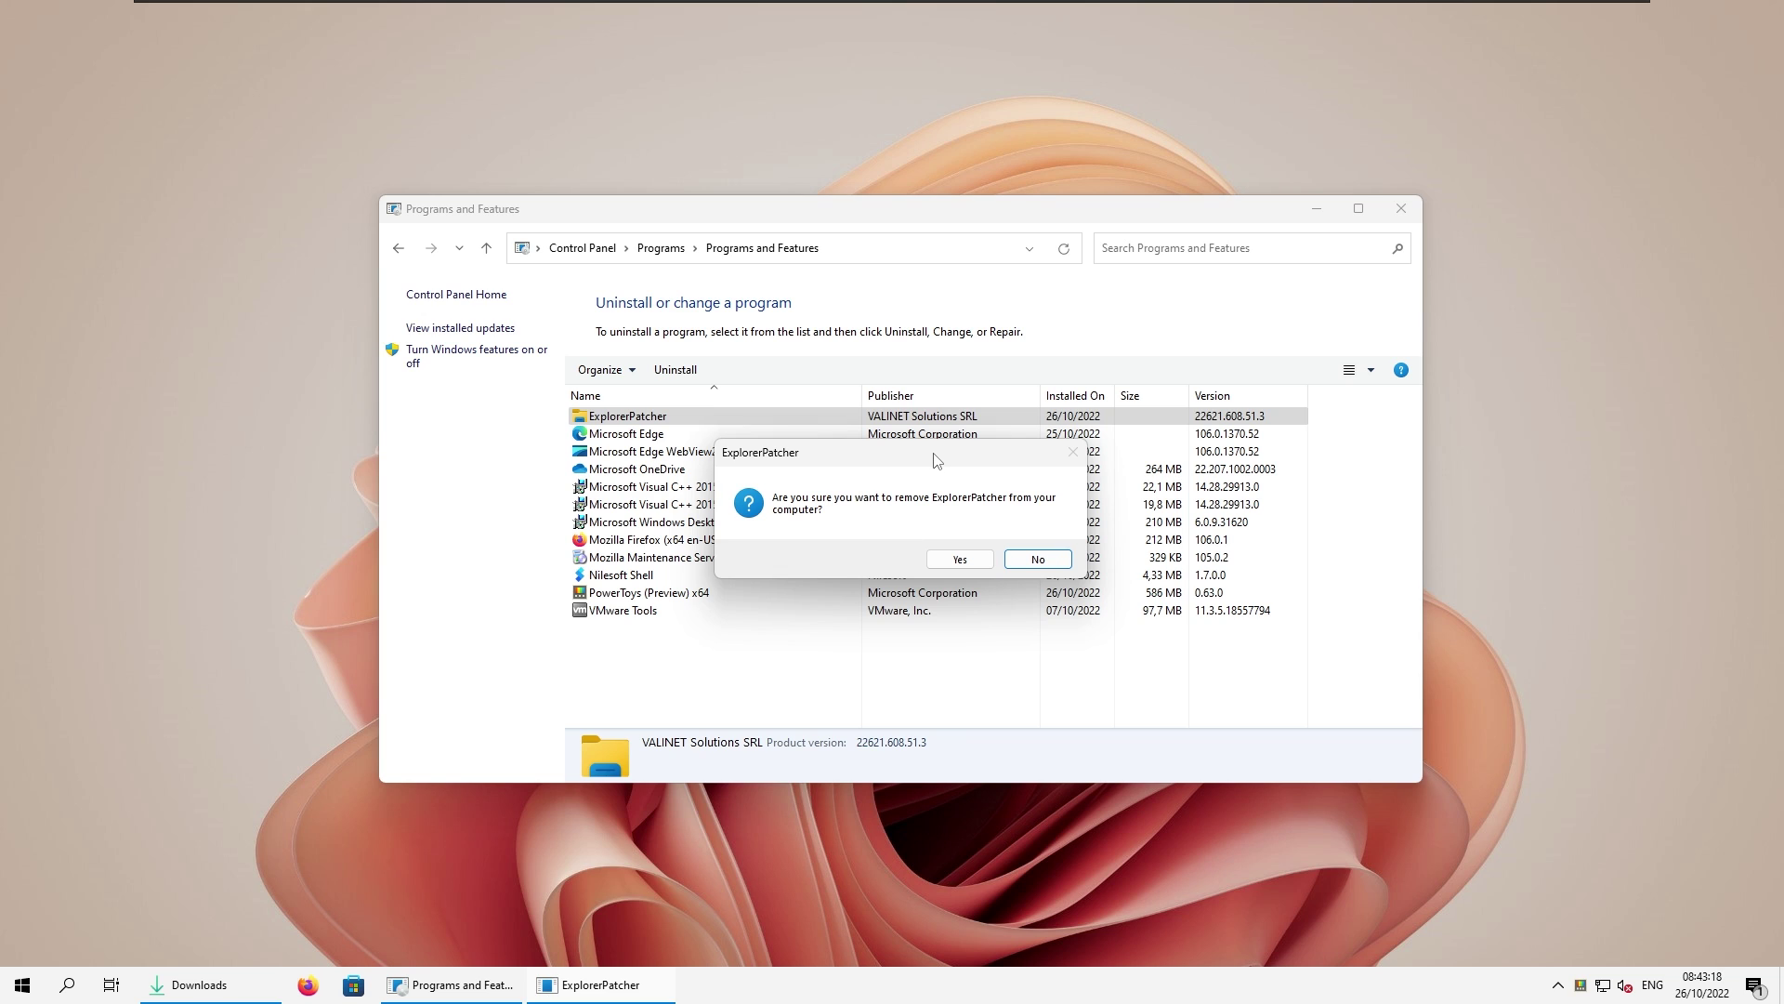
left_click(960, 559)
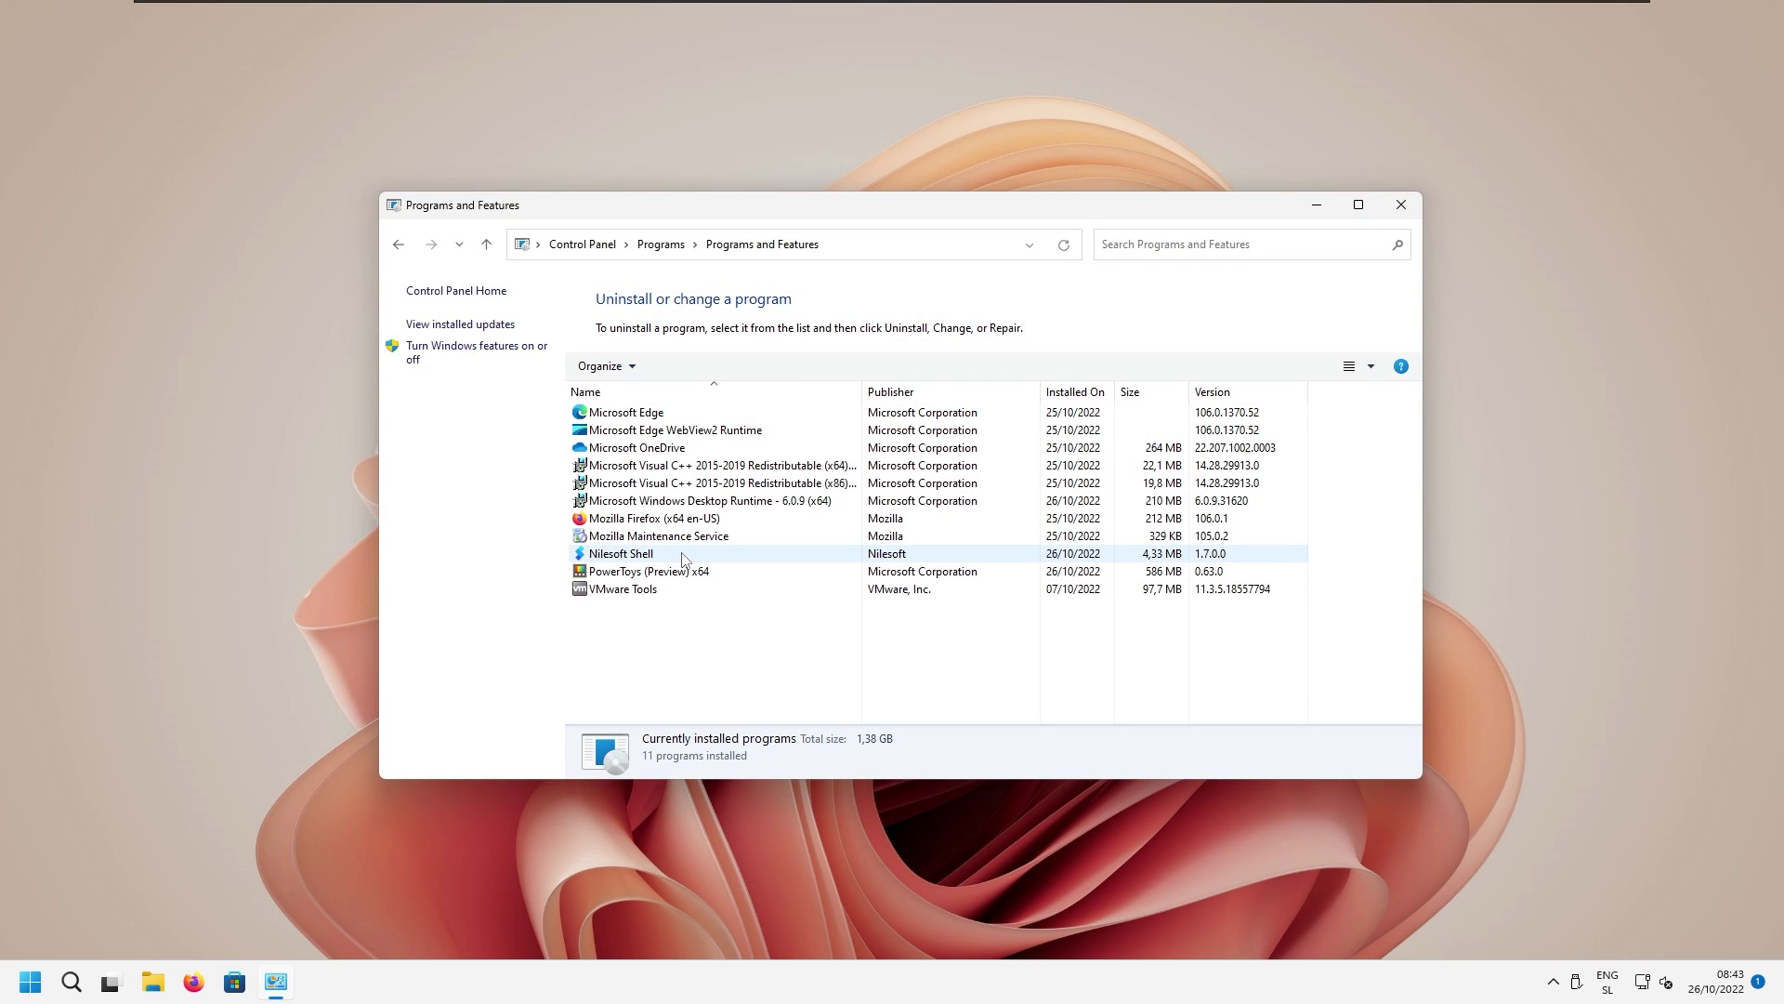
Uninstall Nilesoft Shell and PowerToys (Preview) x64, approving each permission prompt.
left_click(686, 554)
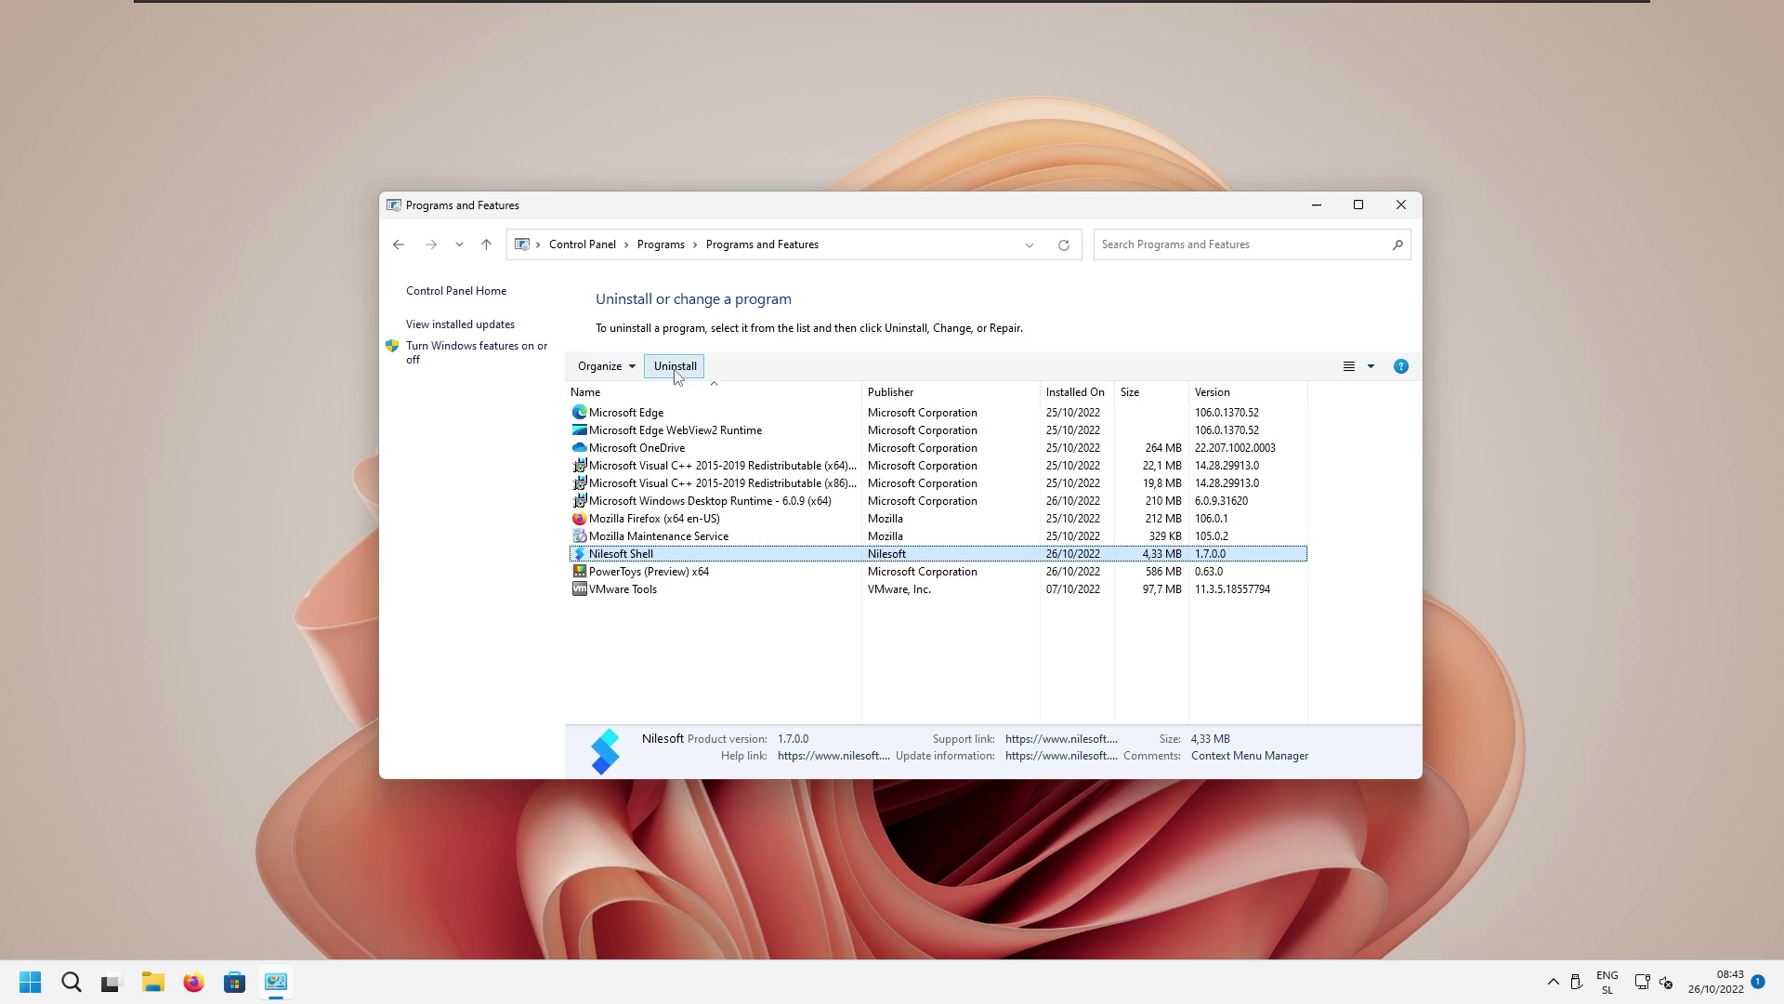
left_click(675, 366)
left_click(834, 648)
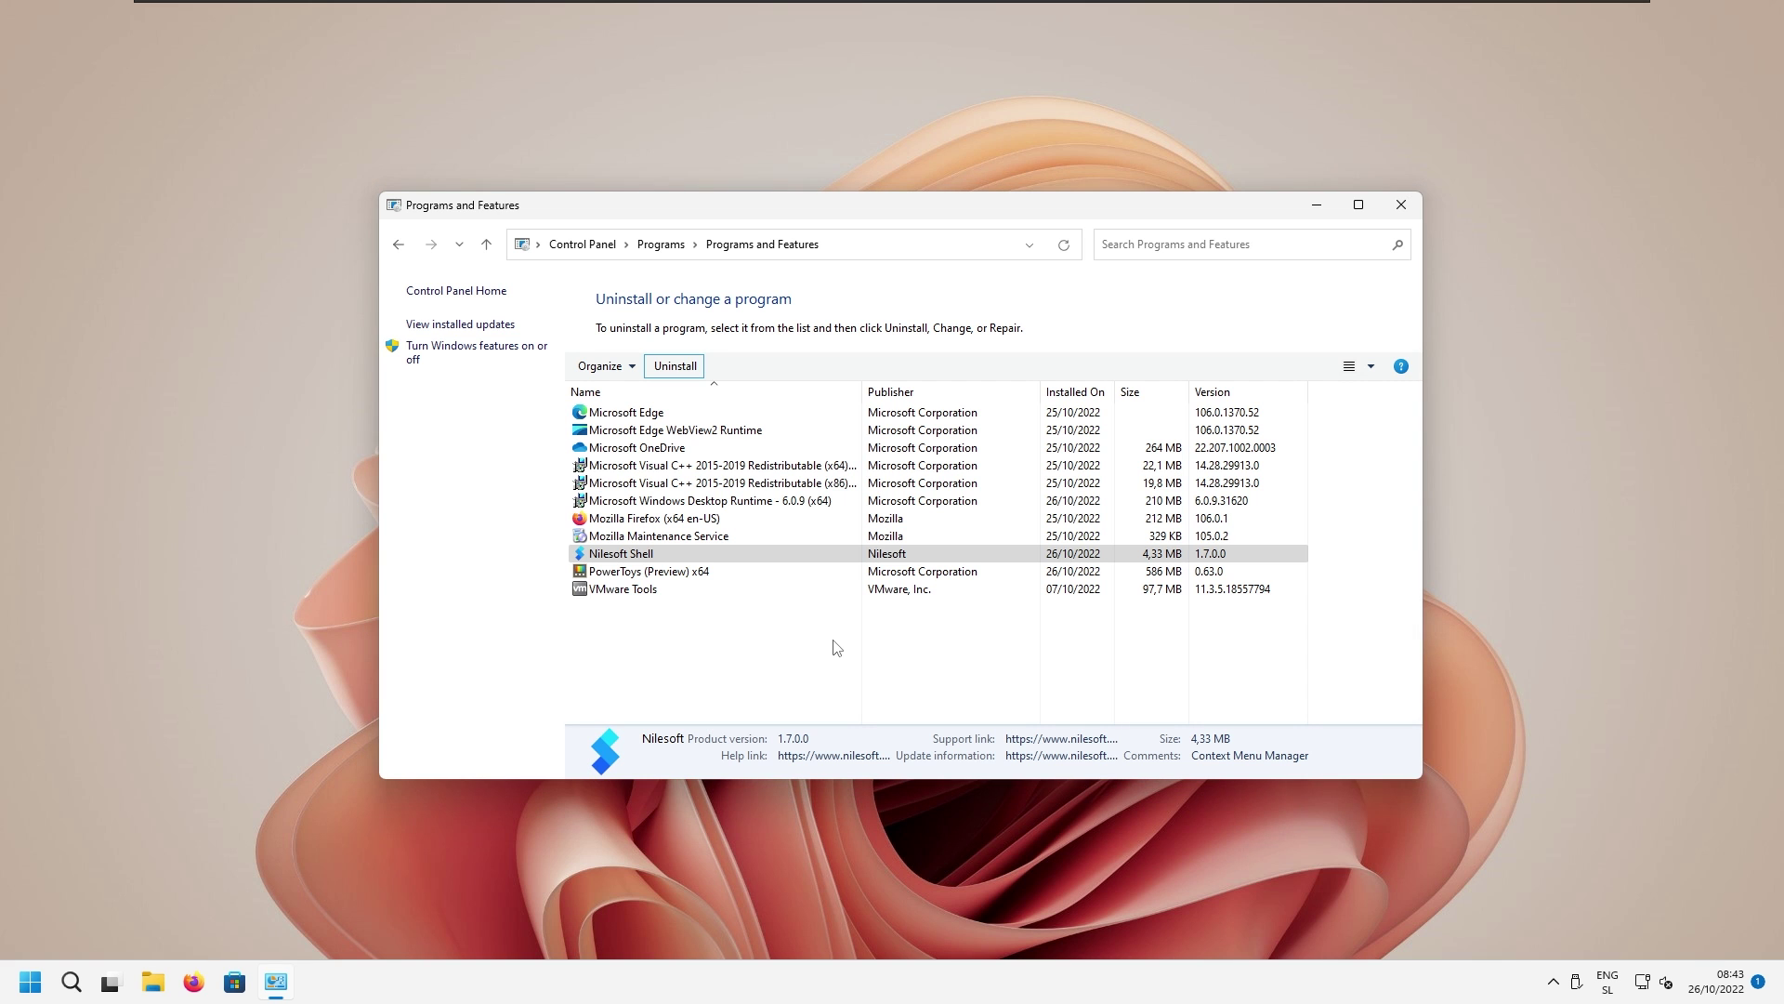
left_click(661, 556)
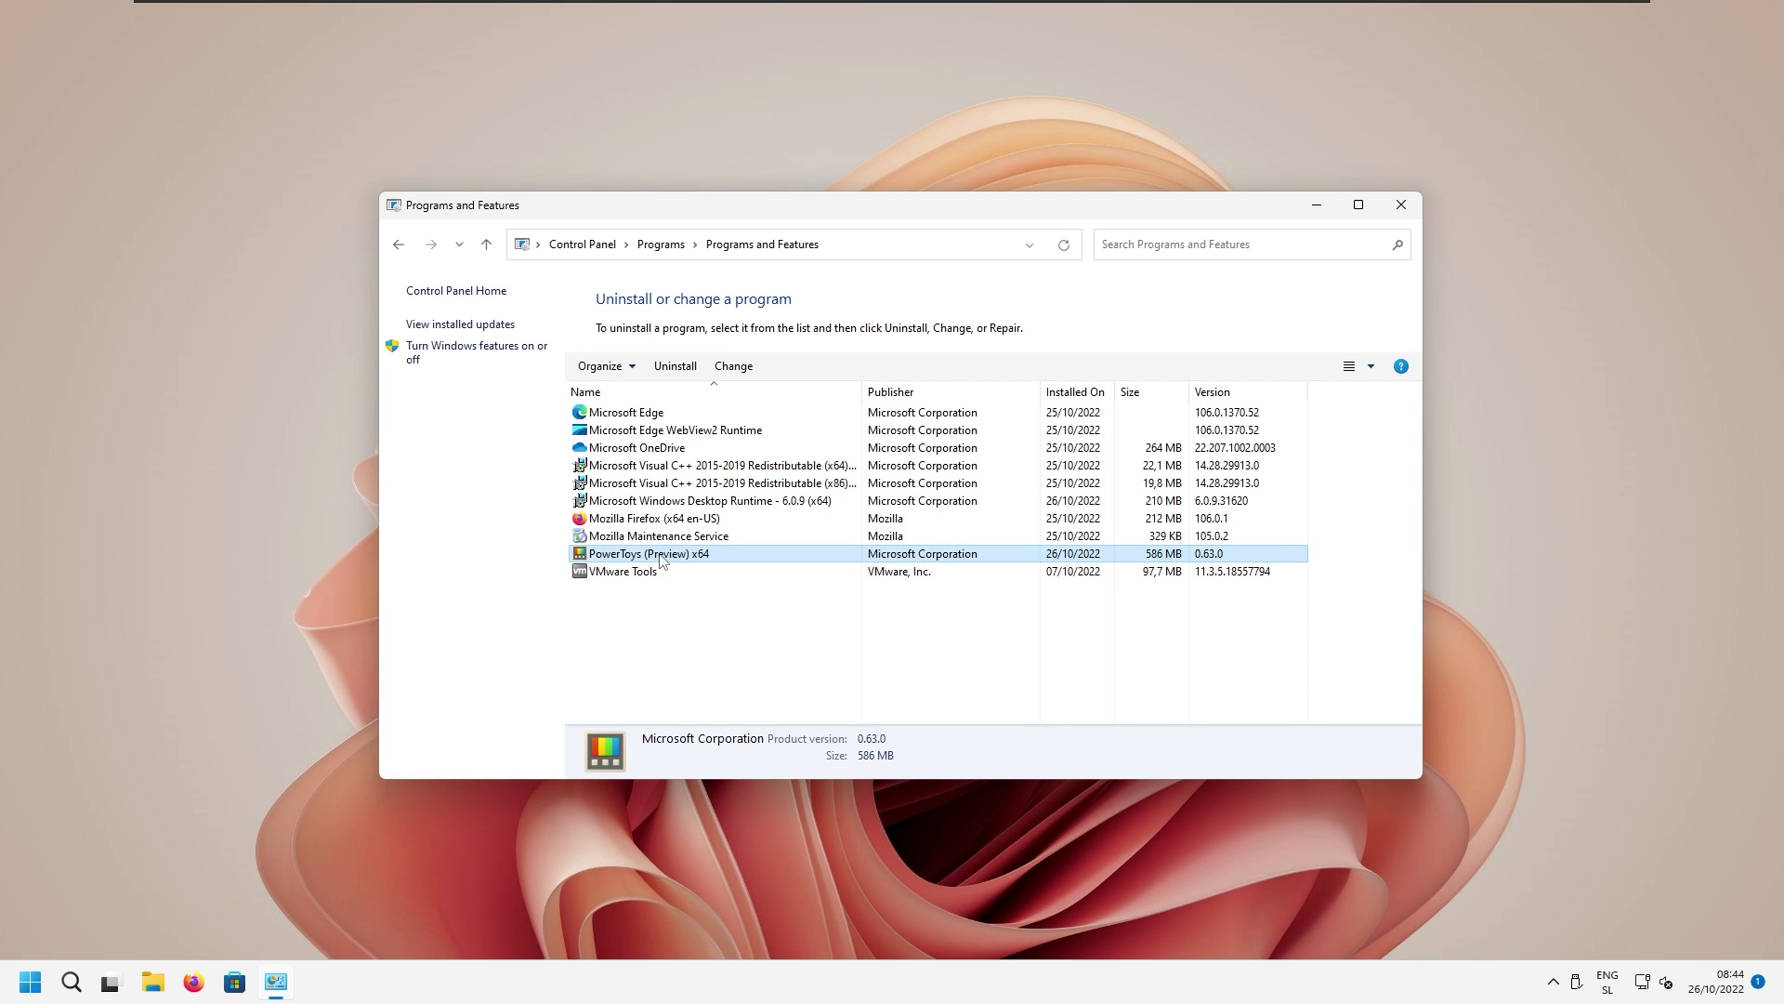
left_click(676, 366)
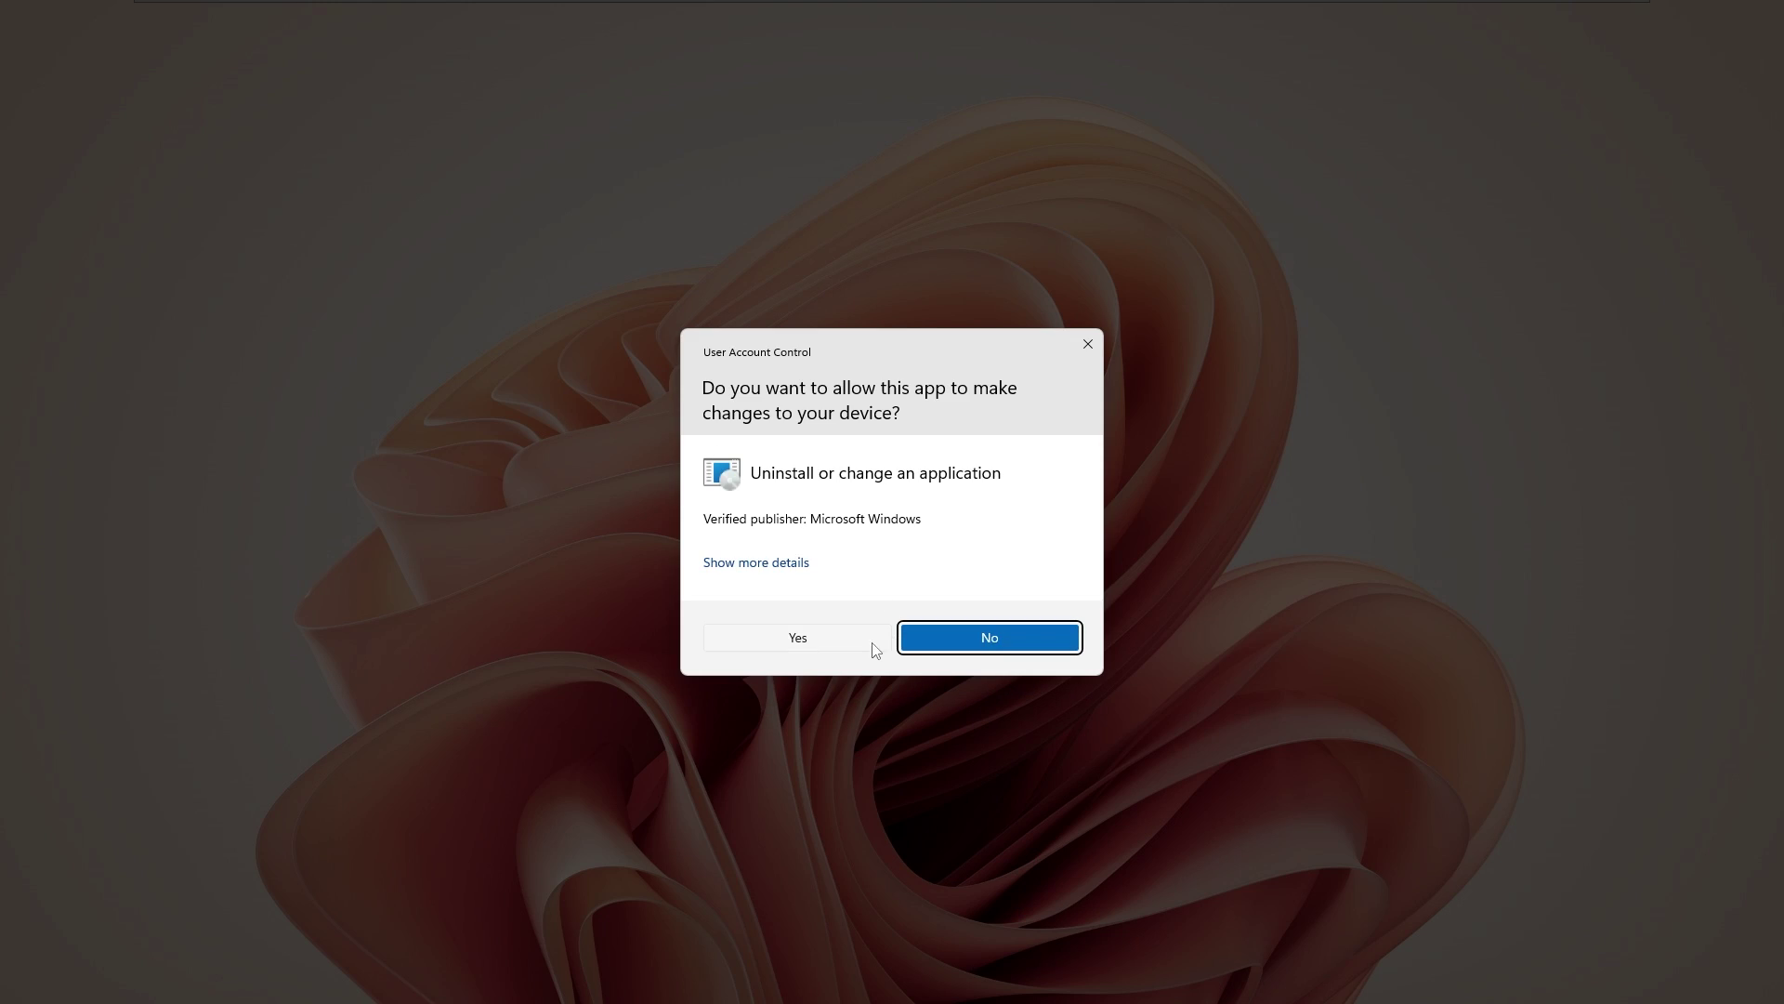
left_click(874, 644)
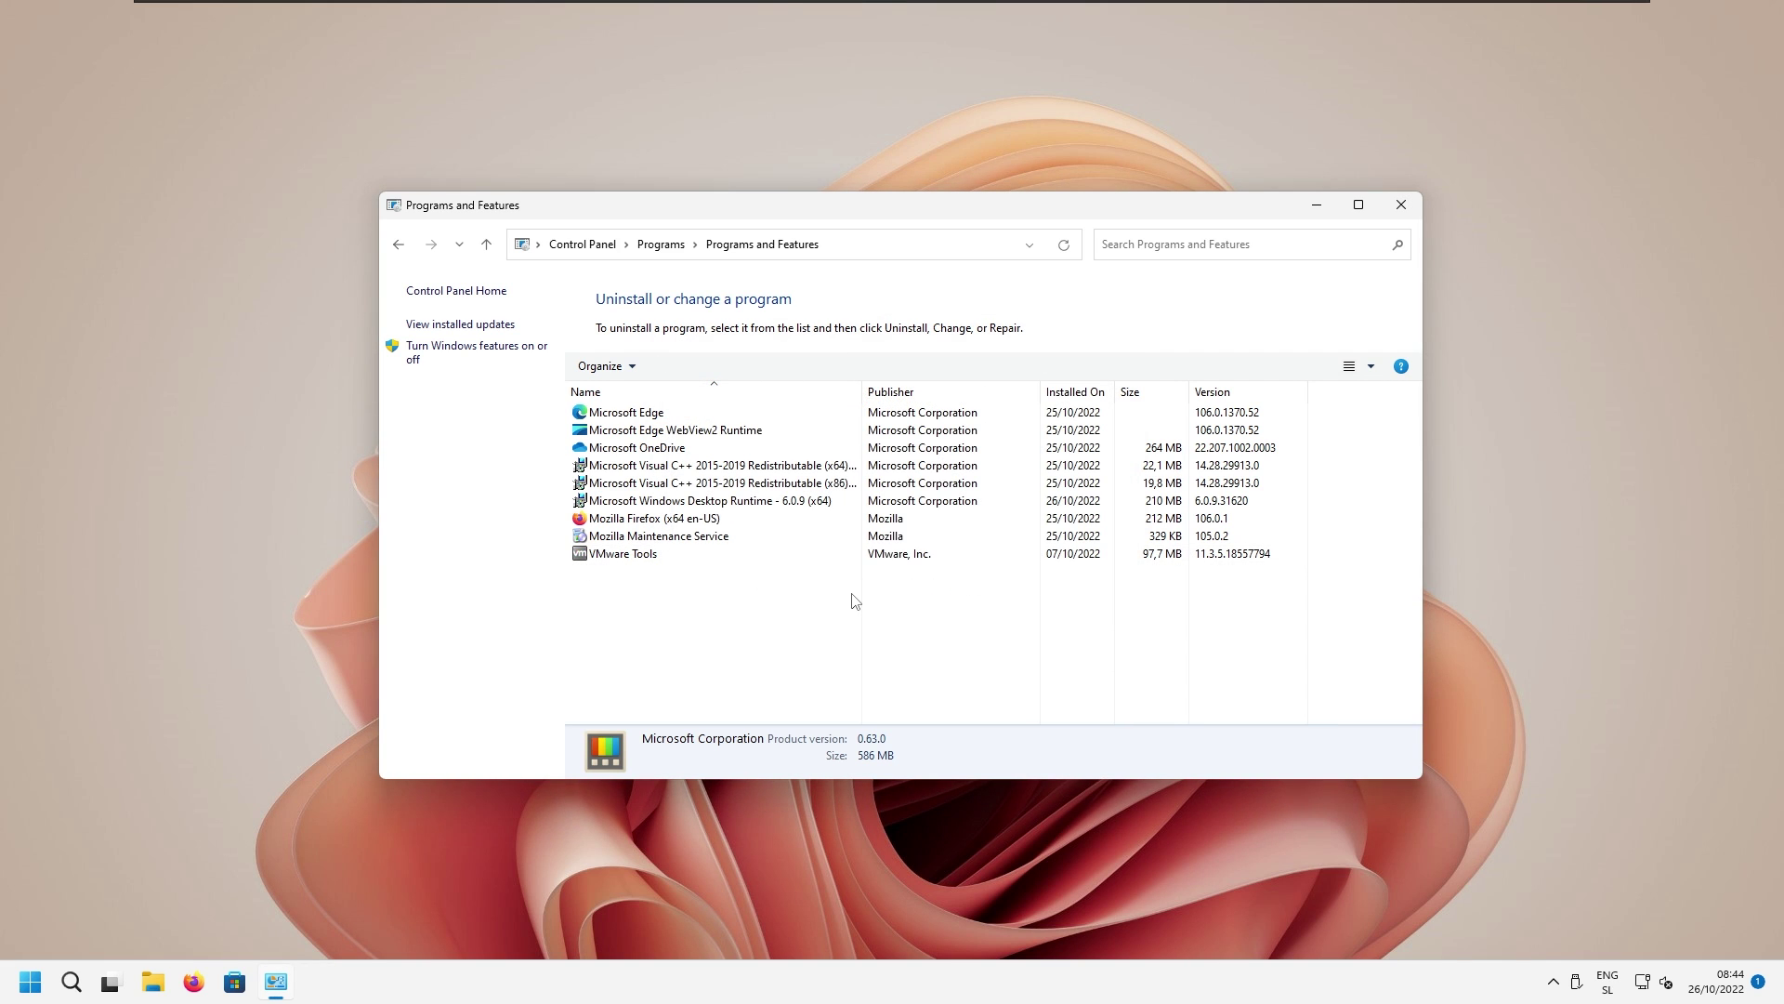
Close the programs list and relaunch ThisIsWin11 as administrator from Downloads\TIW11.
left_click(1400, 204)
left_click(154, 982)
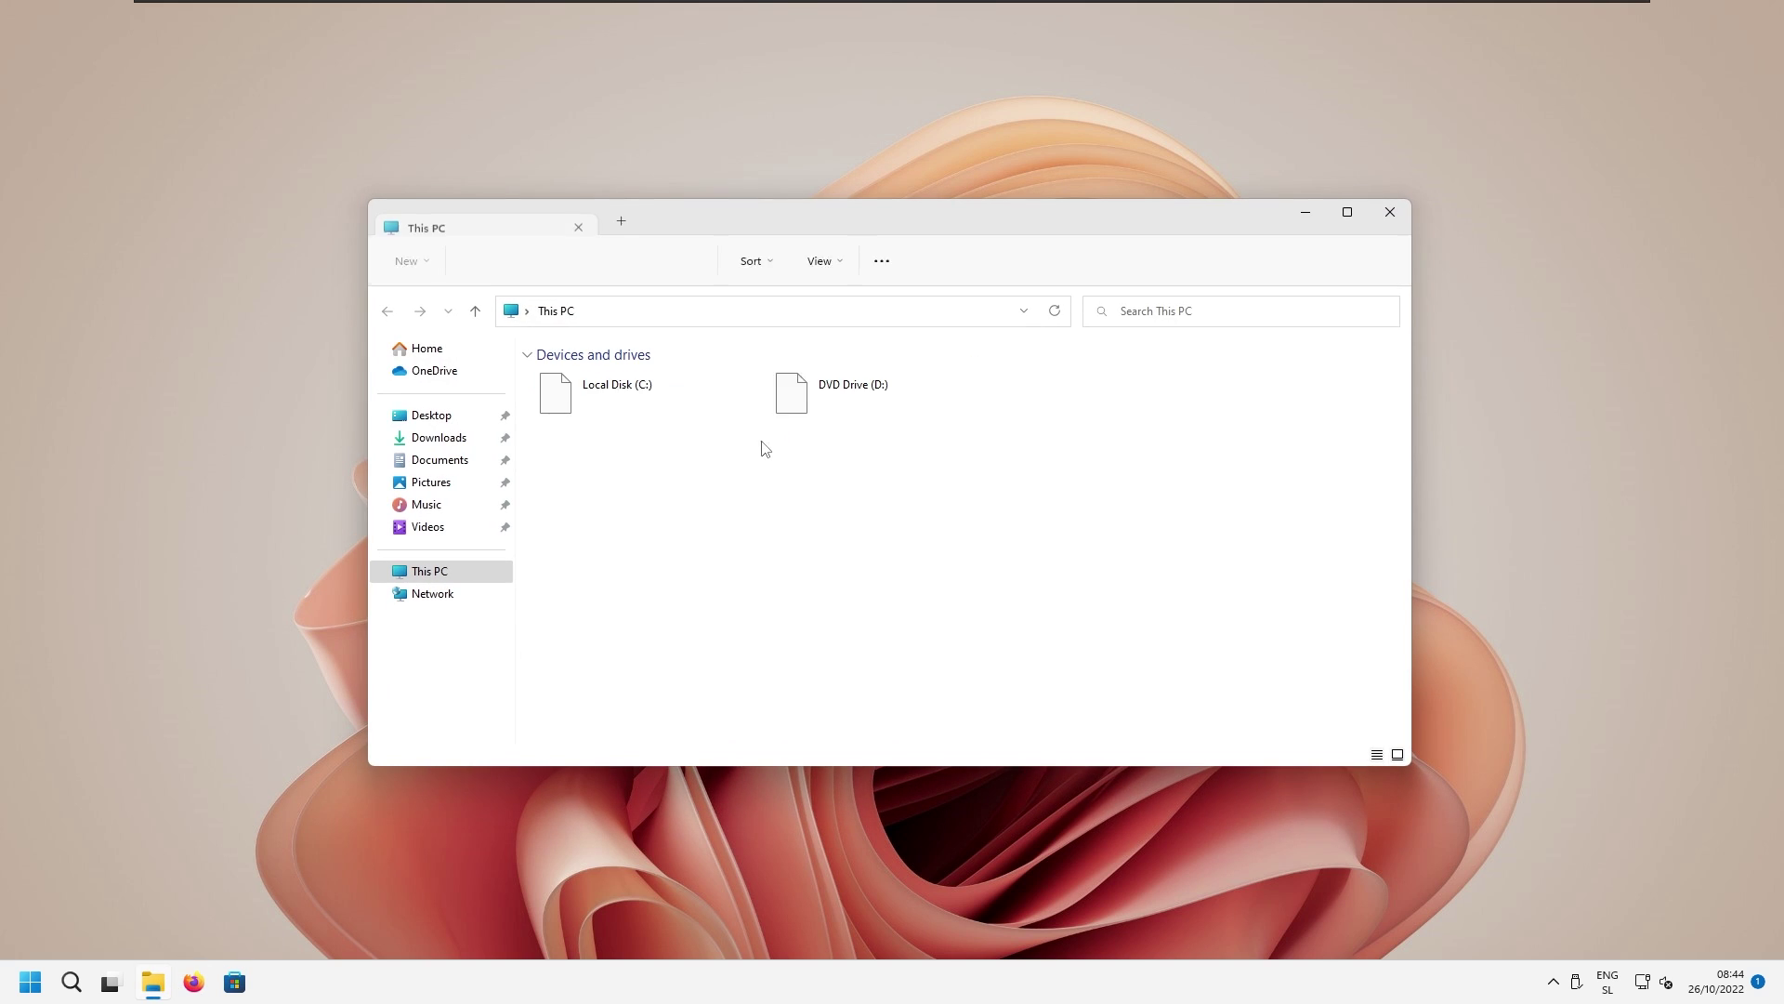
left_click(437, 436)
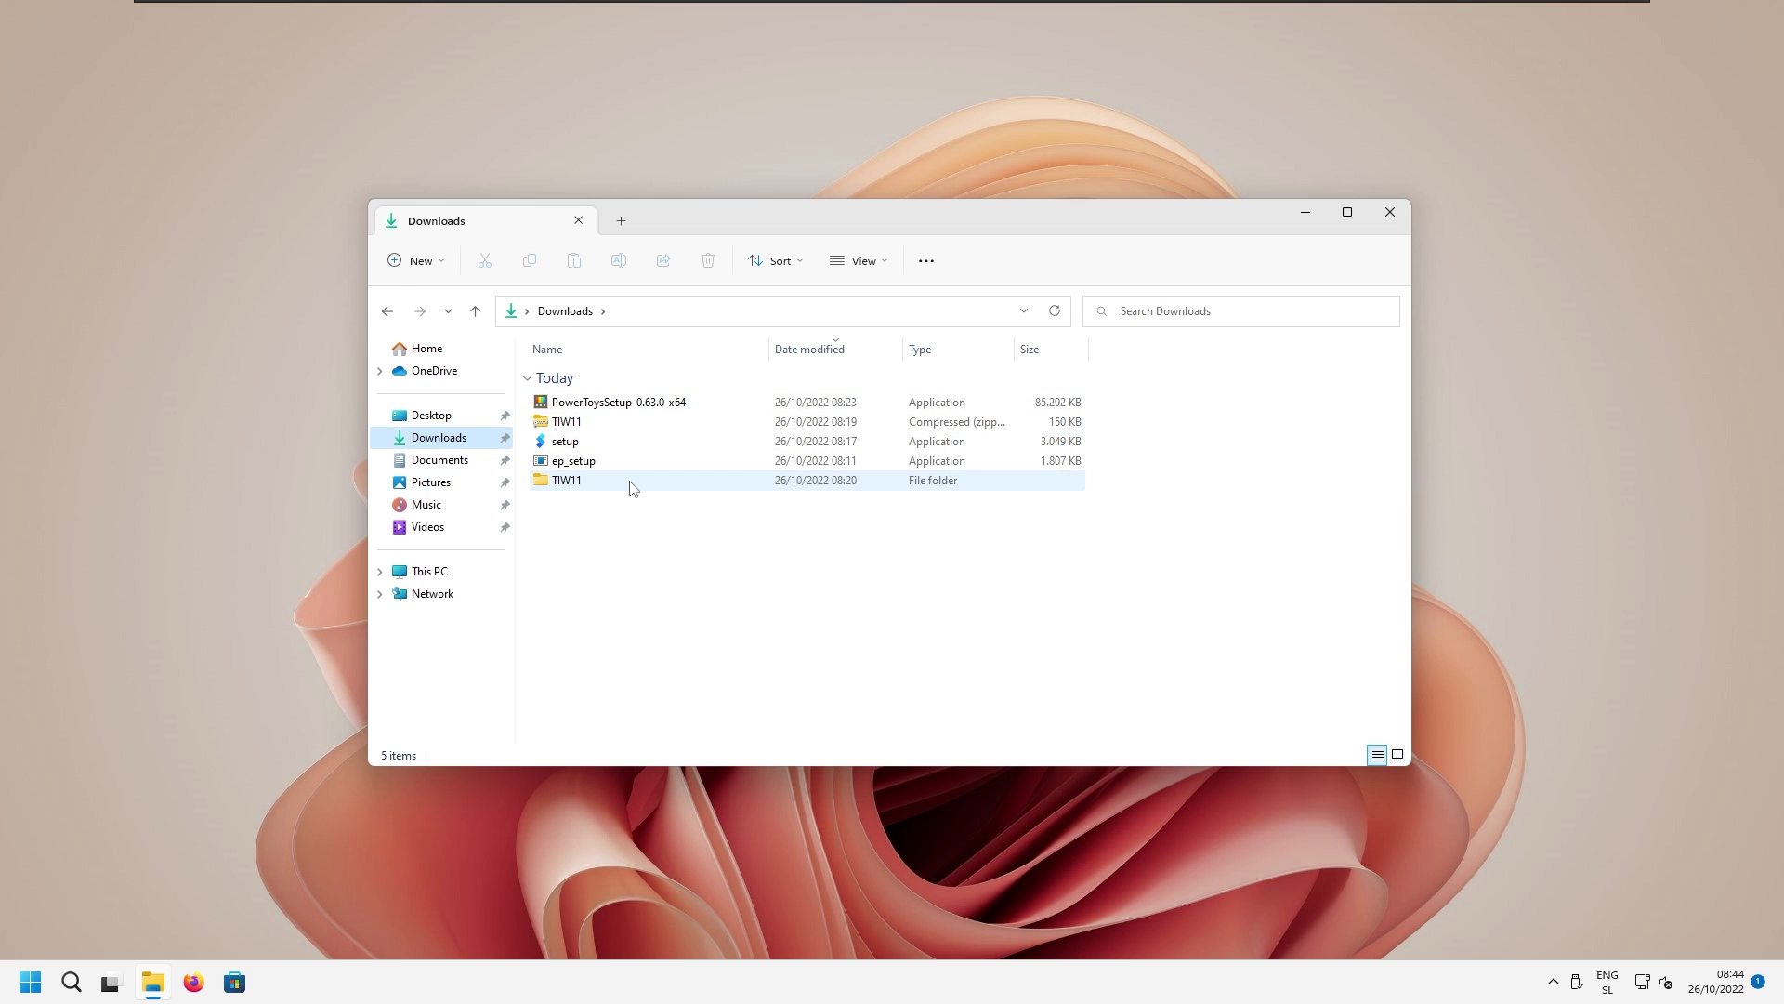
double_click(629, 483)
double_click(638, 404)
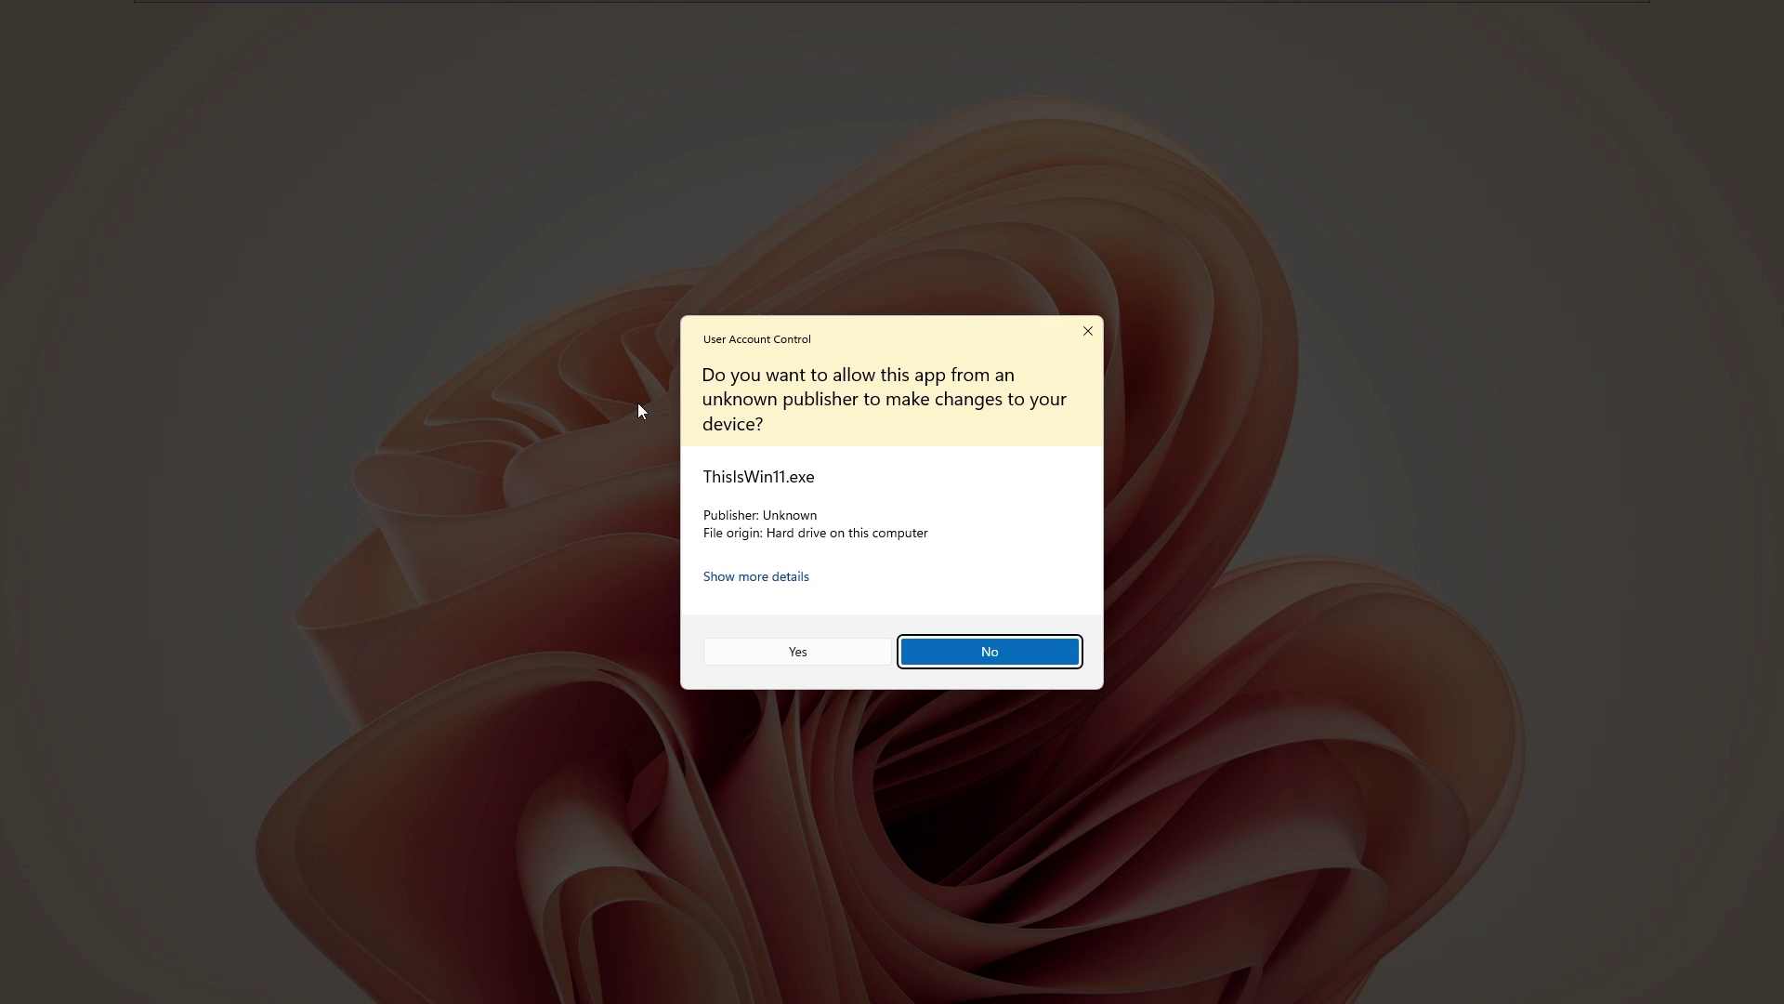
left_click(790, 647)
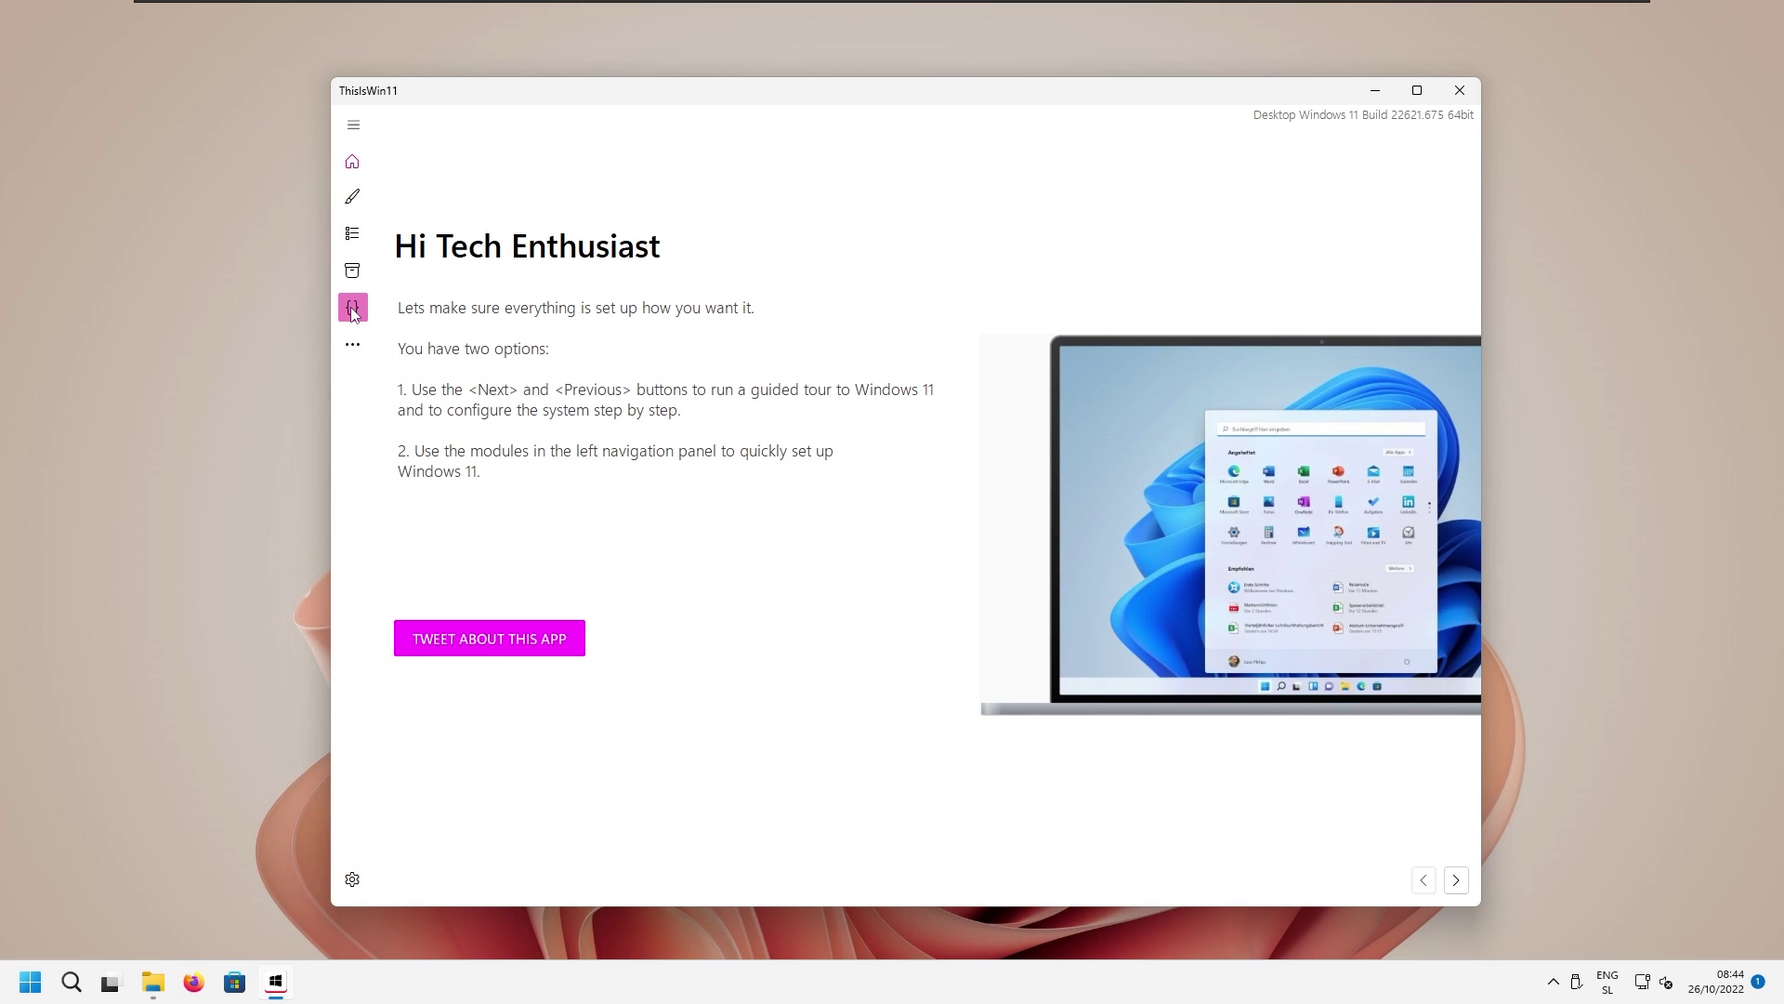
Rerun PowerUI's Edge script 'Bypass Edge as default handler for web searches' to revert it.
left_click(352, 310)
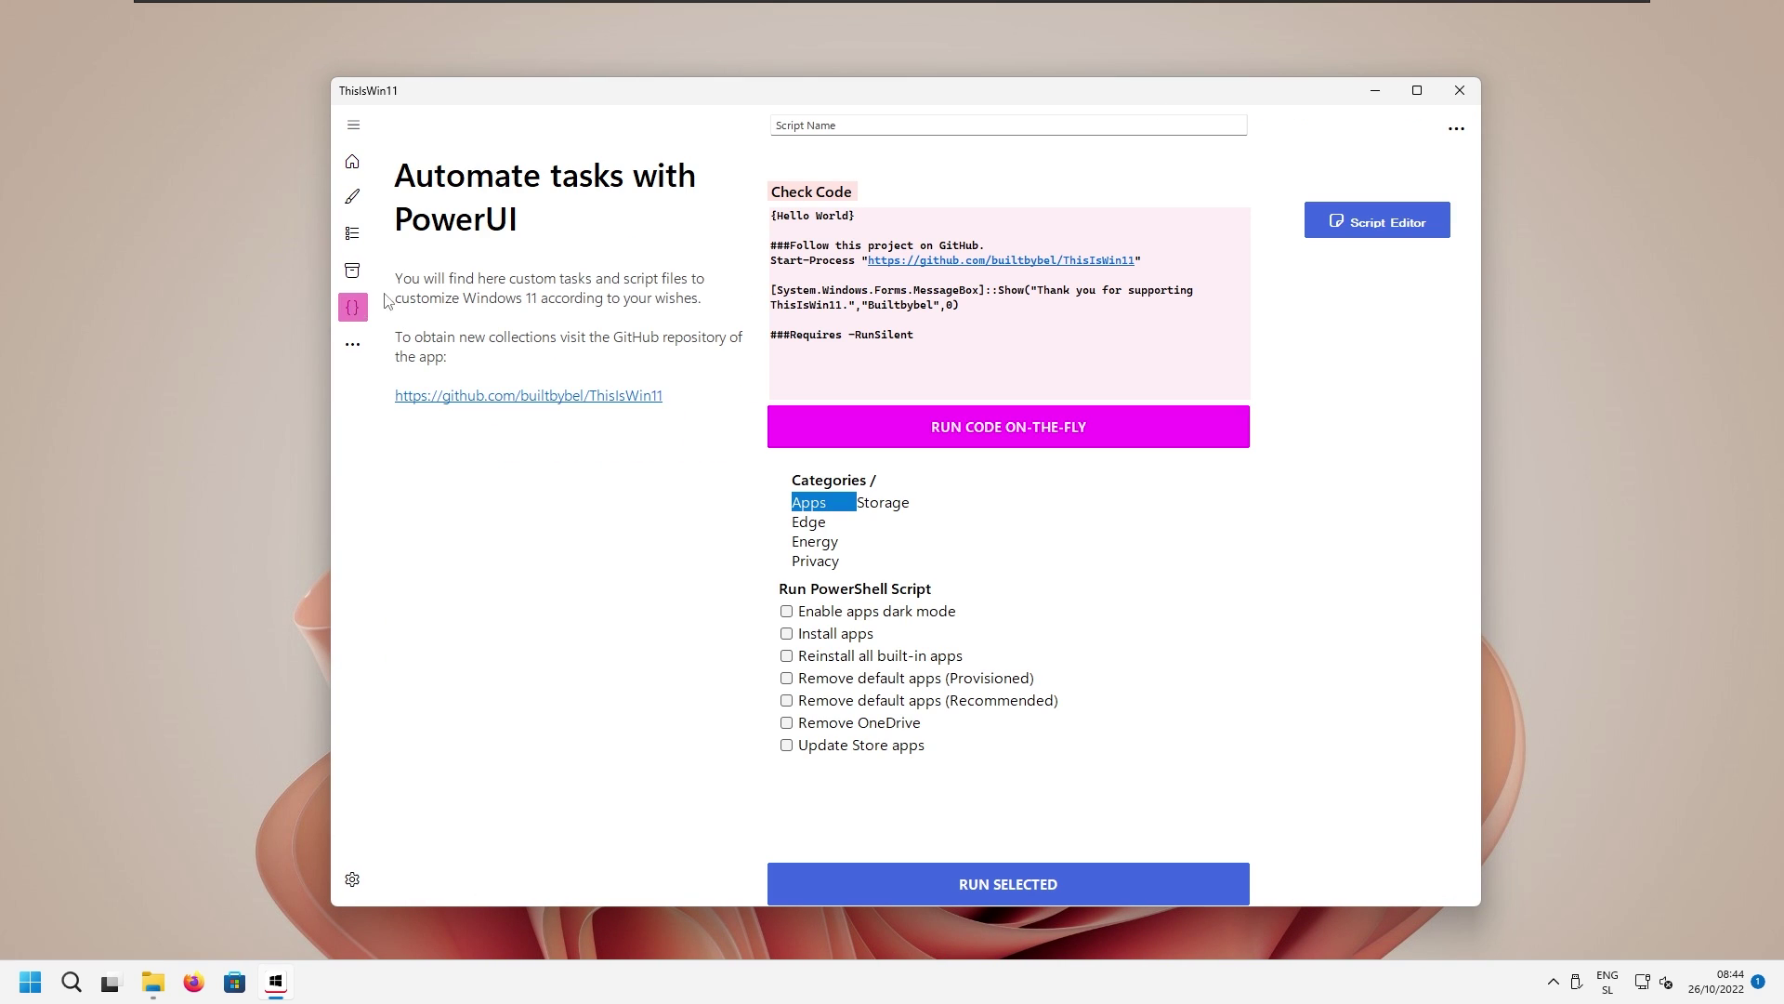
left_click(810, 524)
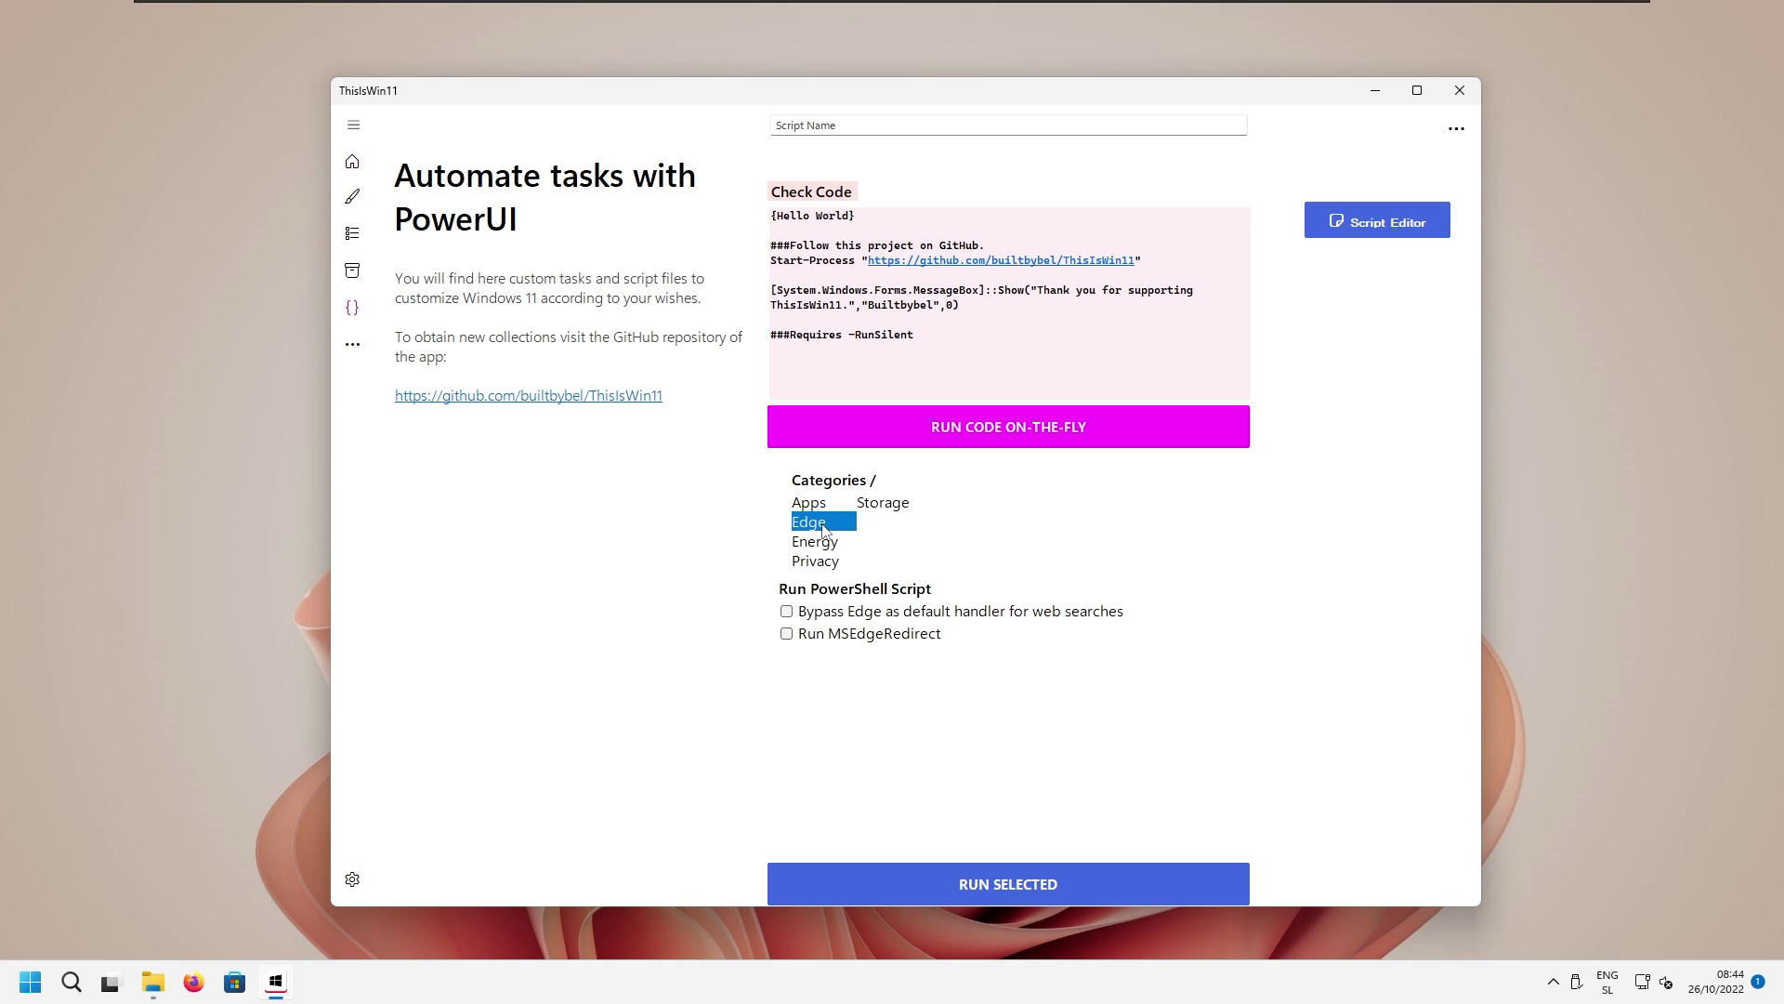
left_click(799, 615)
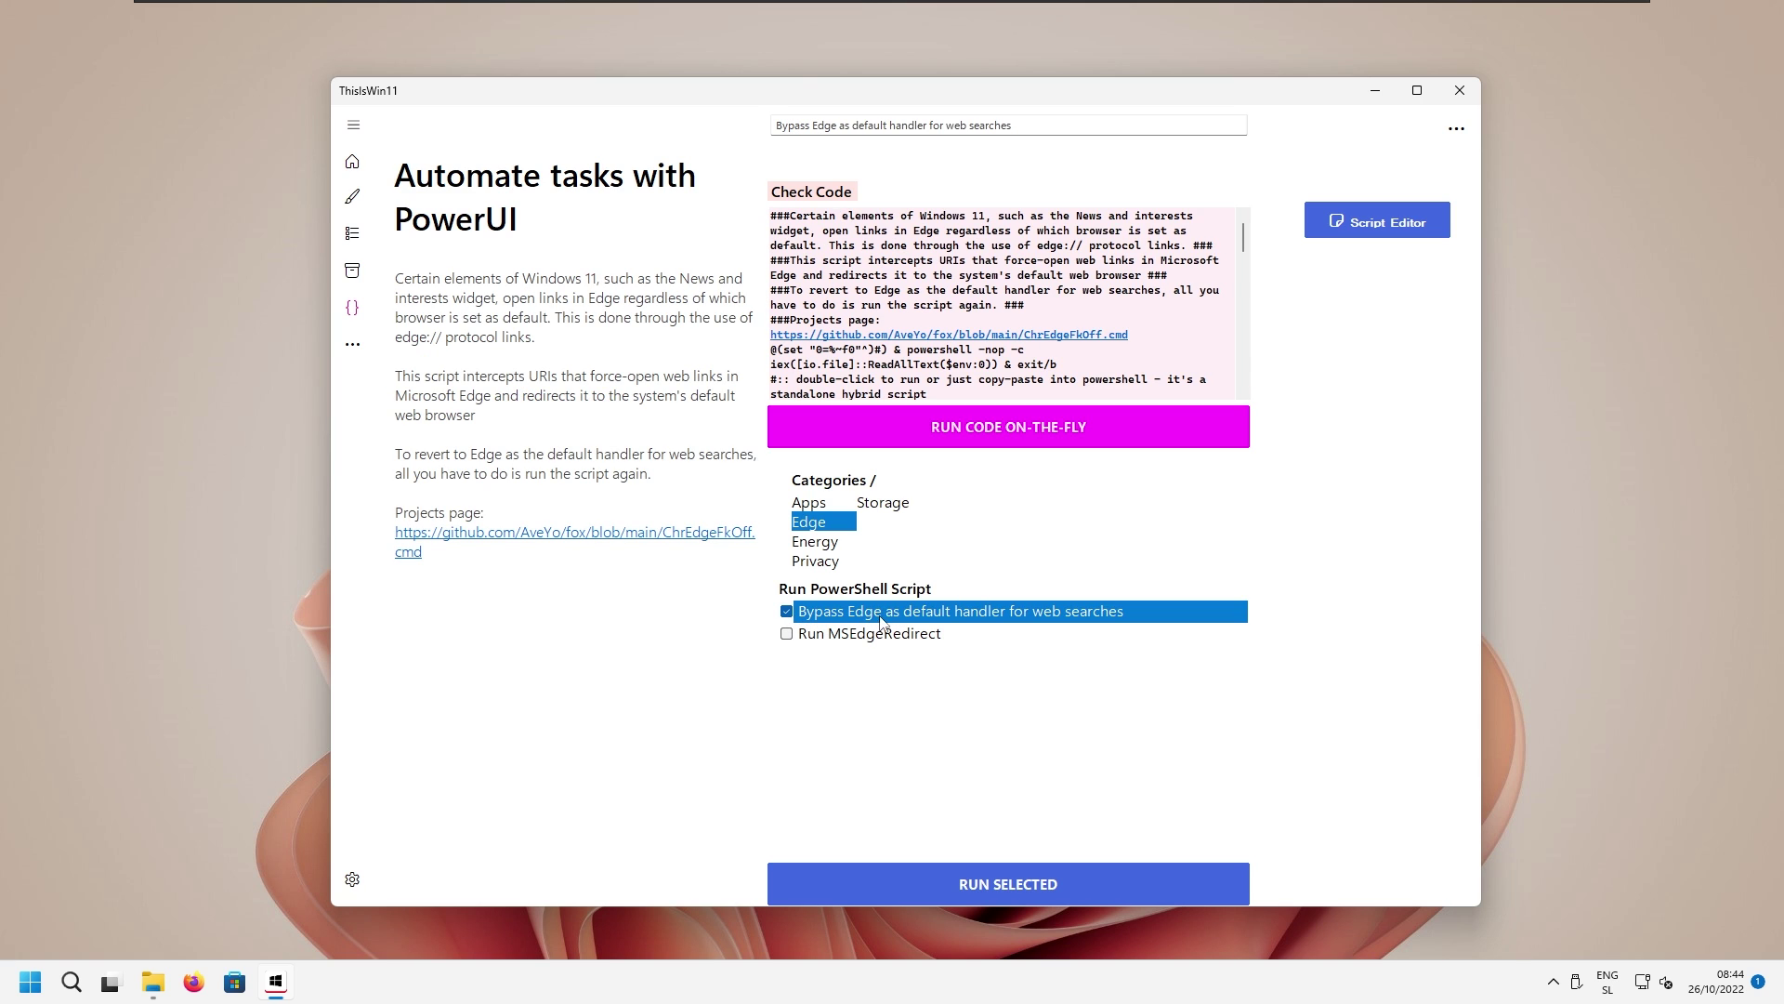
left_click(985, 862)
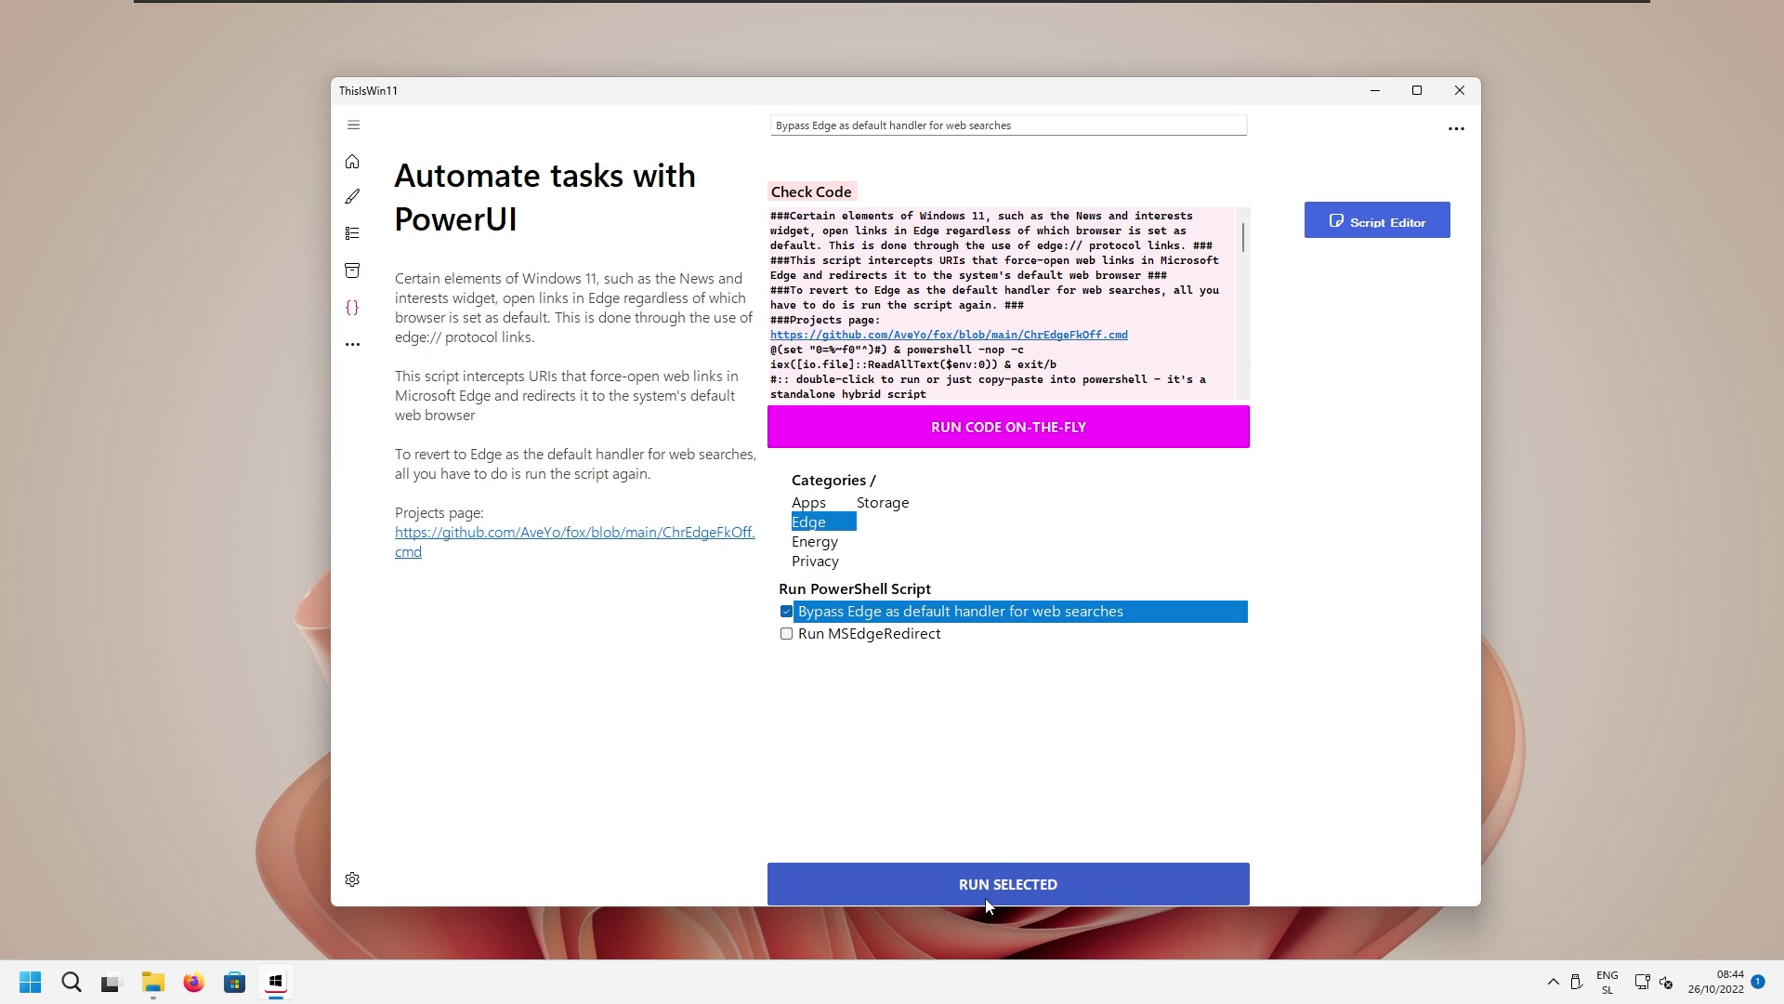
left_click(906, 555)
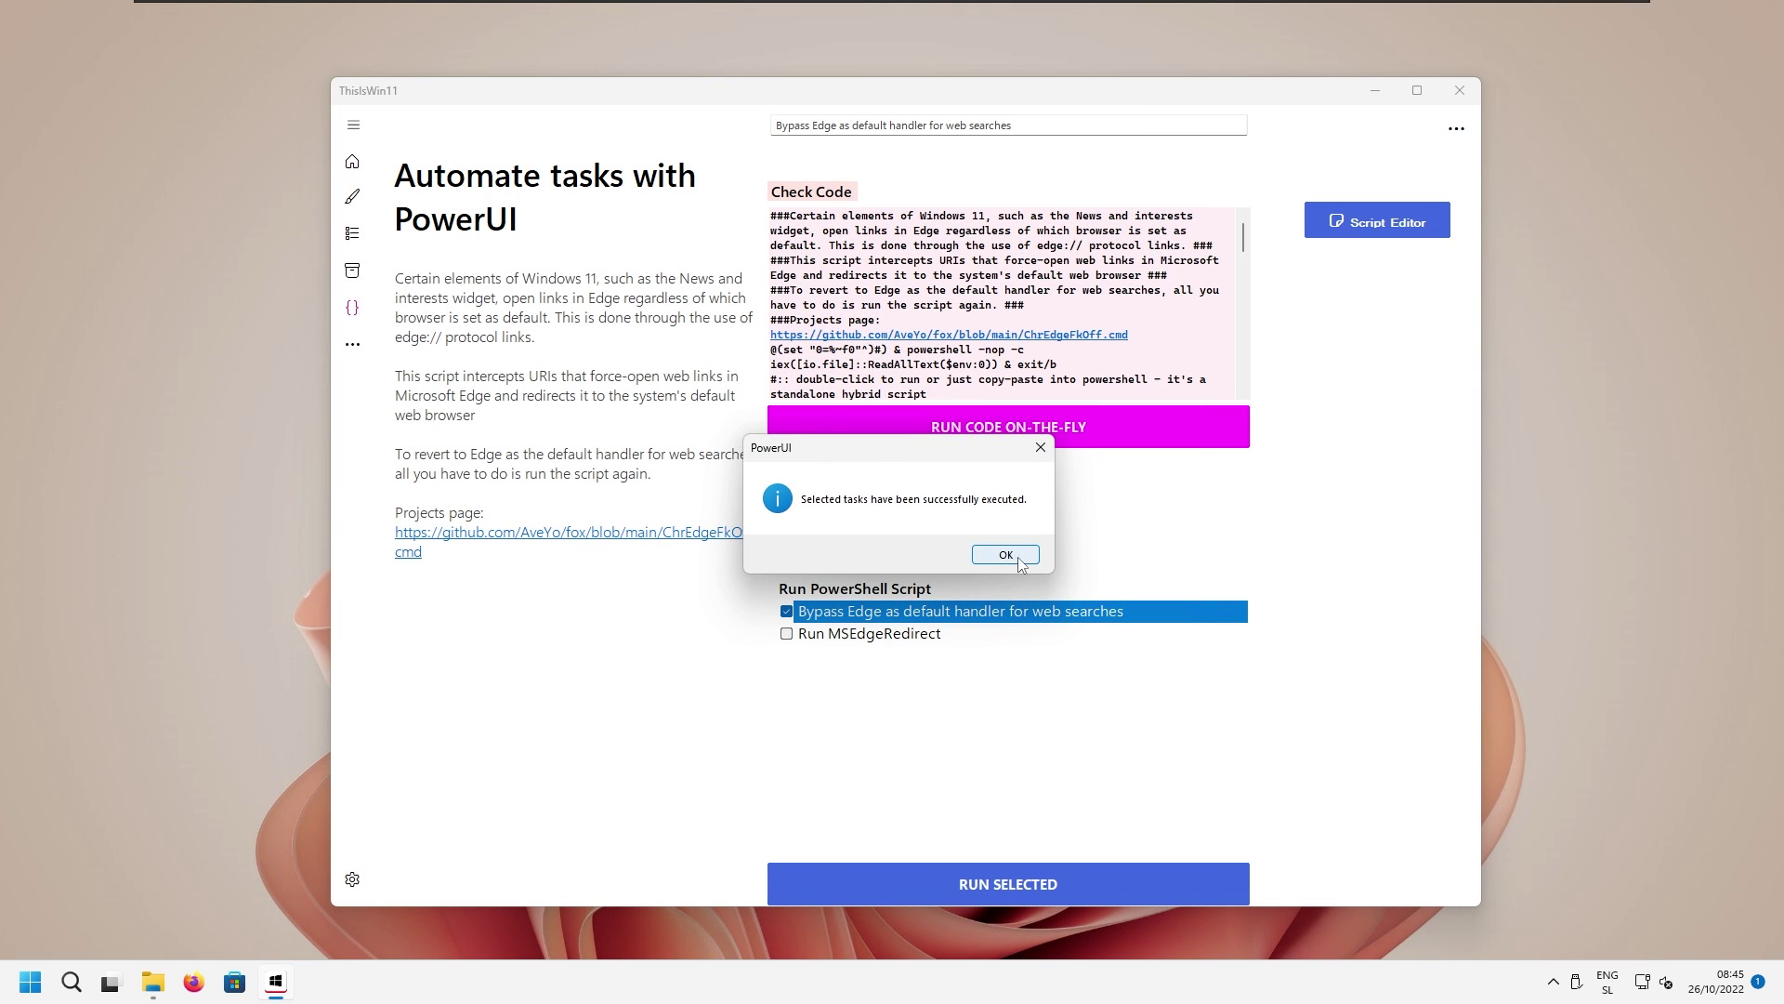
left_click(1008, 564)
left_click(1461, 91)
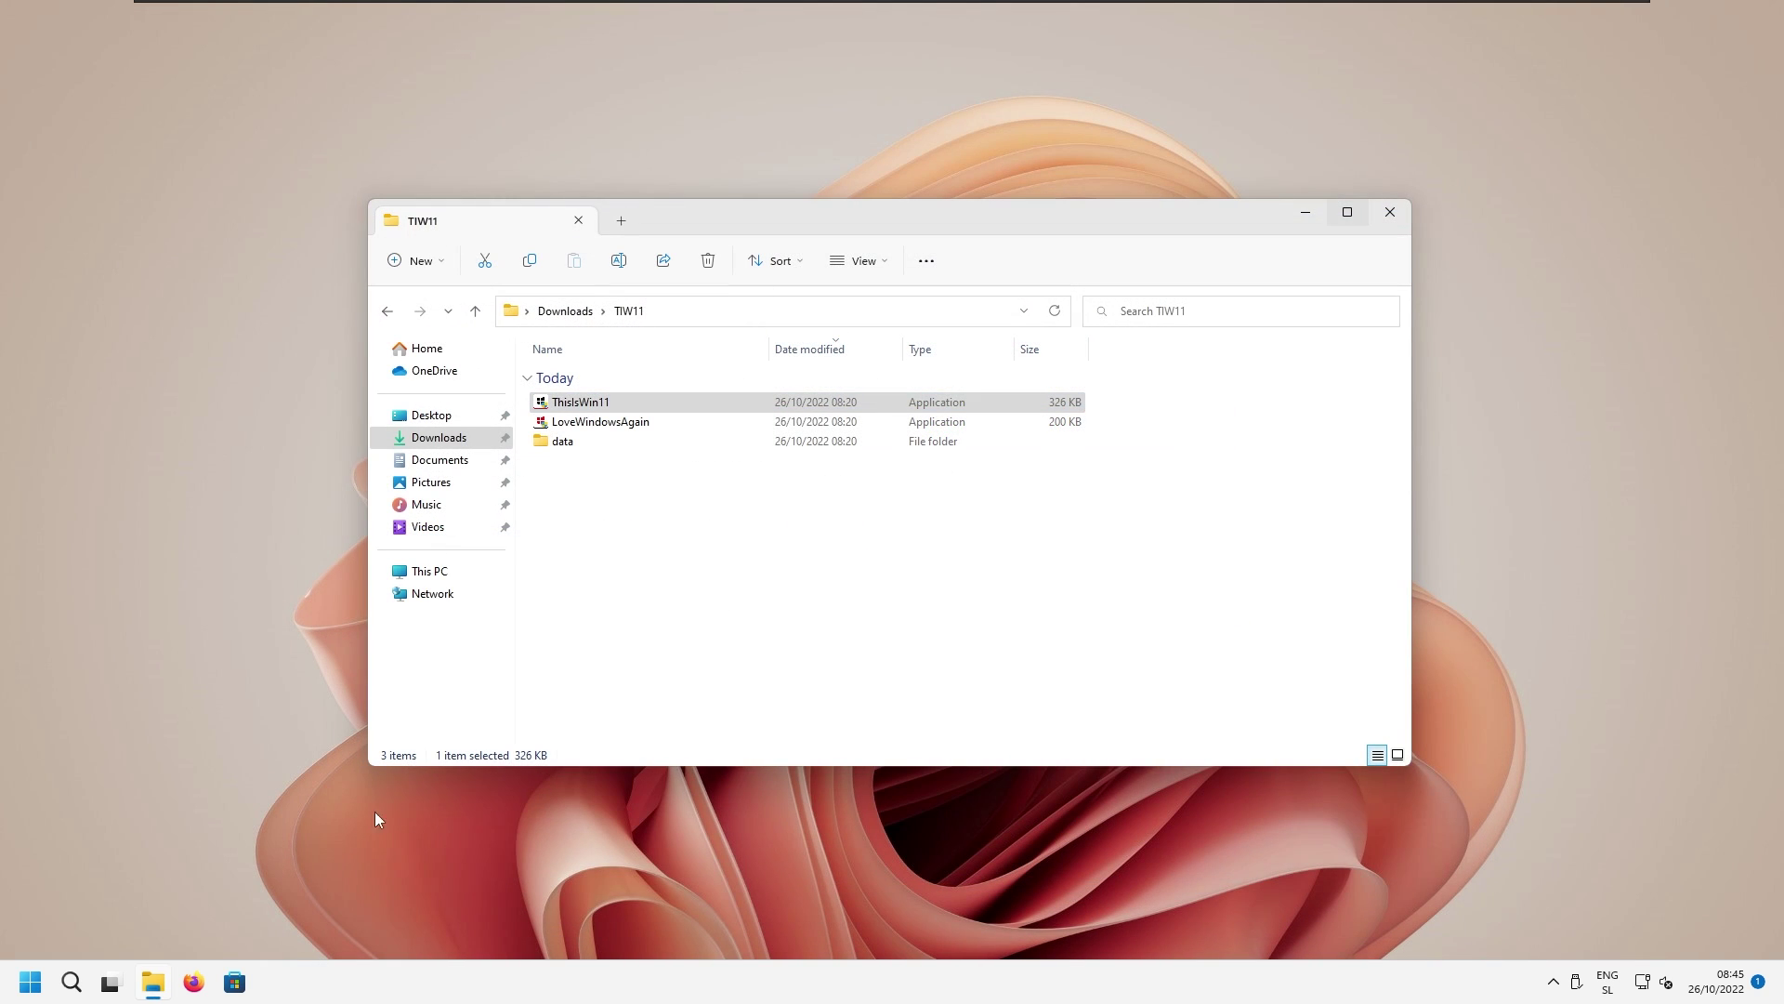
left_click(37, 983)
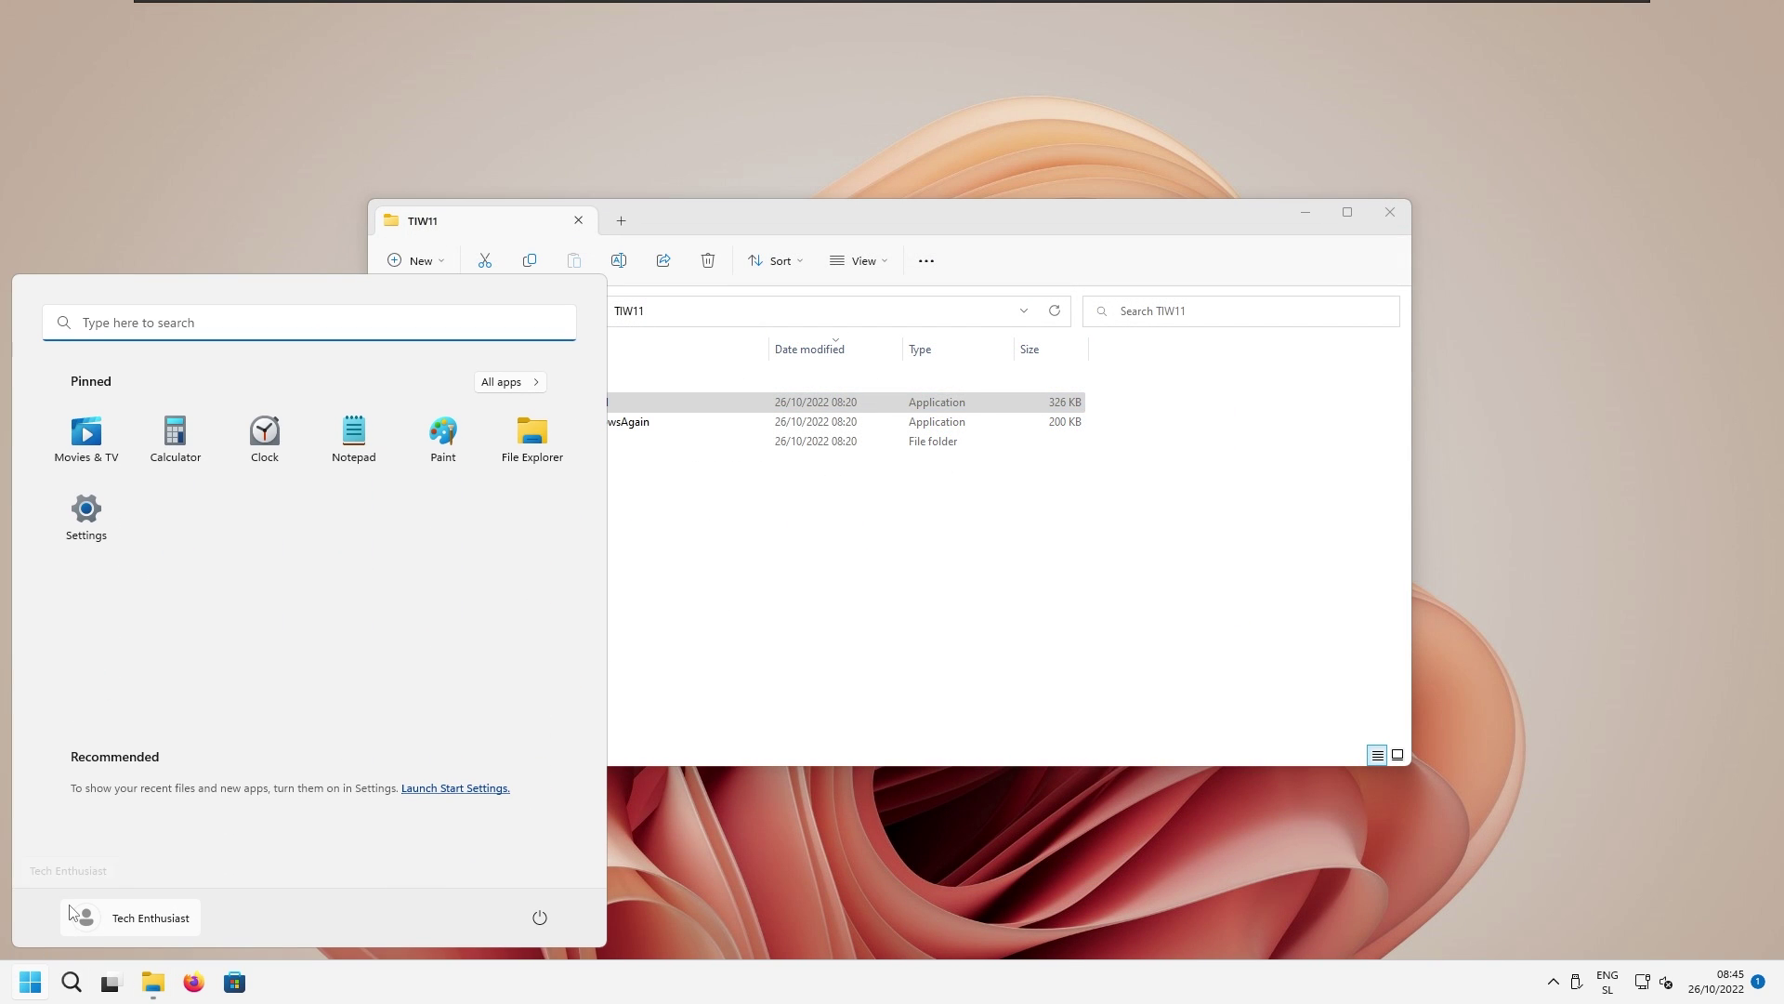
type("google")
left_click(146, 478)
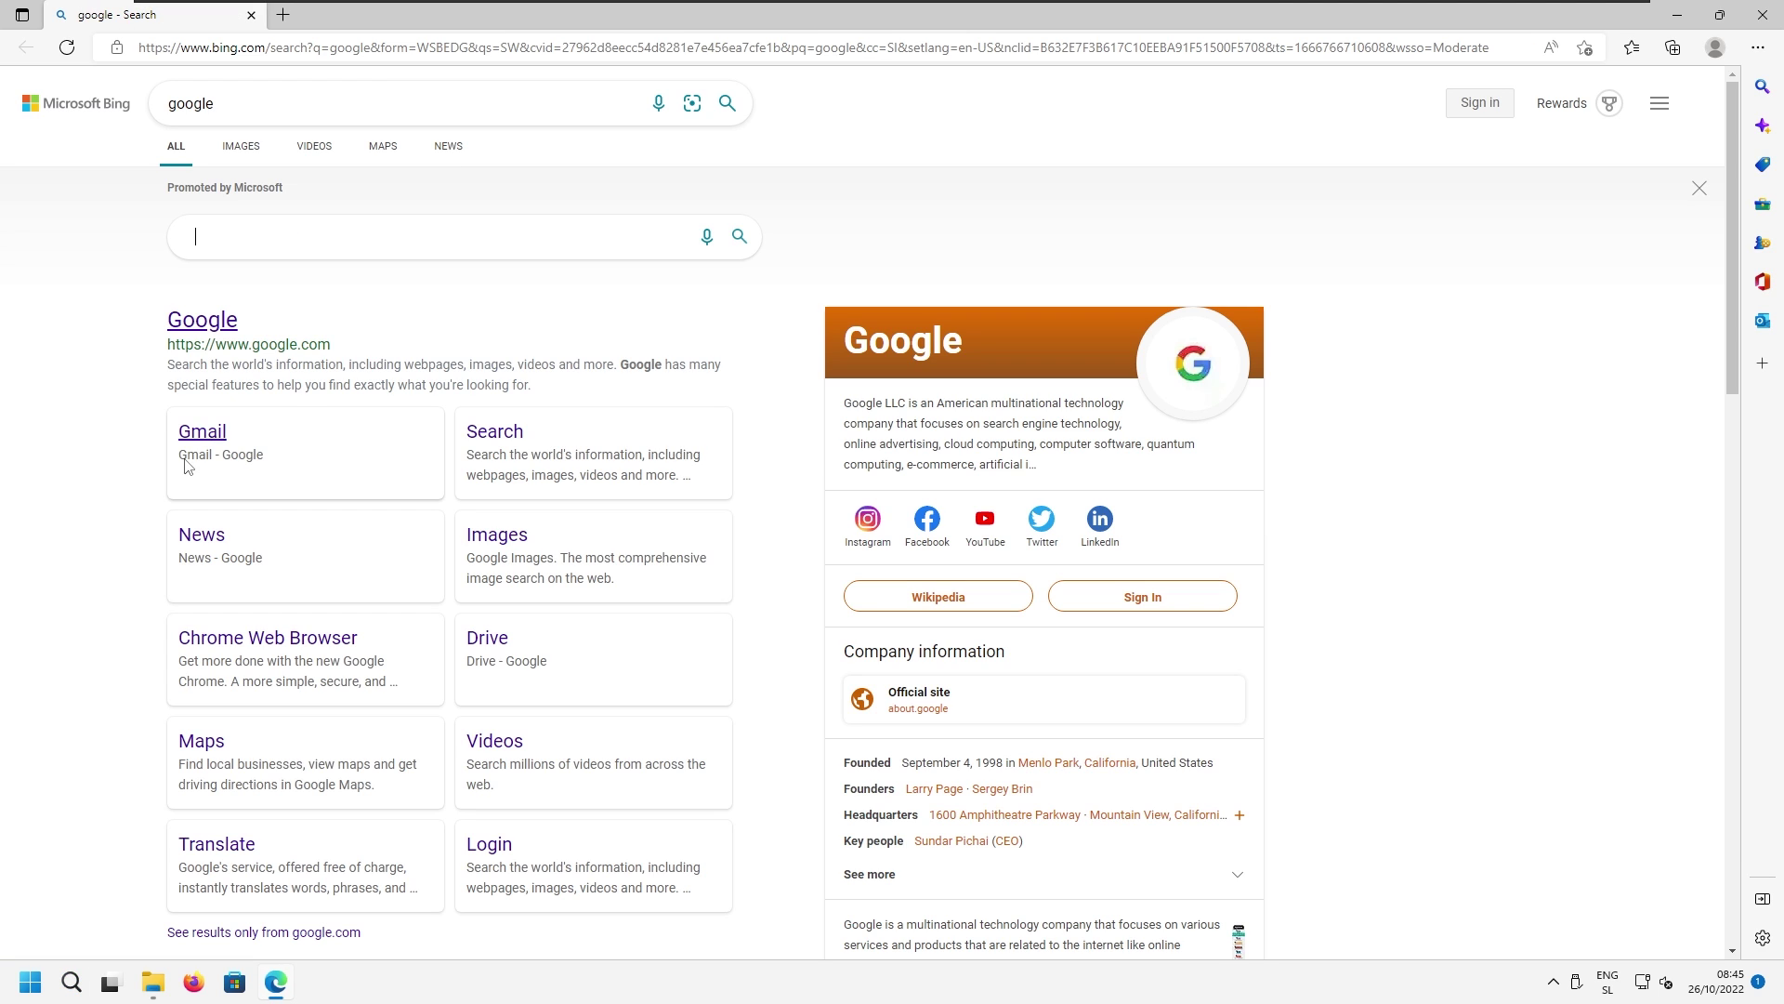
left_click(1766, 13)
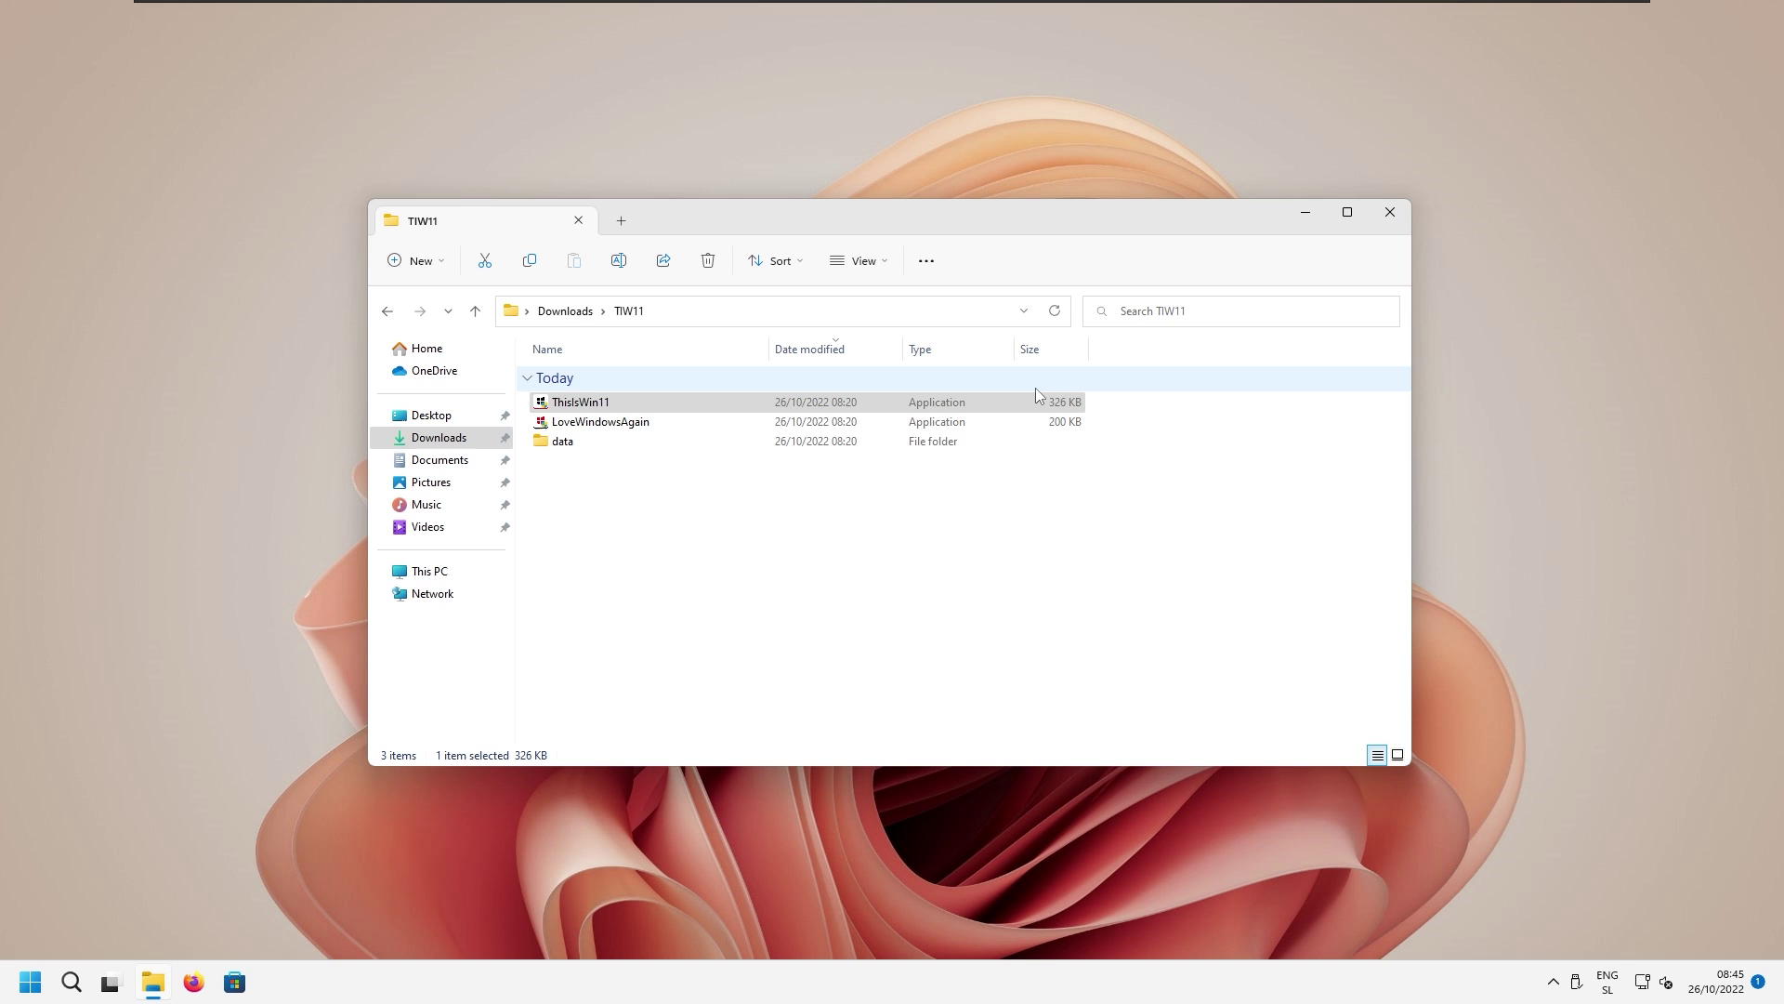
Right-click the desktop to confirm the standard Windows 11 context menu is back.
right_click(314, 481)
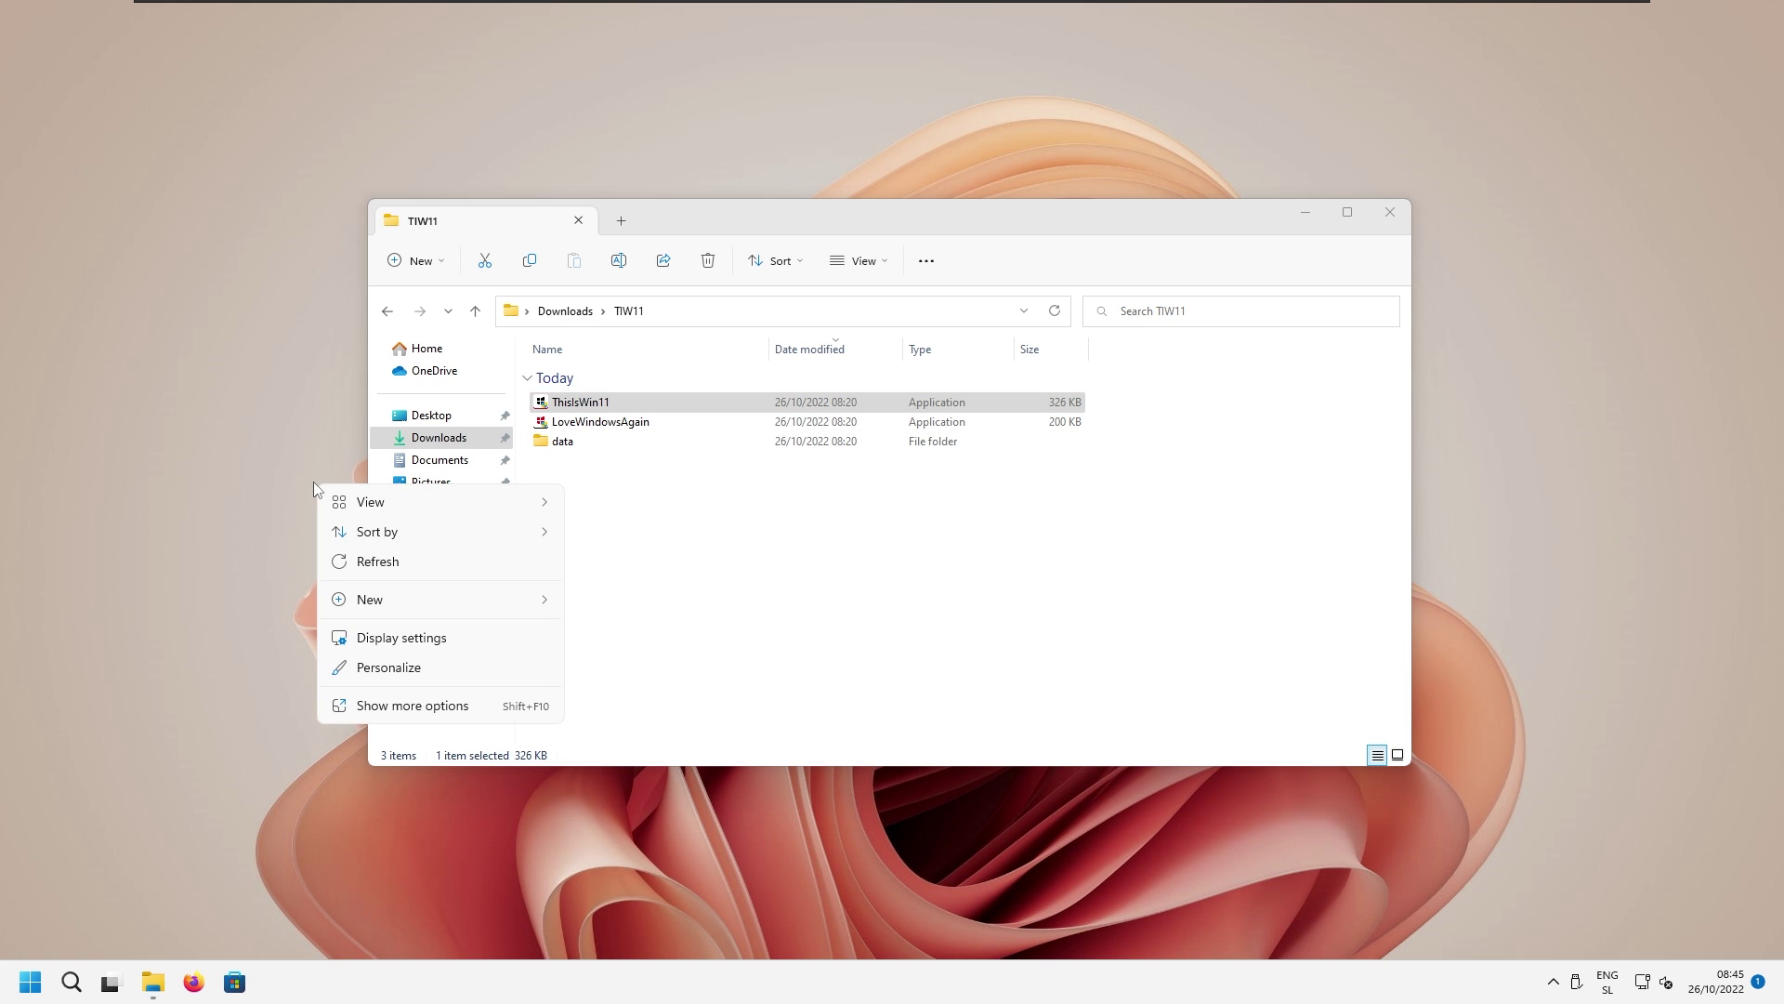